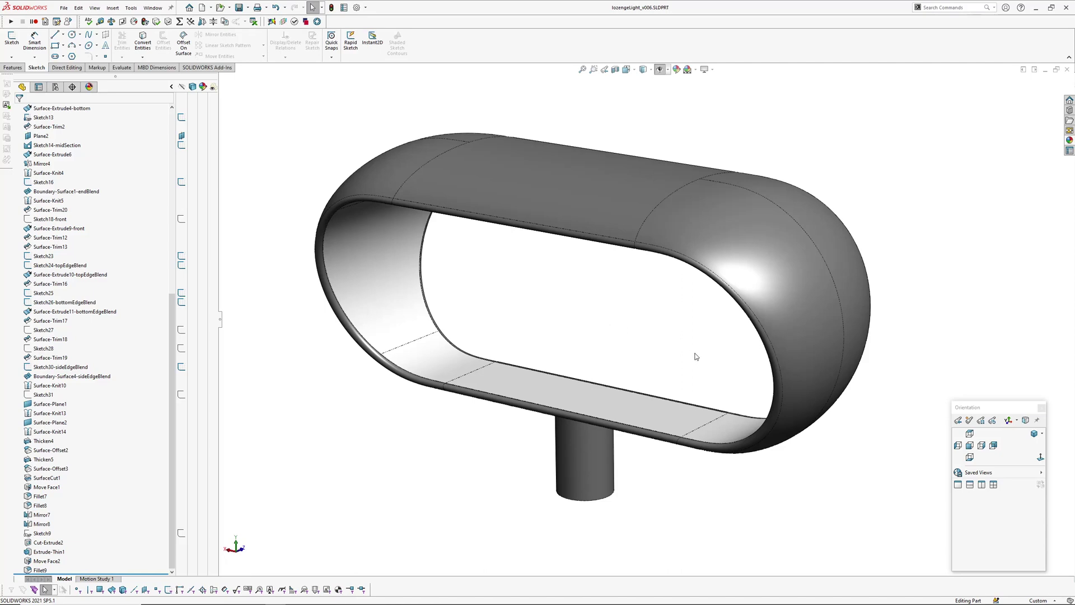
# Step: Turn off the perspective display for the lamp model
pyautogui.moveTo(764, 379); pyautogui.dragTo(654, 298, button='middle')
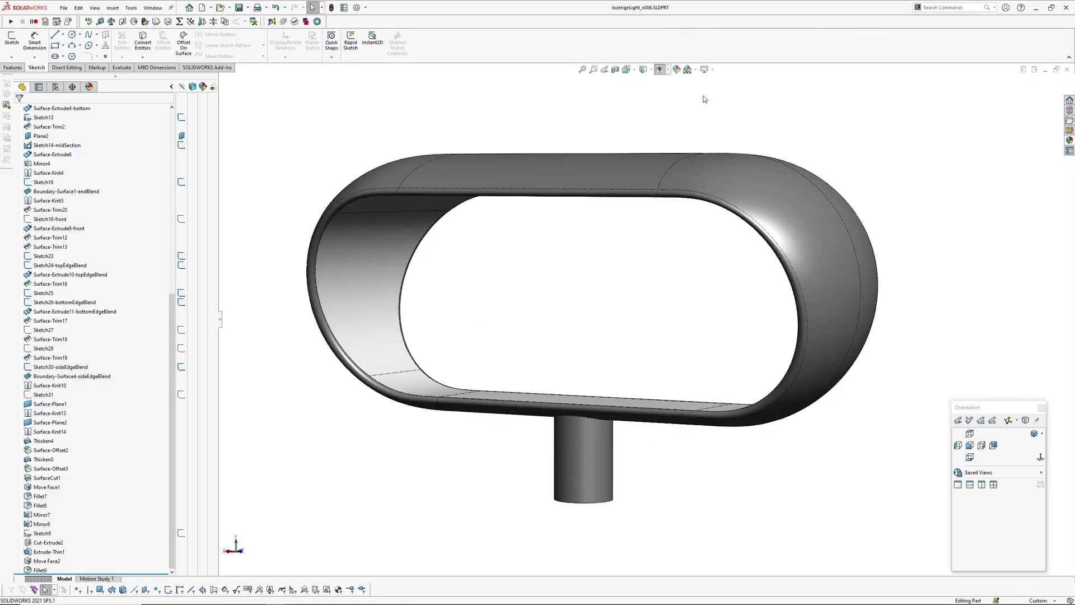
pyautogui.click(713, 70)
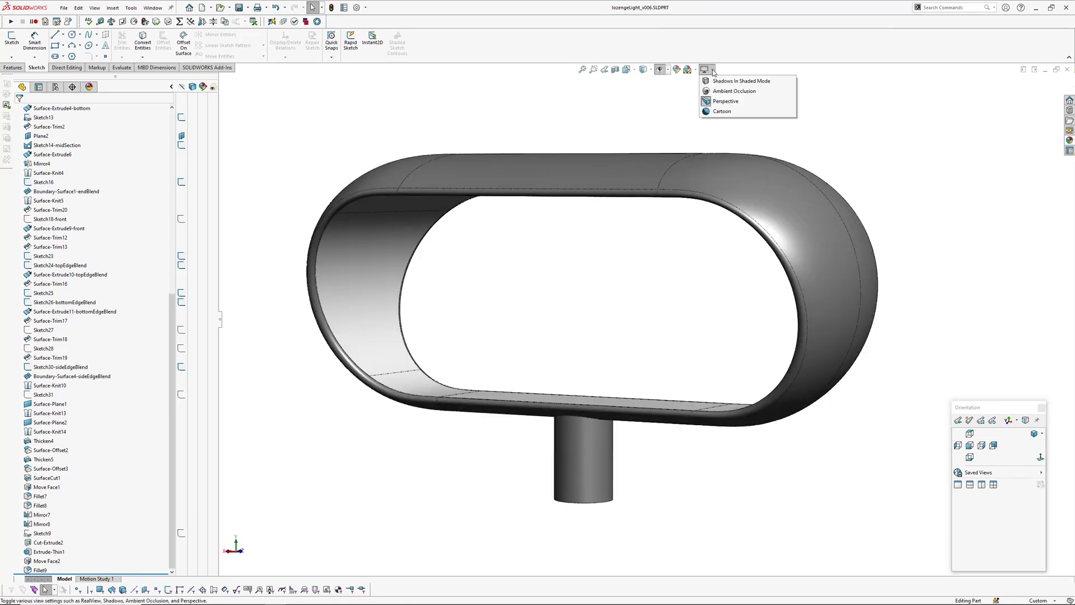
pyautogui.click(728, 103)
pyautogui.moveTo(600, 245); pyautogui.dragTo(572, 293, button='middle')
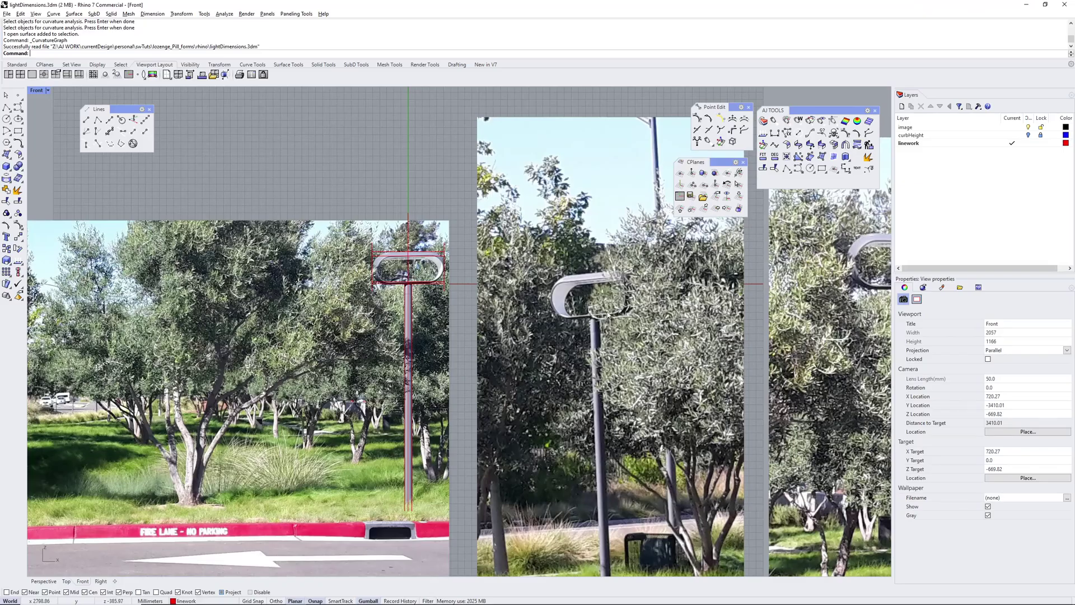
# Step: Switch to the lightDimensions.3dm file in Rhino and examine the lamp head in the traced front photo and the far-right reference photo
pyautogui.moveTo(566, 381); pyautogui.dragTo(609, 334, button='right')
pyautogui.scroll(4, 407, 299)
pyautogui.moveTo(407, 299); pyautogui.dragTo(363, 306, button='right')
pyautogui.scroll(4, 487, 294)
pyautogui.moveTo(487, 294); pyautogui.dragTo(418, 323, button='right')
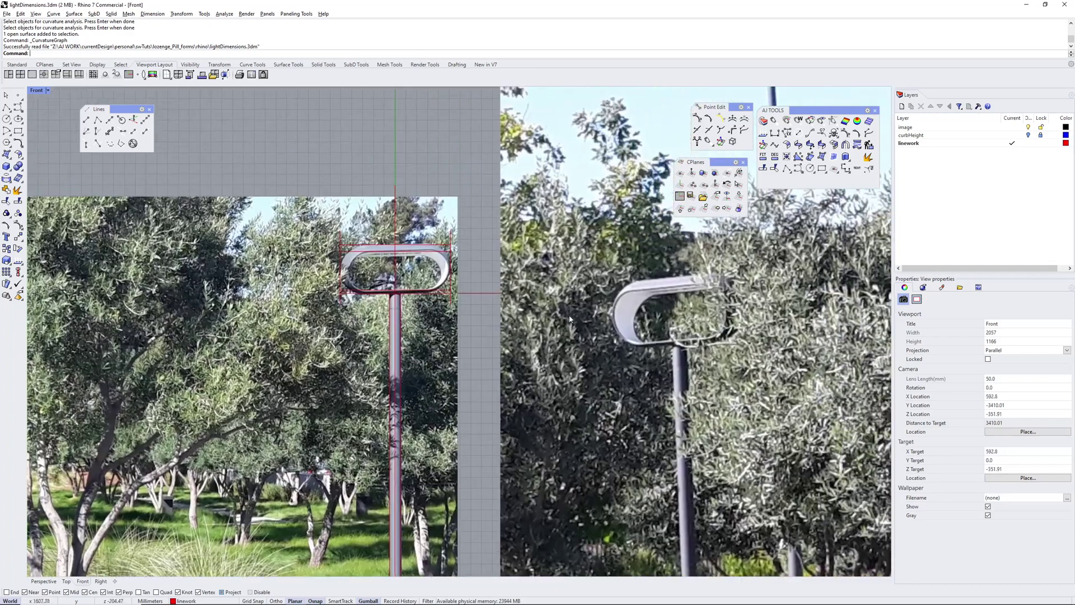
pyautogui.moveTo(743, 315); pyautogui.dragTo(473, 270, button='right')
pyautogui.moveTo(877, 283); pyautogui.dragTo(508, 370, button='right')
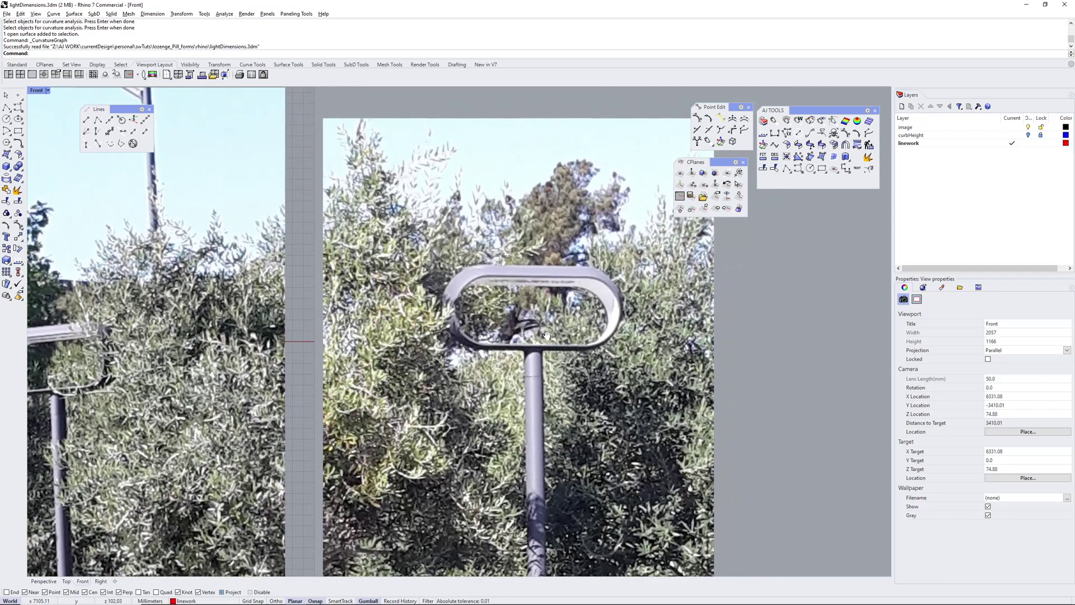
pyautogui.scroll(4, 566, 303)
pyautogui.scroll(2, 564, 303)
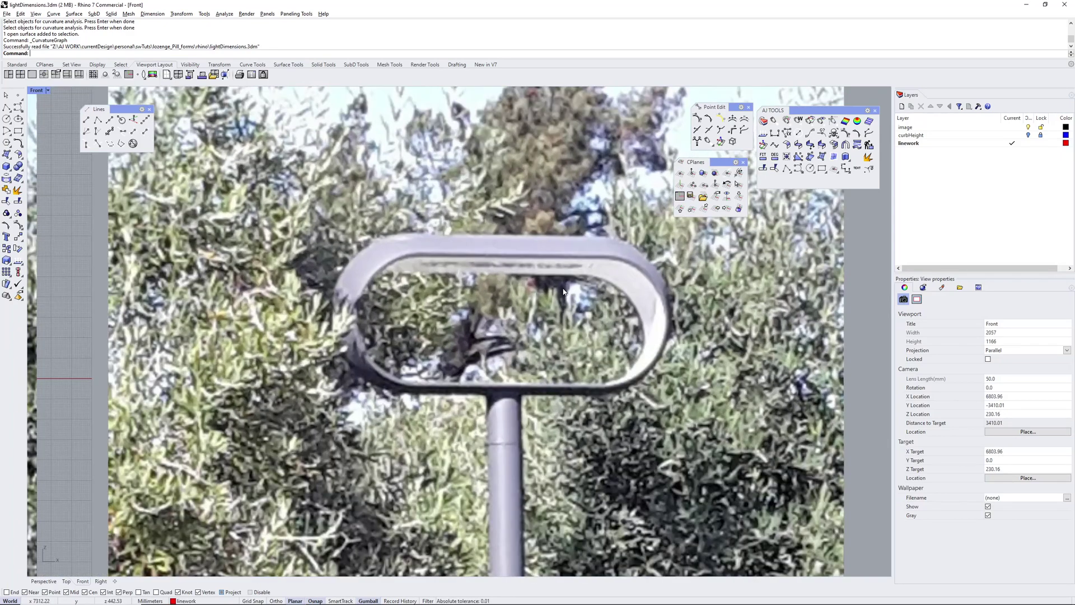
pyautogui.scroll(-1, 563, 287)
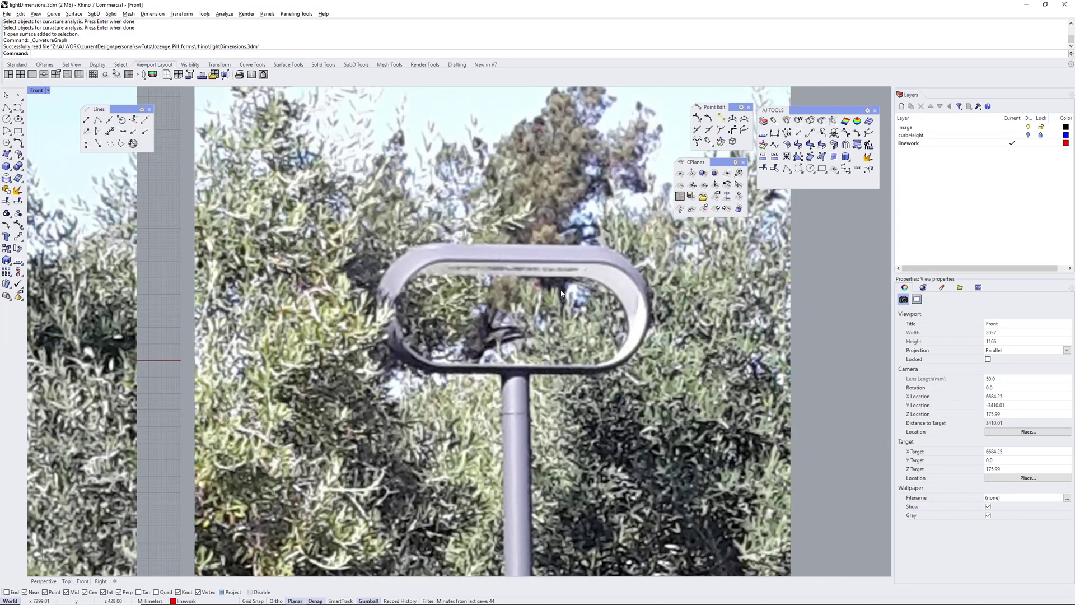
pyautogui.scroll(-2, 562, 292)
# Step: Examine the angled lamp head in the middle reference photo beside the traced front photo
pyautogui.moveTo(524, 327); pyautogui.dragTo(671, 307, button='right')
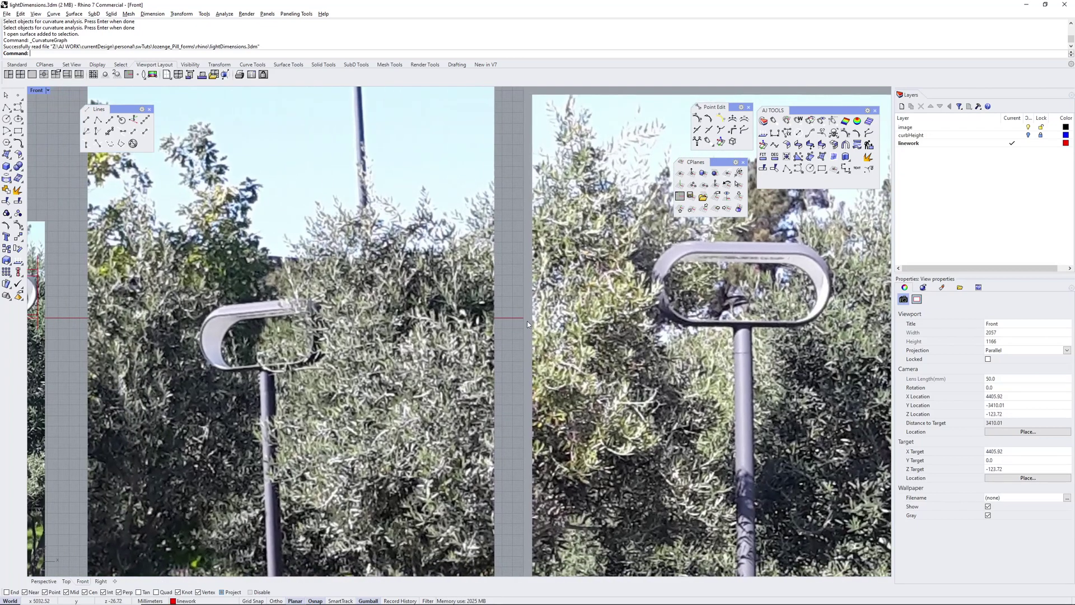
pyautogui.moveTo(506, 303)
pyautogui.mouseDown(button='right')
pyautogui.moveTo(683, 277)
pyautogui.moveTo(583, 296)
pyautogui.mouseUp(button='right')
pyautogui.scroll(2, 505, 302)
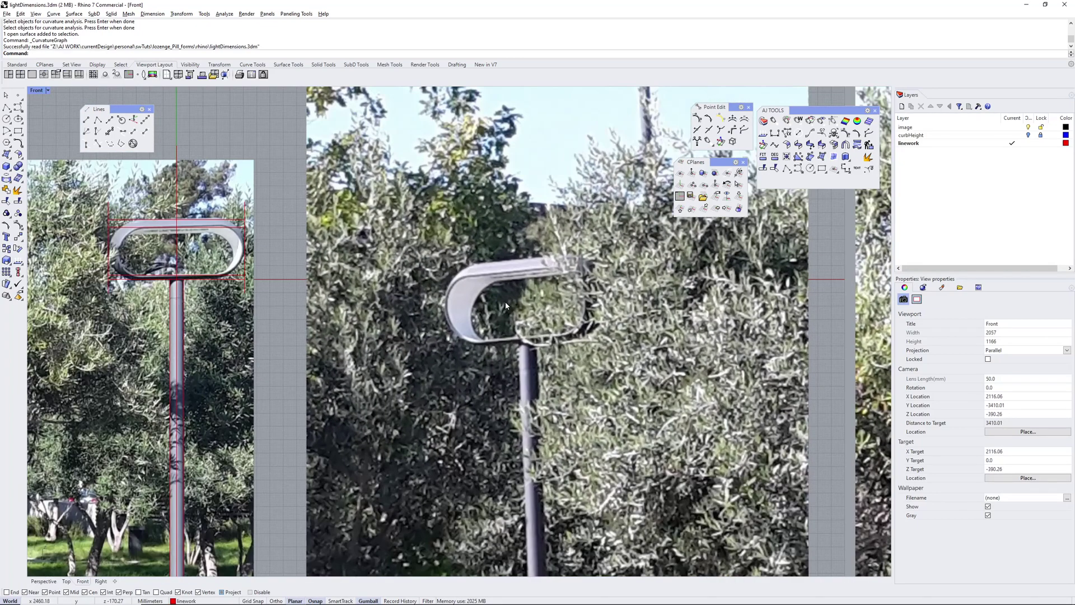
pyautogui.moveTo(505, 302); pyautogui.dragTo(530, 314, button='right')
pyautogui.moveTo(352, 307); pyautogui.dragTo(455, 248, button='right')
pyautogui.scroll(-4, 386, 294)
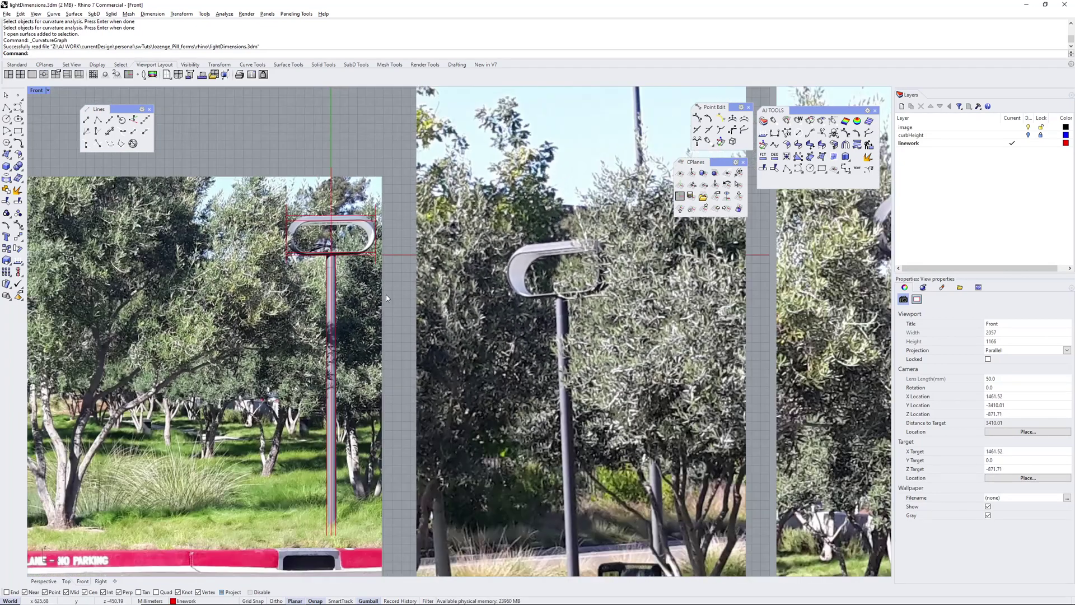
# Step: Examine the red linework on the front photo along the lamp pole and around the lamp head
pyautogui.moveTo(385, 294); pyautogui.dragTo(554, 275, button='right')
pyautogui.moveTo(386, 342); pyautogui.dragTo(649, 285, button='right')
pyautogui.moveTo(434, 384); pyautogui.dragTo(369, 392, button='right')
pyautogui.moveTo(529, 485); pyautogui.dragTo(322, 576, button='right')
pyautogui.moveTo(520, 252); pyautogui.dragTo(451, 284, button='right')
pyautogui.scroll(6, 483, 284)
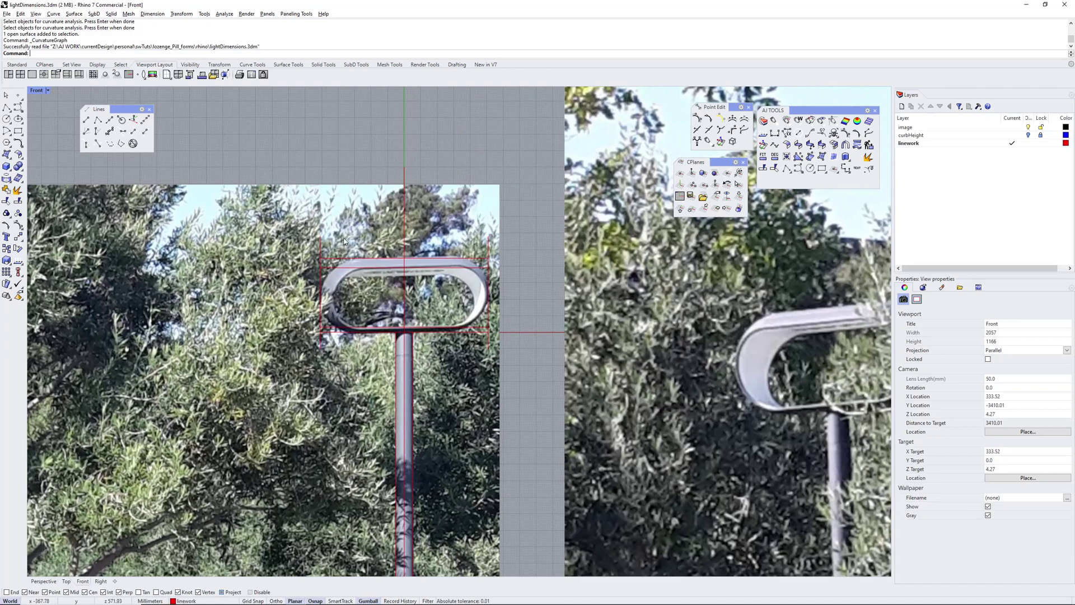
pyautogui.scroll(2, 460, 389)
pyautogui.moveTo(460, 390); pyautogui.dragTo(391, 402, button='right')
# Step: Compare the lamp heads in the reference photos with the curved top face of the SOLIDWORKS model
pyautogui.moveTo(826, 370); pyautogui.dragTo(509, 331, button='right')
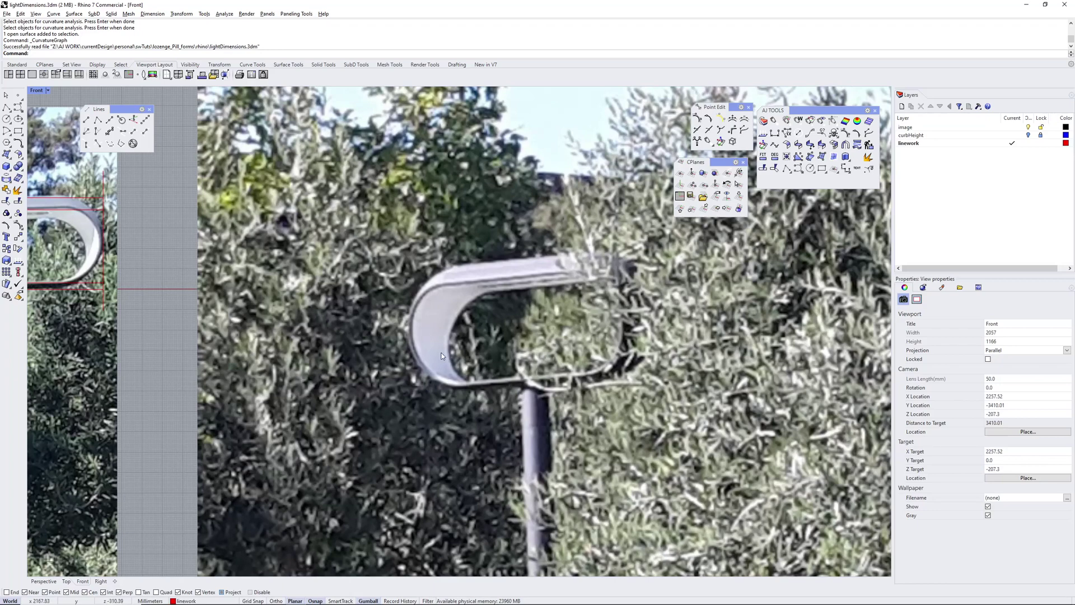
pyautogui.scroll(-5, 467, 288)
pyautogui.scroll(6, 631, 337)
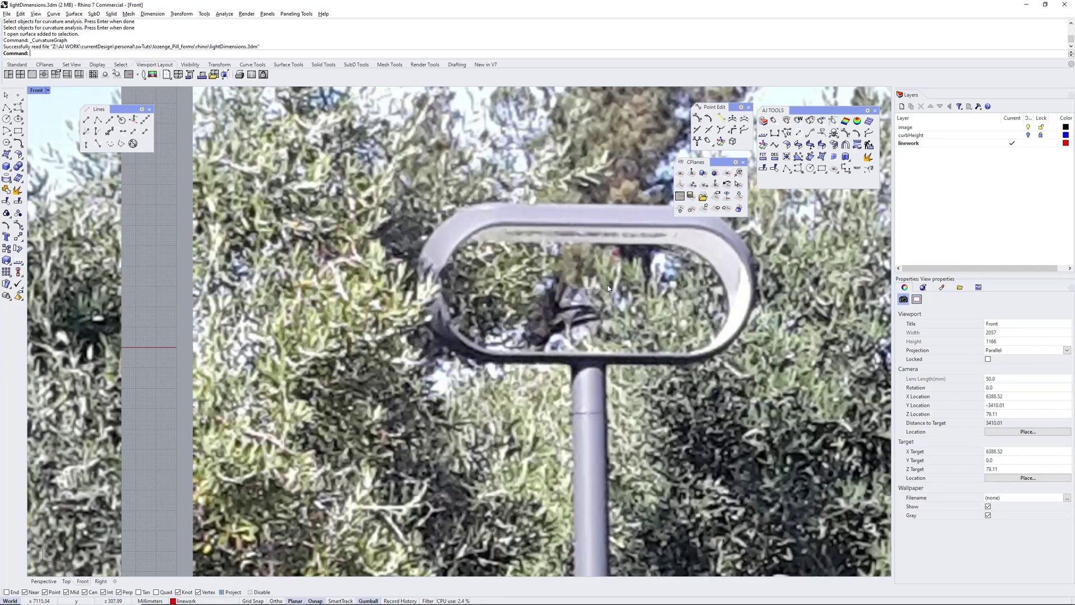
pyautogui.hotkey('alt', 'Tab')
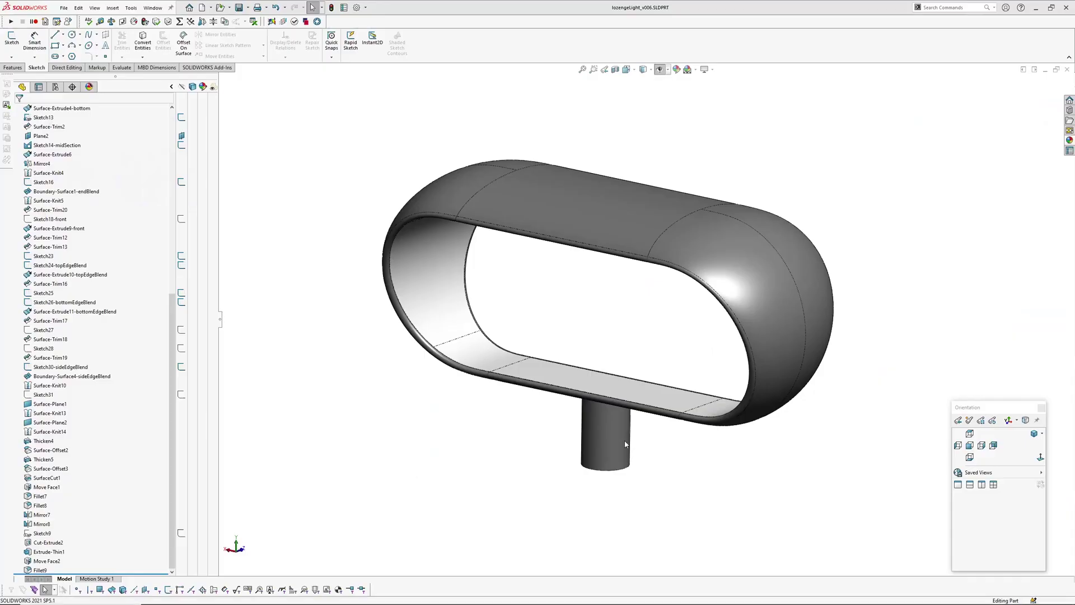
pyautogui.moveTo(414, 444); pyautogui.dragTo(616, 222, button='middle')
pyautogui.click(552, 199)
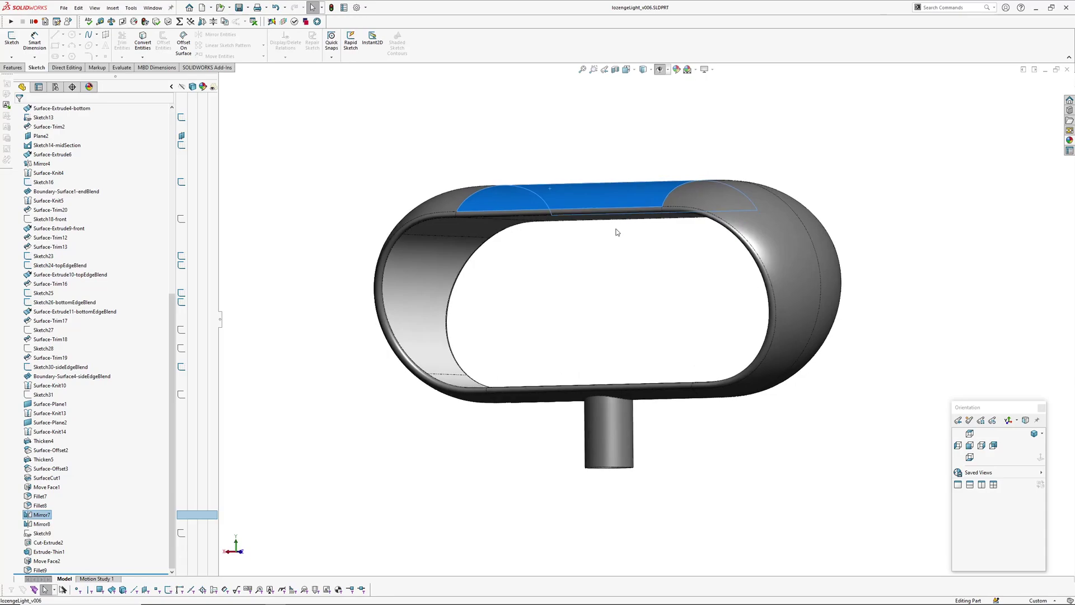
pyautogui.hotkey('alt', 'Tab')
pyautogui.scroll(-9, 627, 331)
pyautogui.scroll(5, 303, 343)
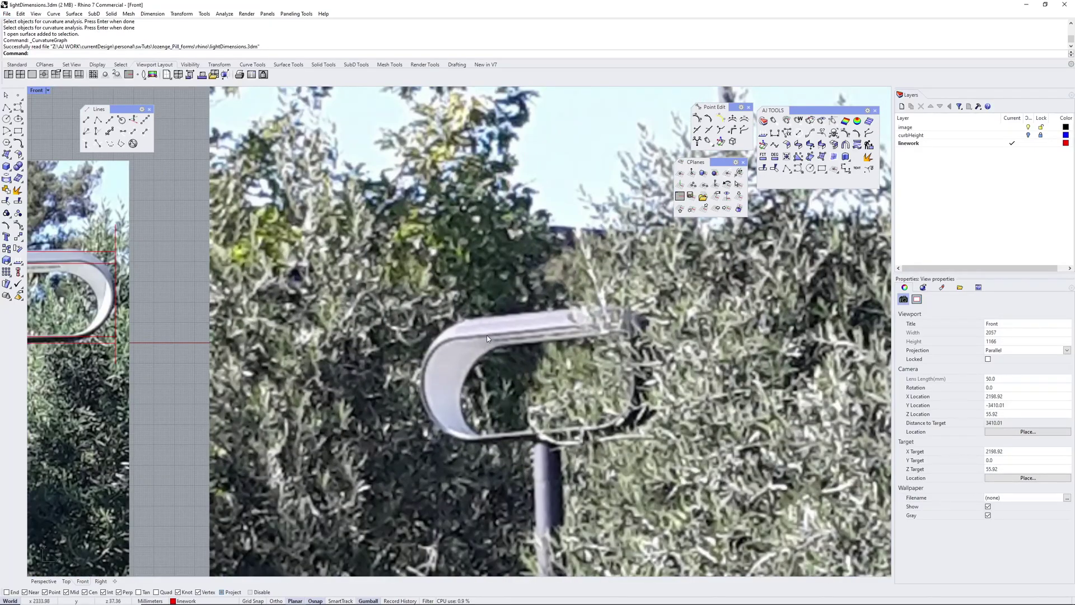
pyautogui.scroll(-3, 488, 338)
# Step: Switch to SOLIDWORKS and inspect the lamp model from the left, the front and an oblique angle
pyautogui.hotkey('alt', 'Tab')
pyautogui.hotkey('ctrl', '3')
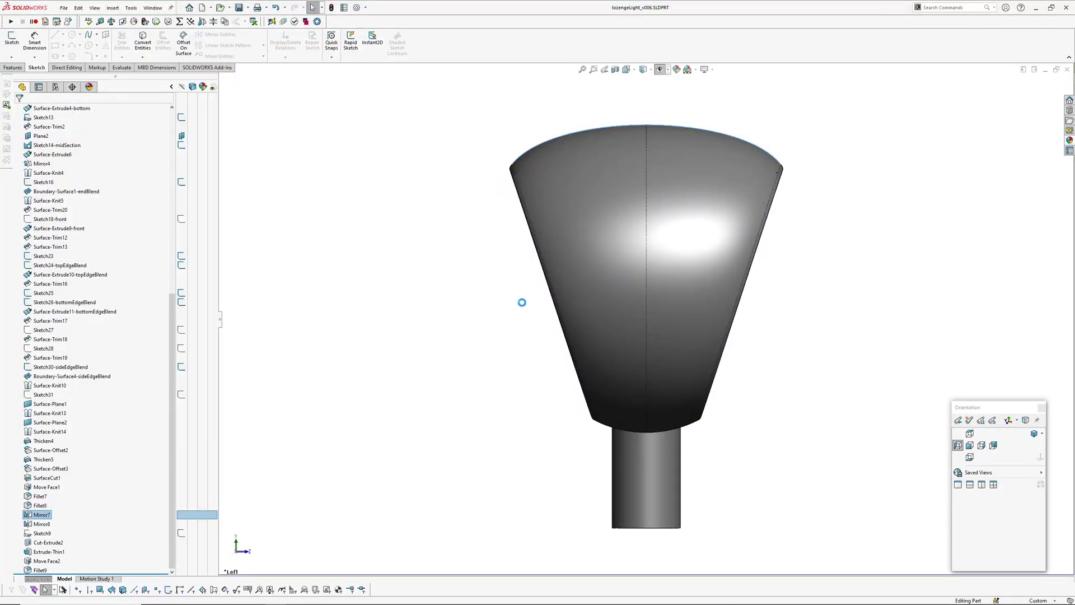
pyautogui.hotkey('ctrl', '1')
pyautogui.scroll(-3, 667, 297)
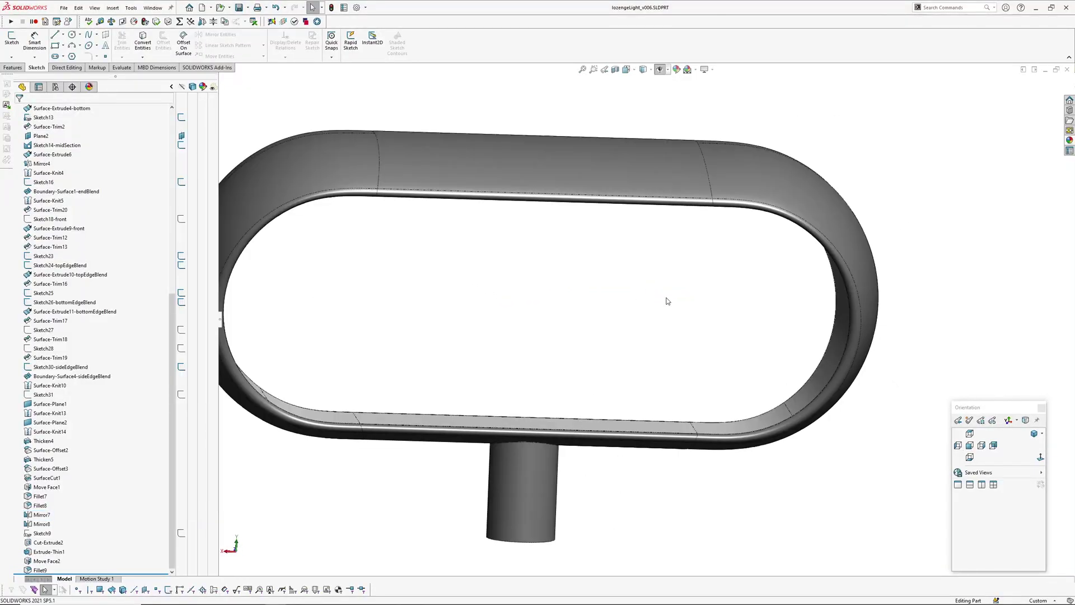
pyautogui.scroll(5, 668, 301)
pyautogui.moveTo(675, 294); pyautogui.dragTo(565, 342, button='middle')
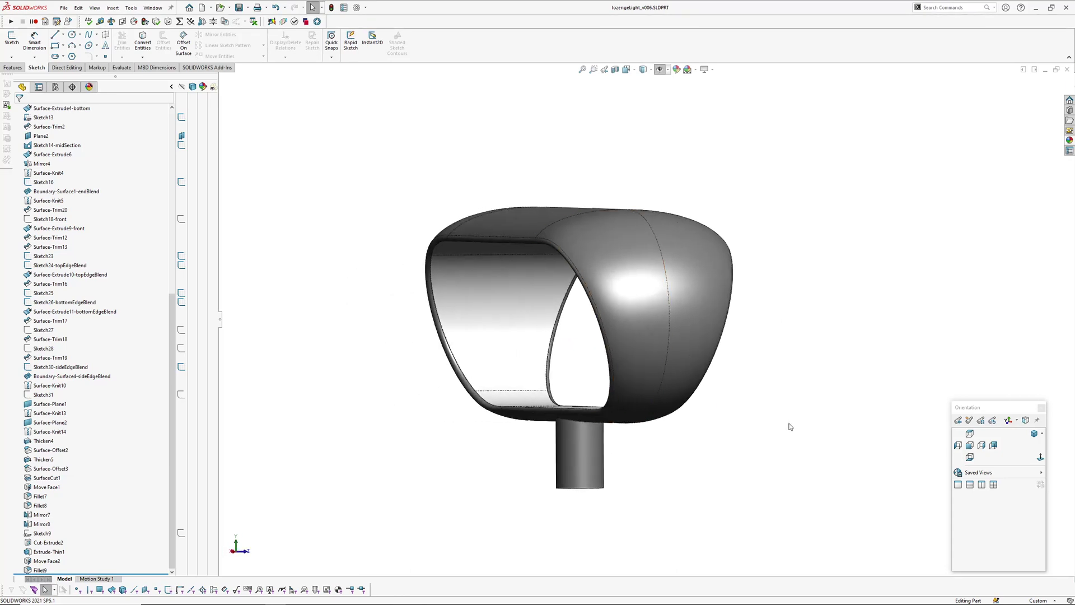
# Step: Inspect the lamp head's domed top and tapered sides from the right, using a section view through its middle, and turn the section off
pyautogui.click(981, 445)
pyautogui.scroll(-2, 524, 170)
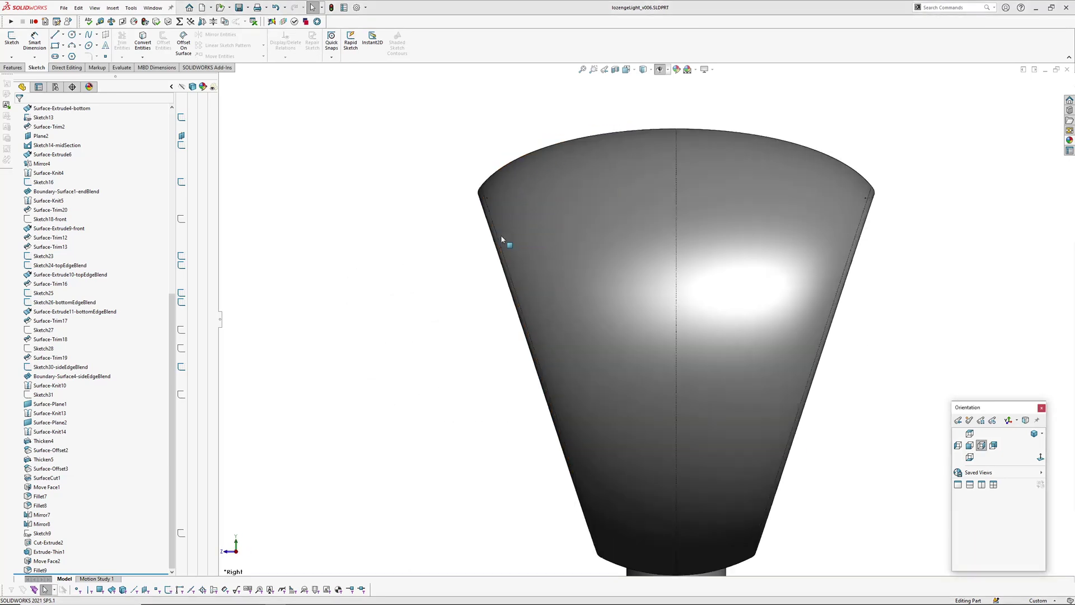
pyautogui.scroll(2, 472, 100)
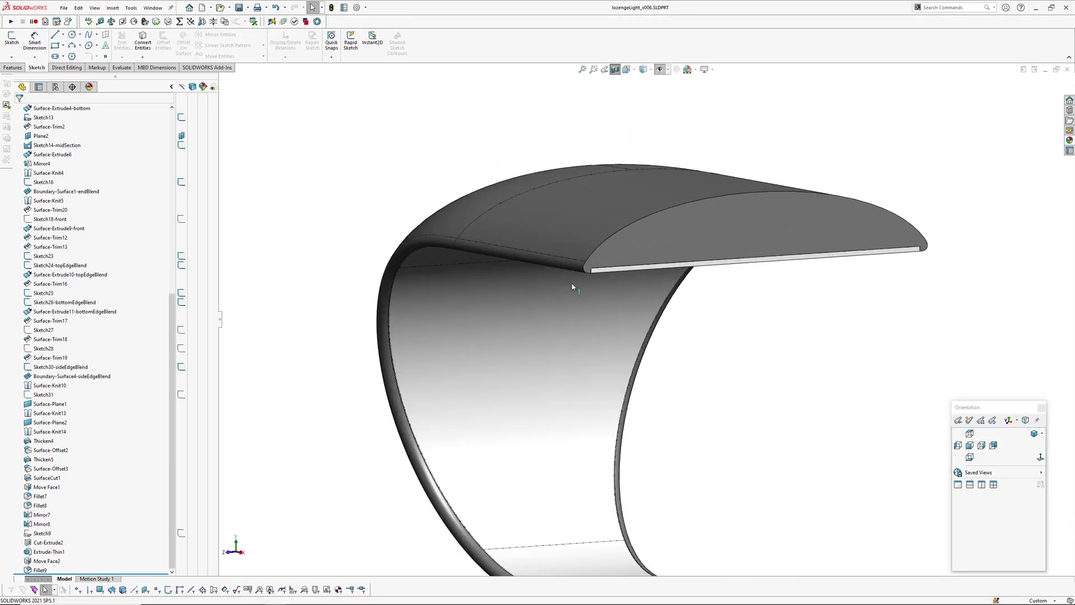
pyautogui.moveTo(571, 286); pyautogui.dragTo(569, 260, button='middle')
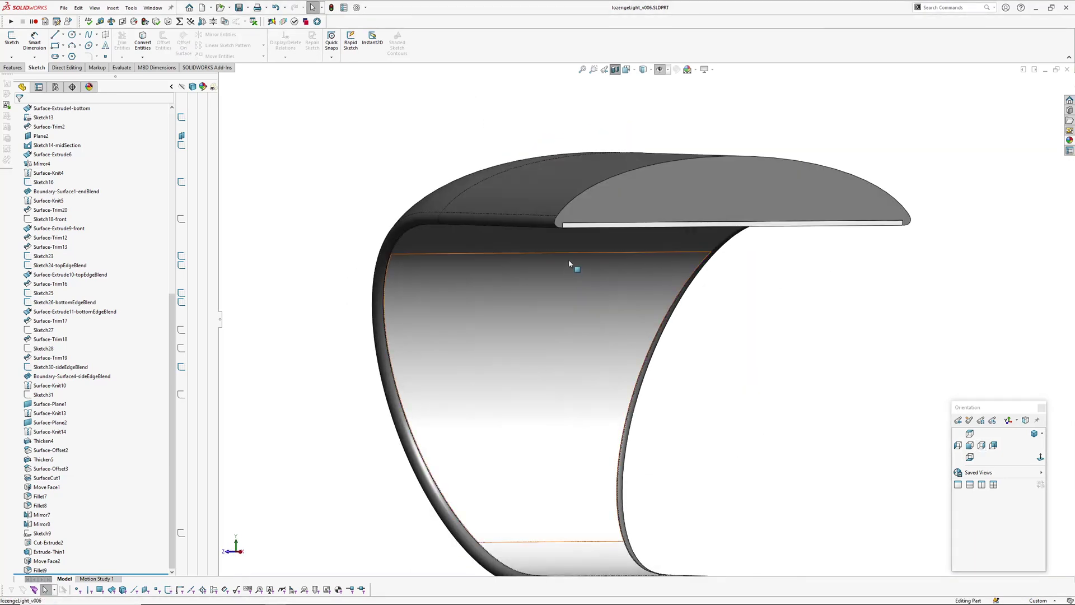
pyautogui.click(541, 225)
pyautogui.scroll(2, 636, 304)
pyautogui.click(981, 446)
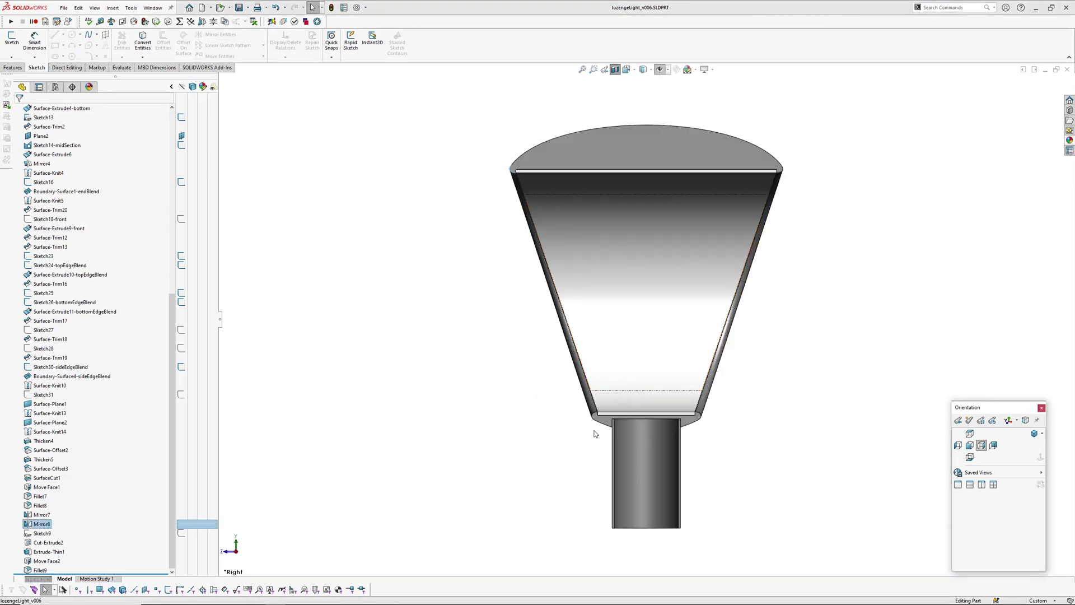
pyautogui.scroll(-3, 507, 193)
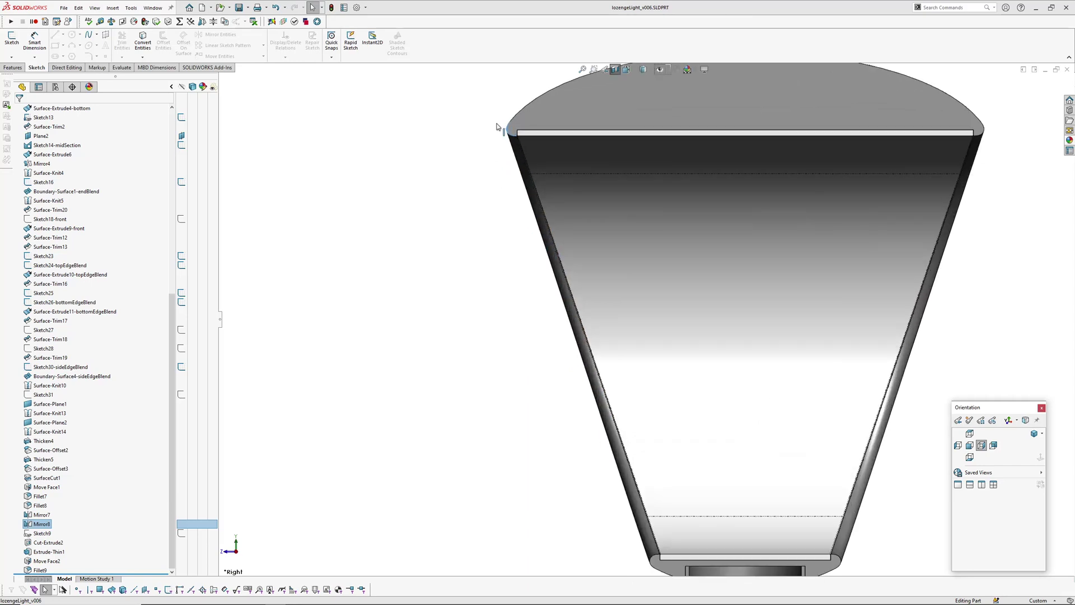
pyautogui.scroll(2, 667, 563)
pyautogui.click(498, 282)
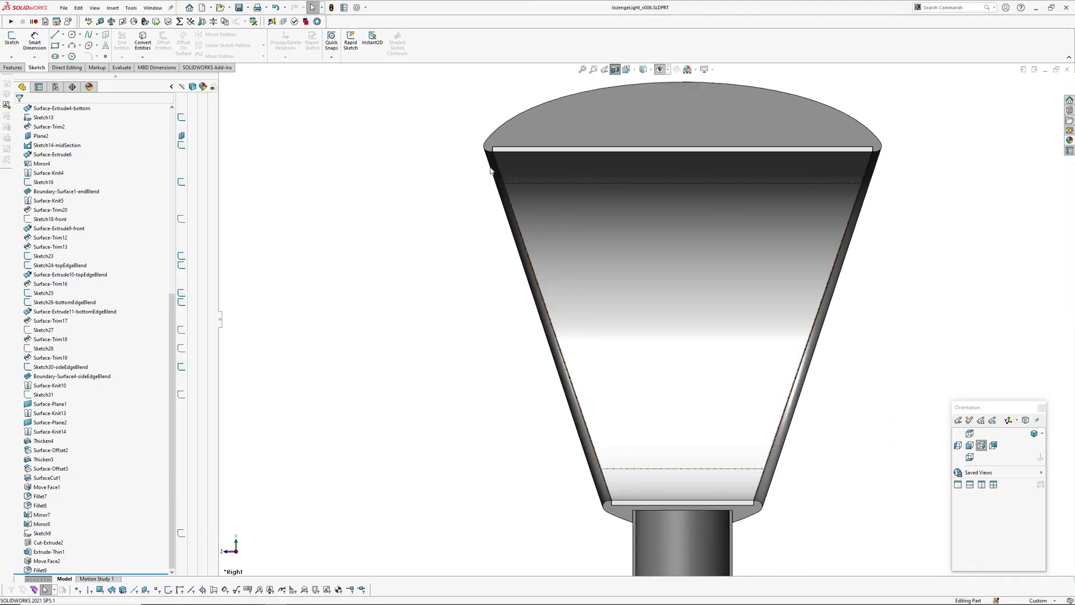
pyautogui.moveTo(470, 224); pyautogui.dragTo(645, 355, button='middle')
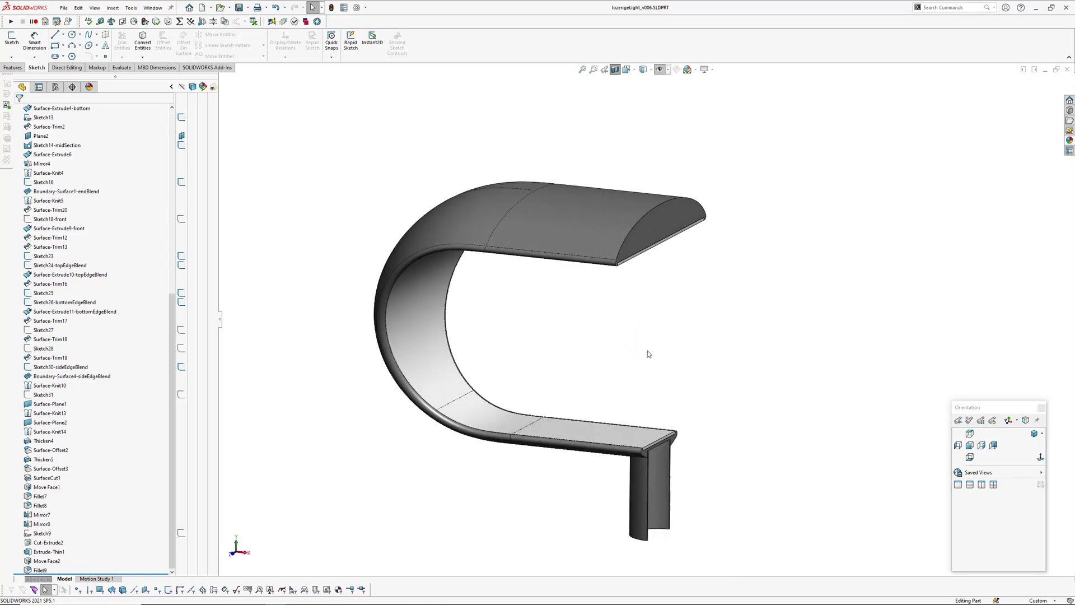
pyautogui.click(612, 72)
# Step: Roll the model back to just after Sketch1-frontControl and examine the reference lines of Sketch4-reference on the Front Plane
pyautogui.scroll(2, 729, 295)
pyautogui.moveTo(711, 310)
pyautogui.mouseDown(button='middle')
pyautogui.moveTo(725, 290)
pyautogui.moveTo(797, 269)
pyautogui.moveTo(657, 293)
pyautogui.mouseUp(button='middle')
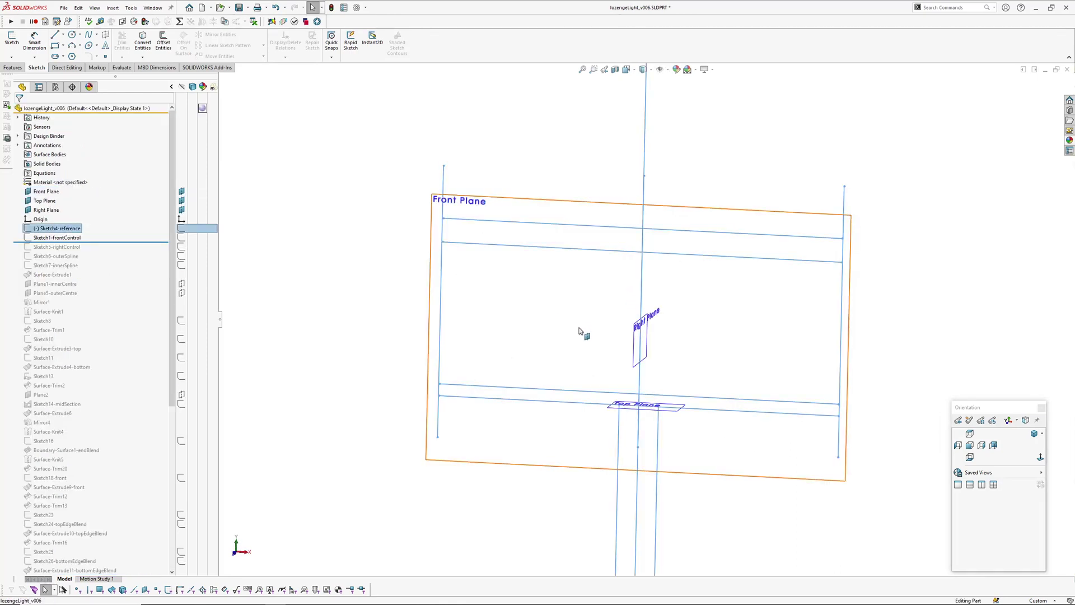
pyautogui.scroll(2, 588, 319)
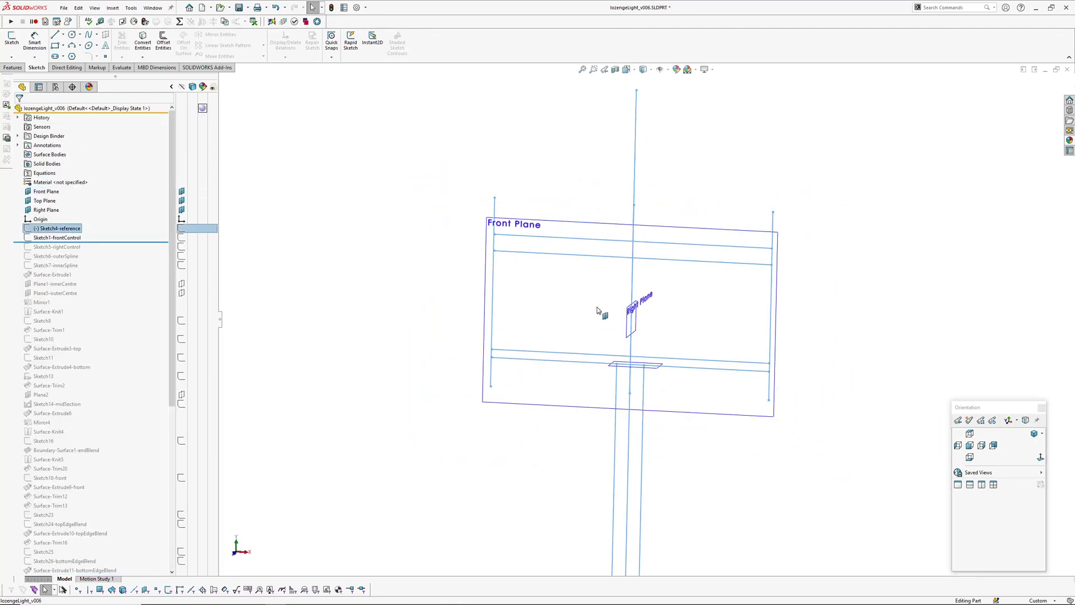
pyautogui.click(378, 277)
pyautogui.moveTo(378, 279)
pyautogui.mouseDown(button='middle')
pyautogui.moveTo(411, 298)
pyautogui.moveTo(627, 307)
pyautogui.moveTo(645, 283)
pyautogui.moveTo(667, 293)
pyautogui.moveTo(655, 286)
pyautogui.mouseUp(button='middle')
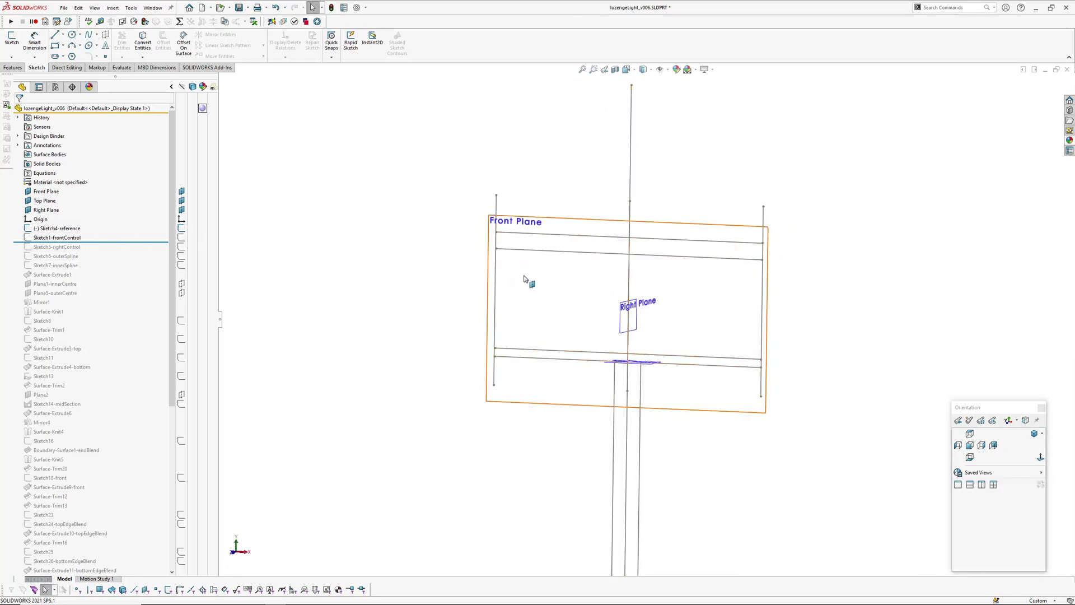
# Step: Open Sketch1-frontControl for editing, review its outlines and dimensions in the front view, and exit the sketch
pyautogui.click(62, 238)
pyautogui.click(73, 210)
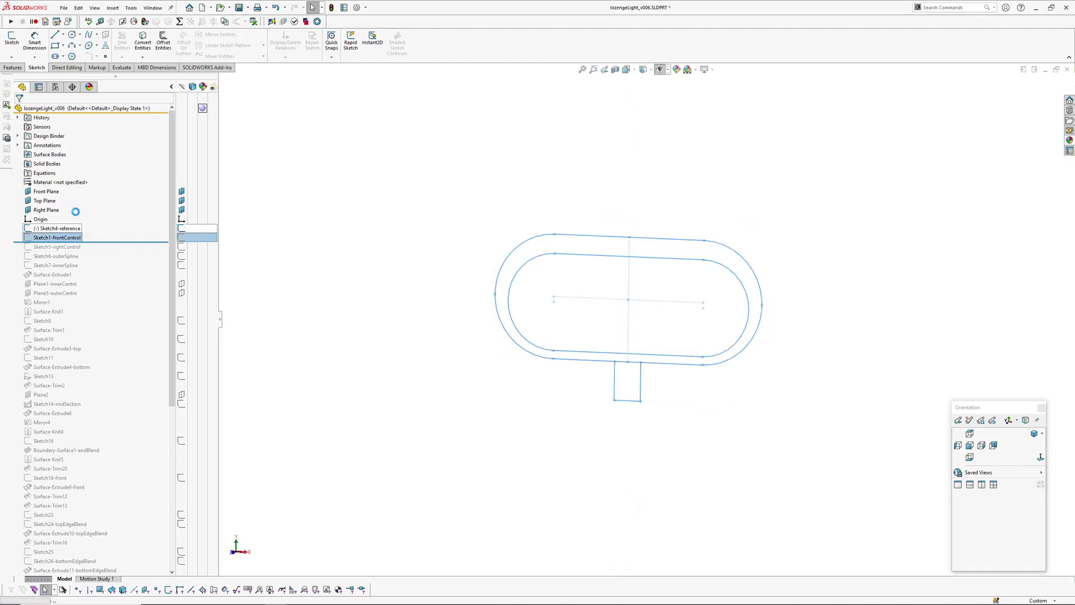
pyautogui.click(970, 445)
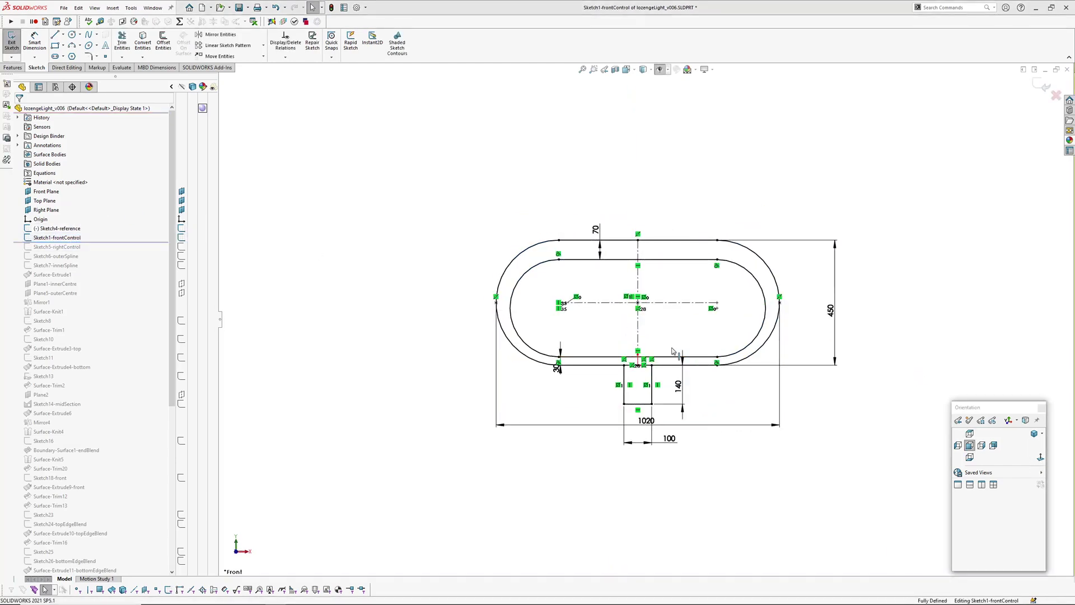
pyautogui.scroll(-2, 668, 301)
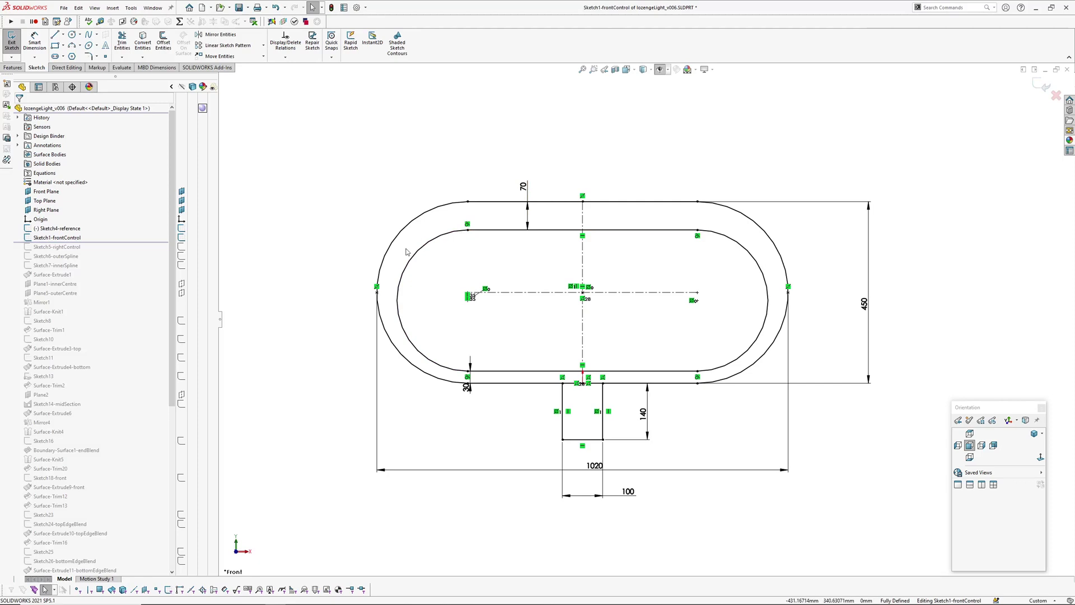
pyautogui.keyDown('ctrl'); pyautogui.moveTo(695, 244); pyautogui.dragTo(723, 240, button='middle'); pyautogui.keyUp('ctrl')
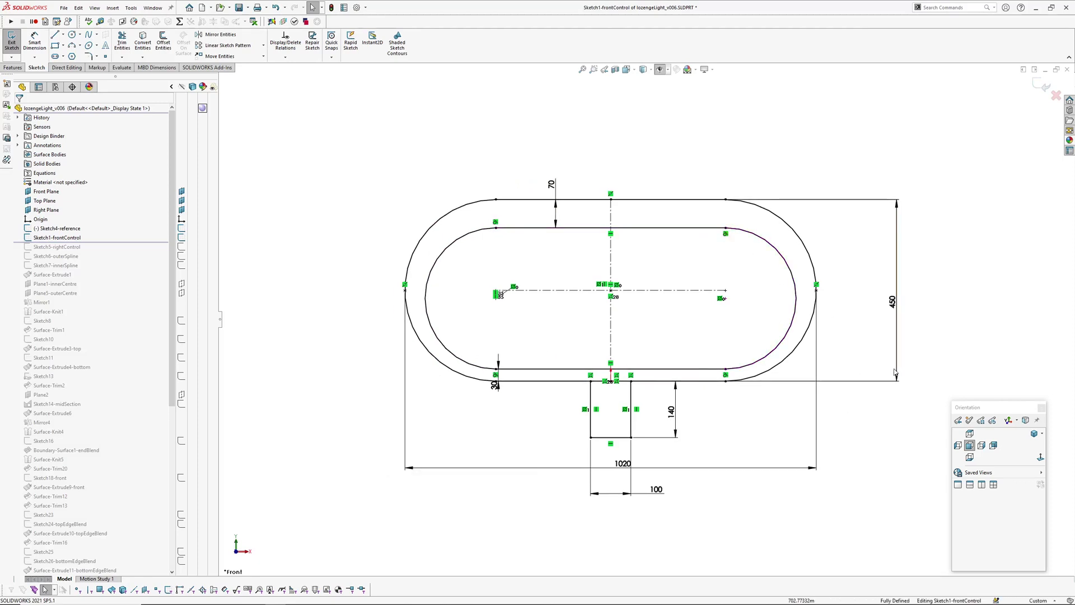
pyautogui.keyDown('ctrl'); pyautogui.moveTo(746, 349); pyautogui.dragTo(734, 386, button='middle'); pyautogui.keyUp('ctrl')
pyautogui.hotkey('ctrl', 'b')
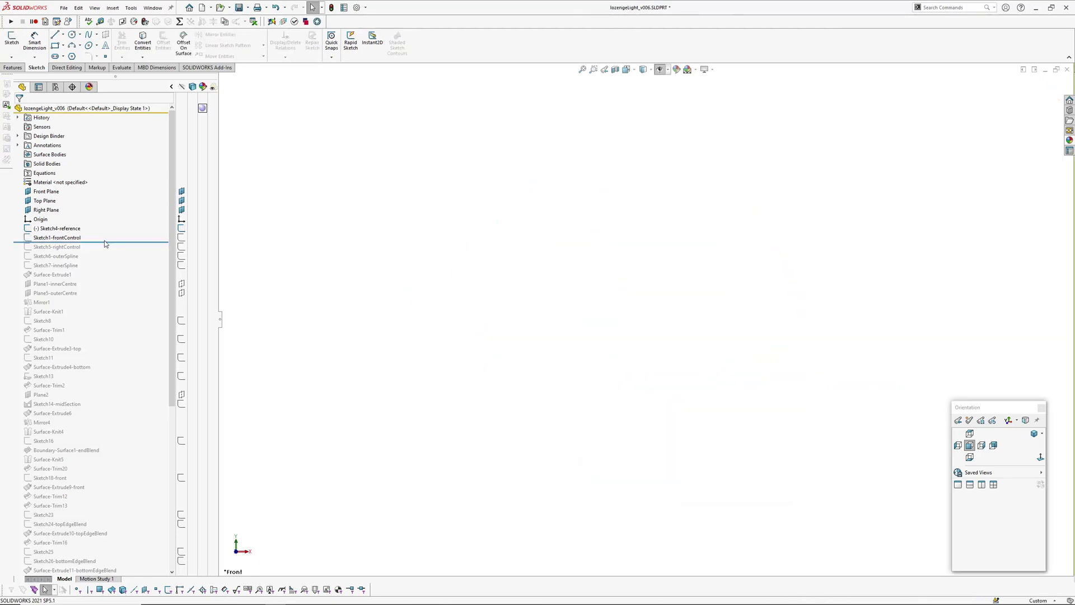
# Step: Roll the model forward past Sketch5-rightControl, open that sketch for editing and view its dome outline square to the sketch plane
pyautogui.moveTo(105, 241); pyautogui.dragTo(103, 250)
pyautogui.click(71, 248)
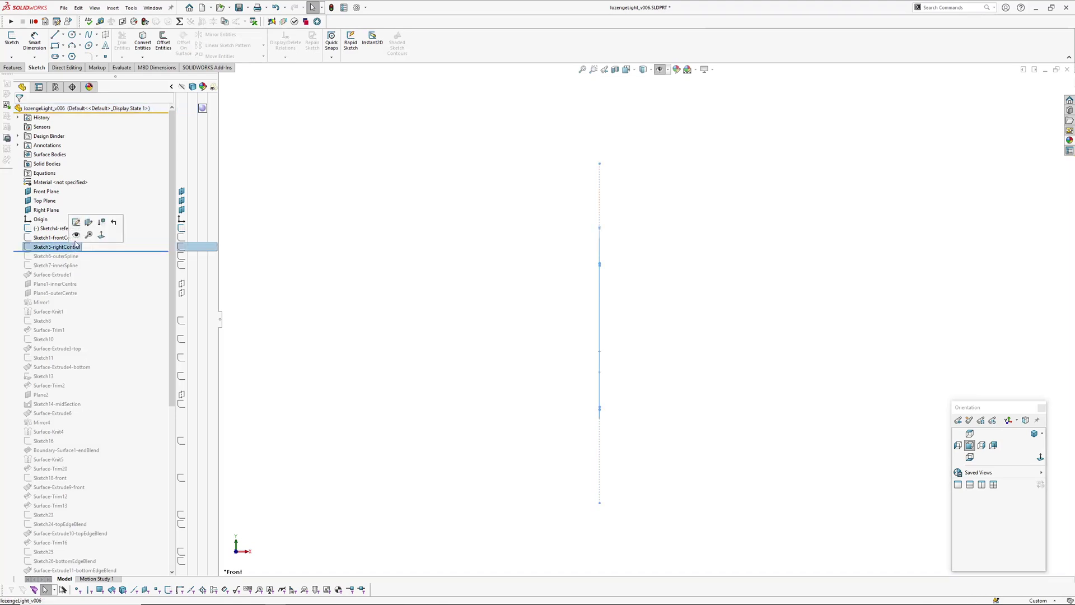
pyautogui.click(77, 223)
pyautogui.click(1041, 457)
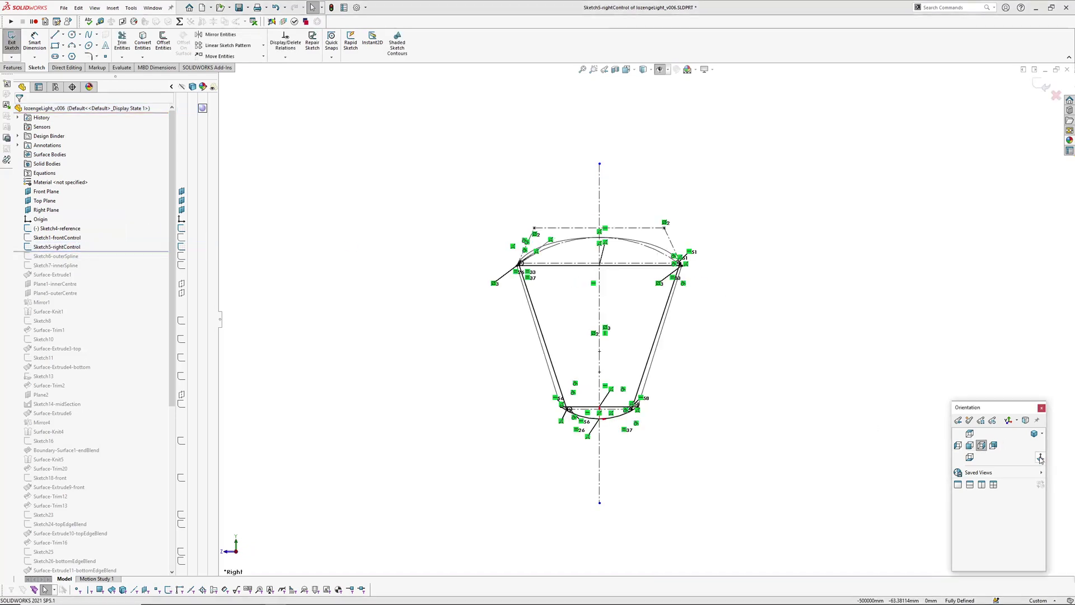
pyautogui.scroll(-3, 586, 279)
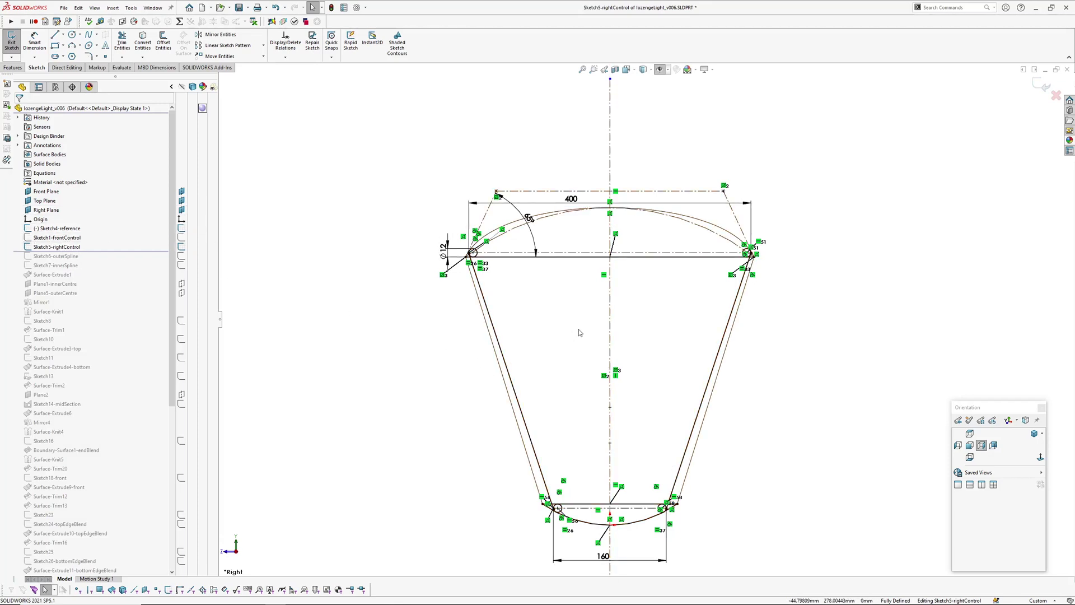
pyautogui.keyDown('ctrl'); pyautogui.moveTo(556, 318); pyautogui.dragTo(546, 295, button='middle'); pyautogui.keyUp('ctrl')
pyautogui.scroll(-5, 555, 246)
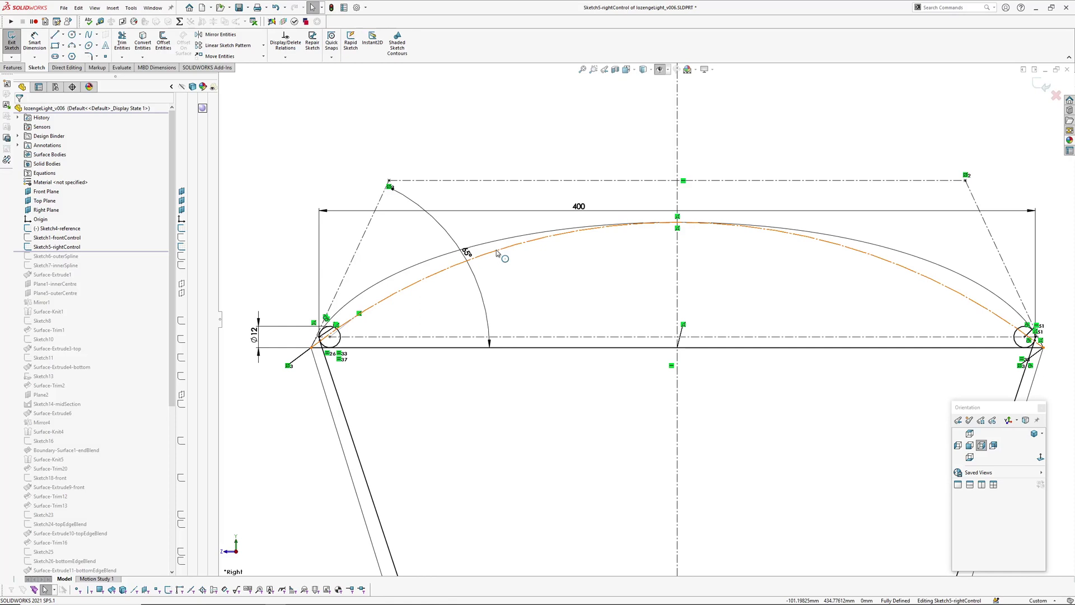
# Step: Inspect the relations and properties of the dome's construction arc and style spline in Sketch5-rightControl, and clear the selection
pyautogui.click(394, 295)
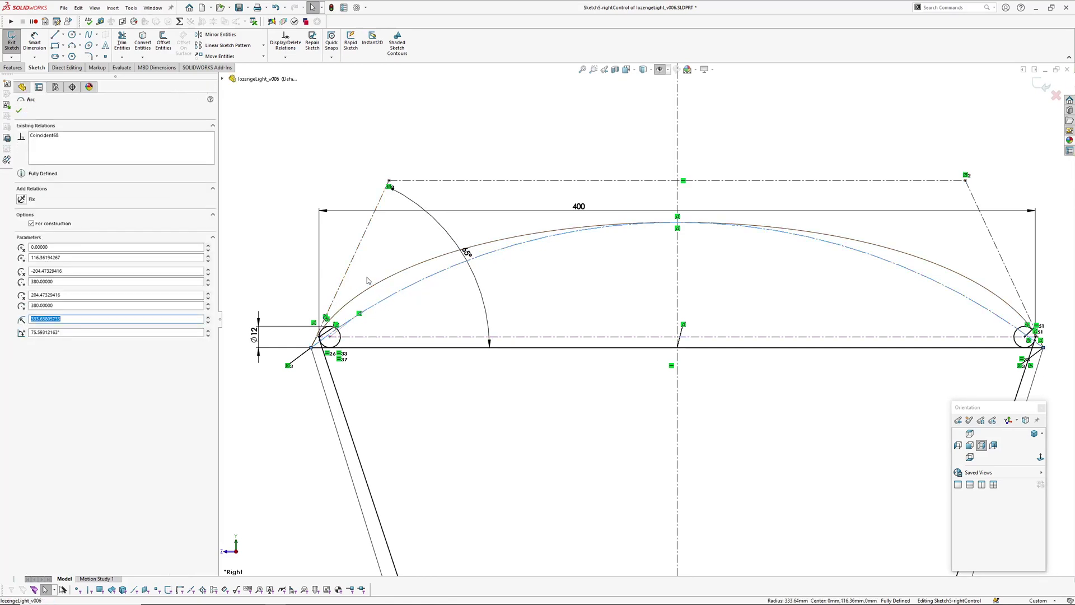
pyautogui.click(590, 260)
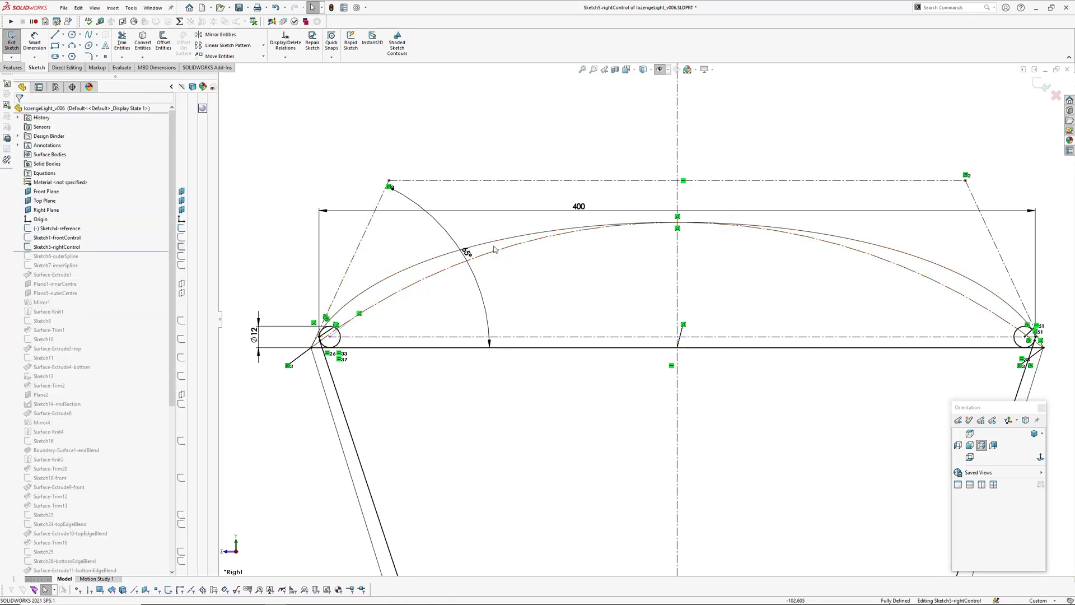
pyautogui.click(494, 243)
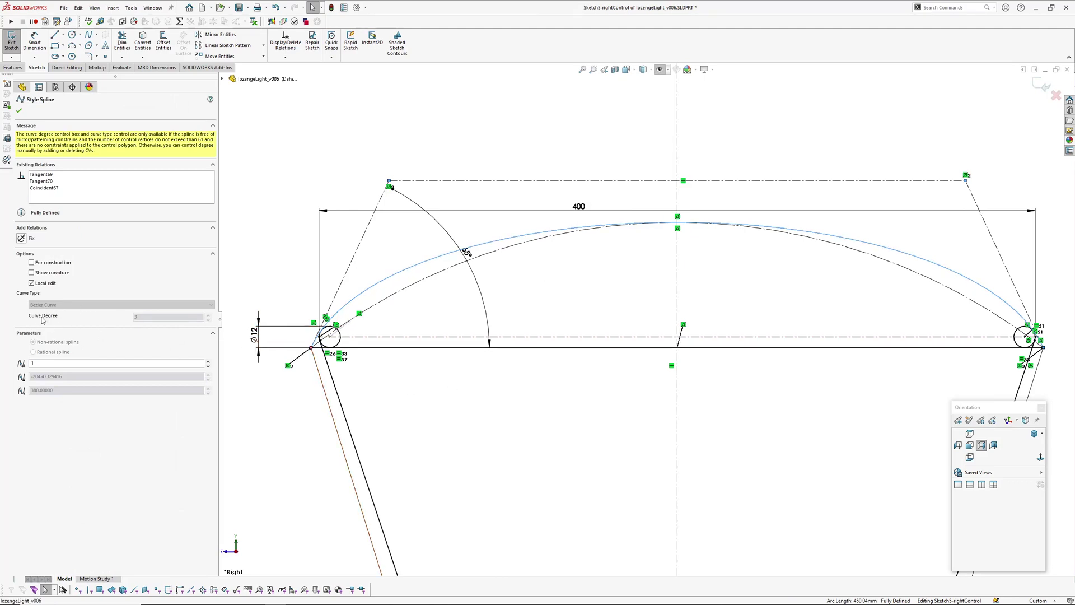
pyautogui.scroll(3, 496, 397)
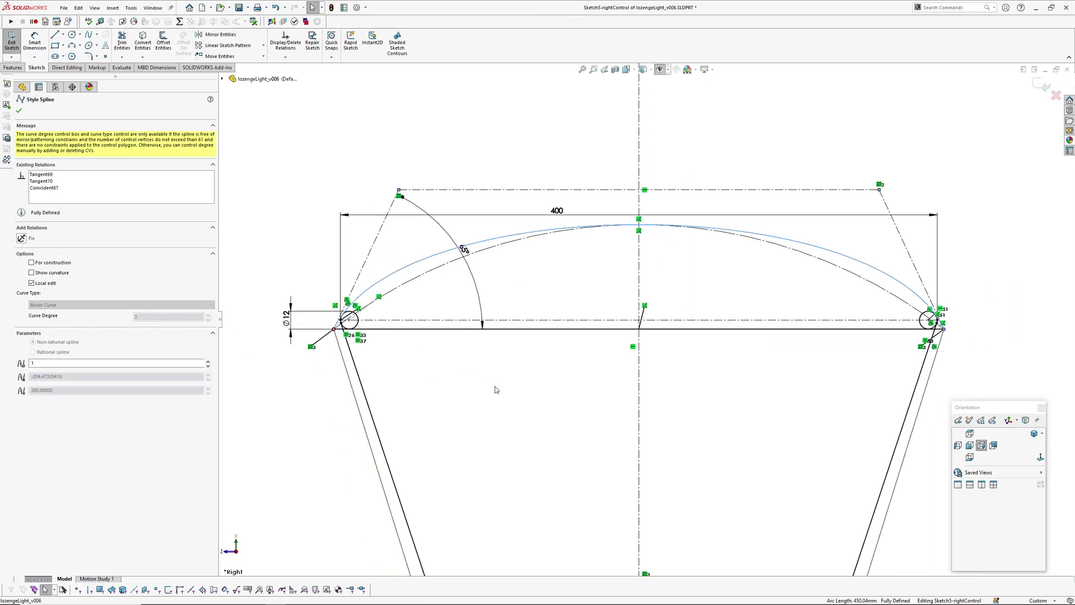
pyautogui.press('Escape')
pyautogui.keyDown('ctrl'); pyautogui.moveTo(544, 392); pyautogui.dragTo(547, 352, button='middle'); pyautogui.keyUp('ctrl')
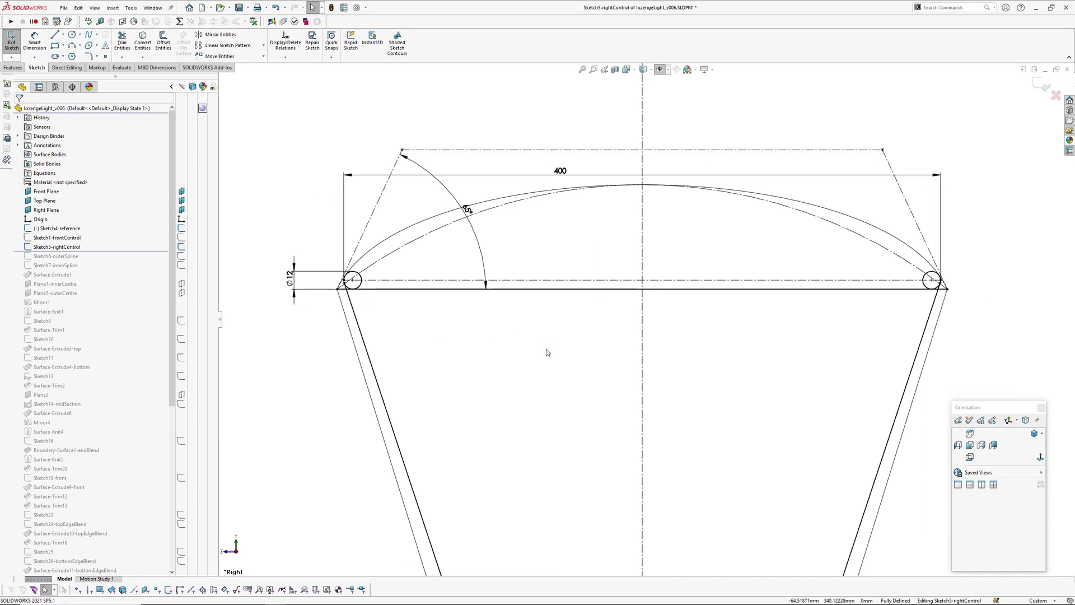
# Step: Try a 70° angle for the dome spline's control polygon, and cancel the dimension change
pyautogui.doubleClick(469, 211)
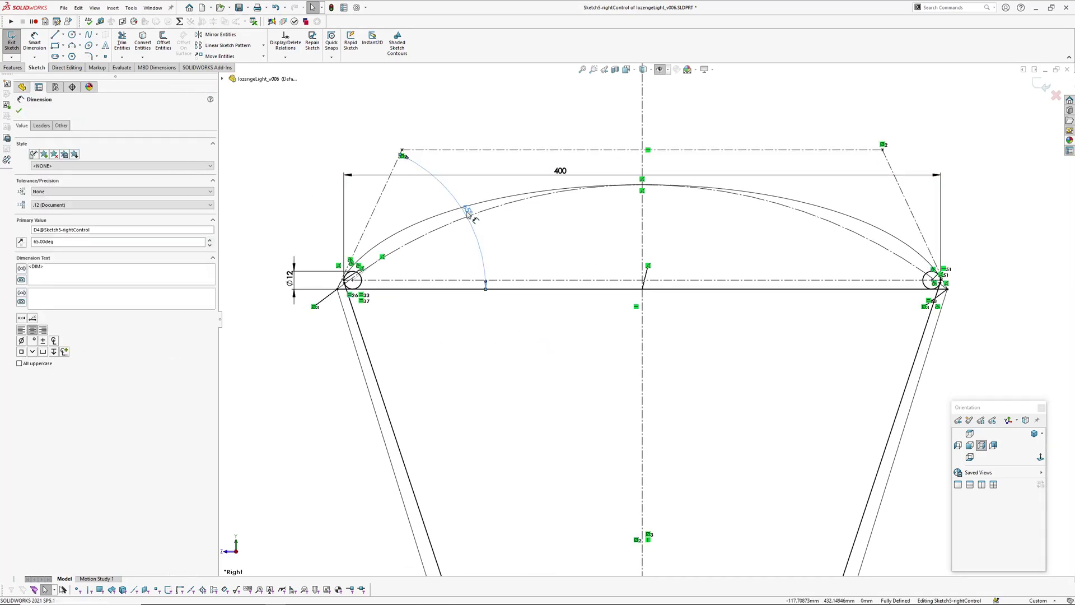
pyautogui.moveTo(483, 205); pyautogui.dragTo(600, 246)
pyautogui.scroll(1, 574, 263)
pyautogui.scroll(-1, 574, 263)
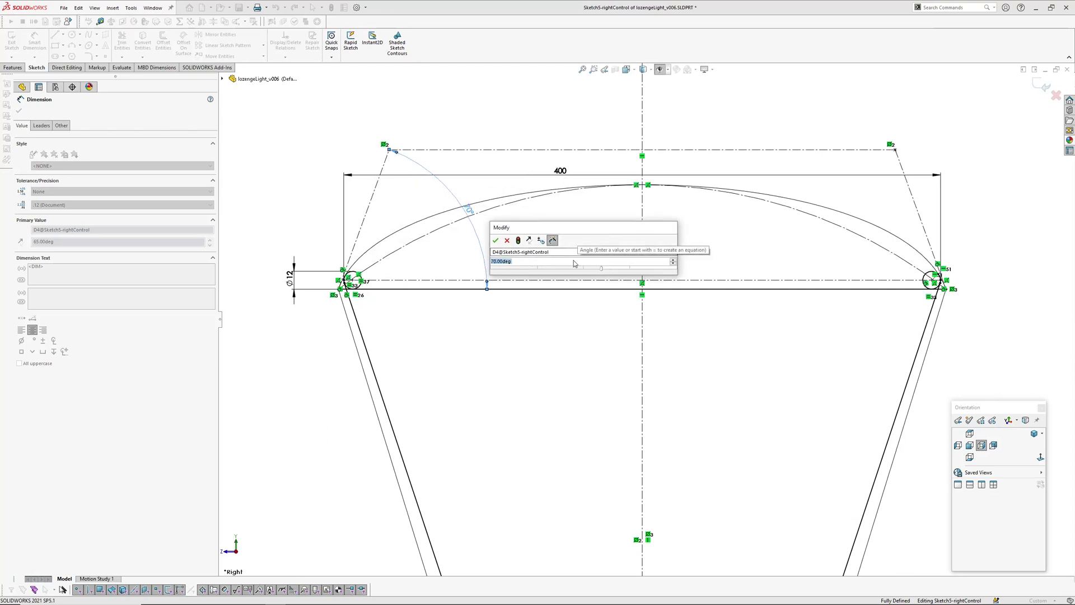
pyautogui.click(509, 240)
pyautogui.click(434, 331)
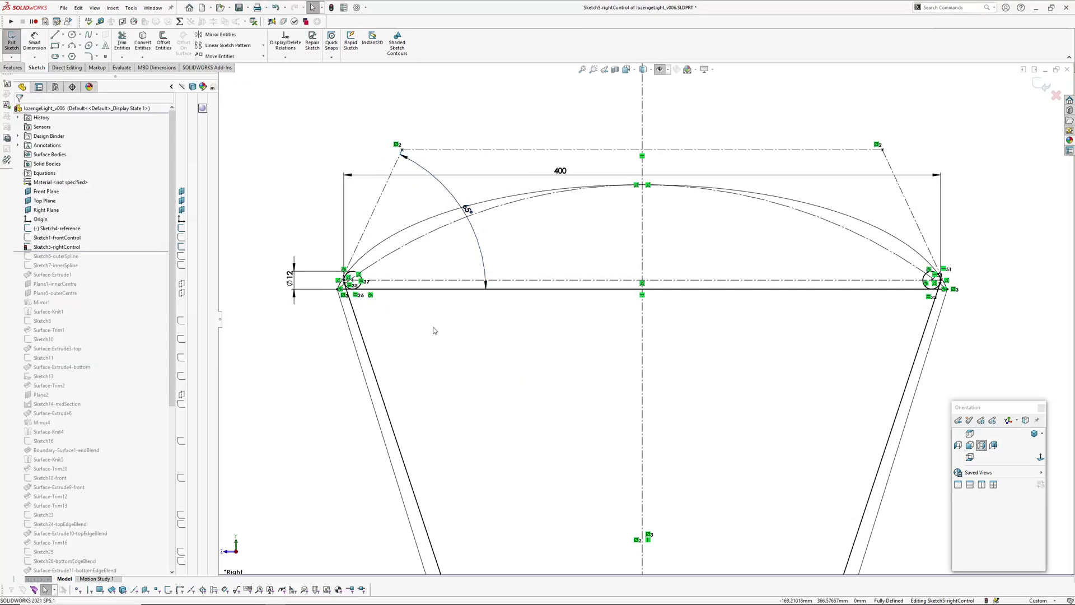
# Step: Examine how the 12 mm circle at the dome's edge meets the dome's style spline, checking the relations of both
pyautogui.scroll(-4, 458, 324)
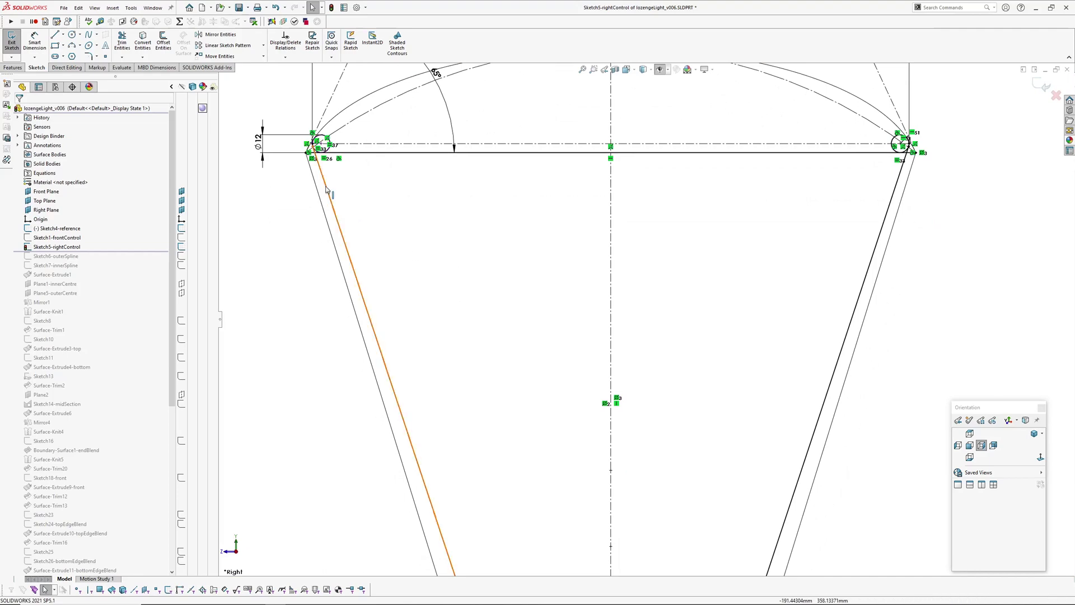
pyautogui.scroll(1, 410, 226)
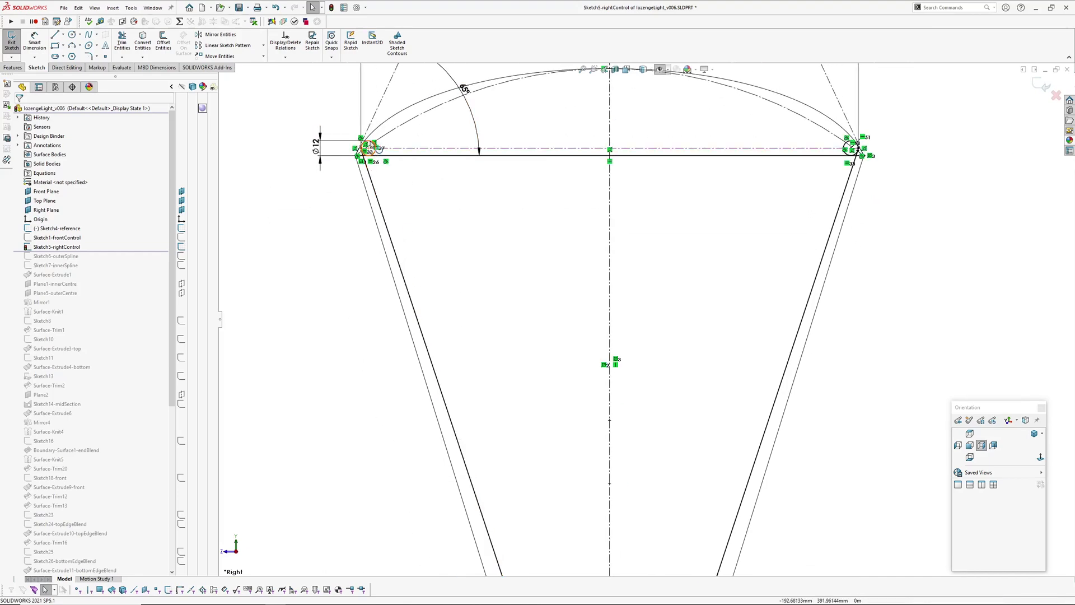
pyautogui.scroll(-5, 397, 165)
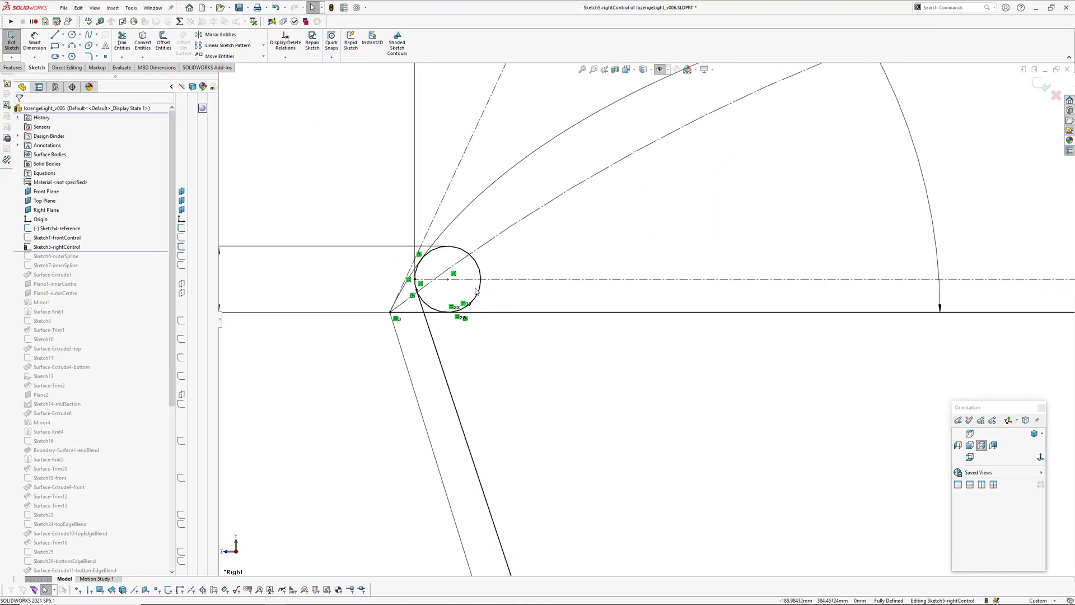
pyautogui.scroll(2, 479, 296)
pyautogui.click(479, 297)
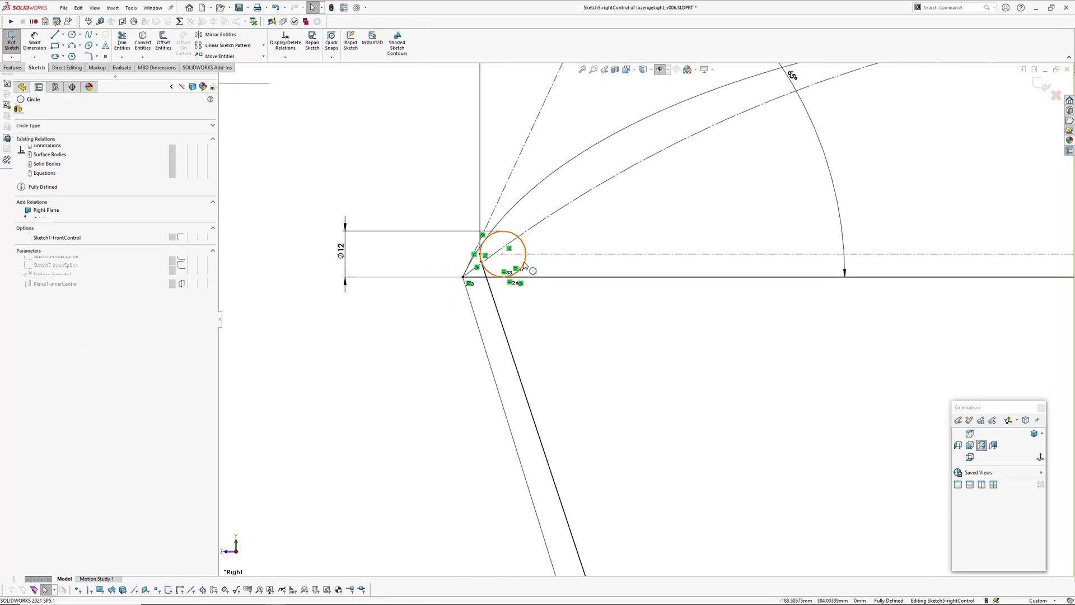
pyautogui.click(514, 213)
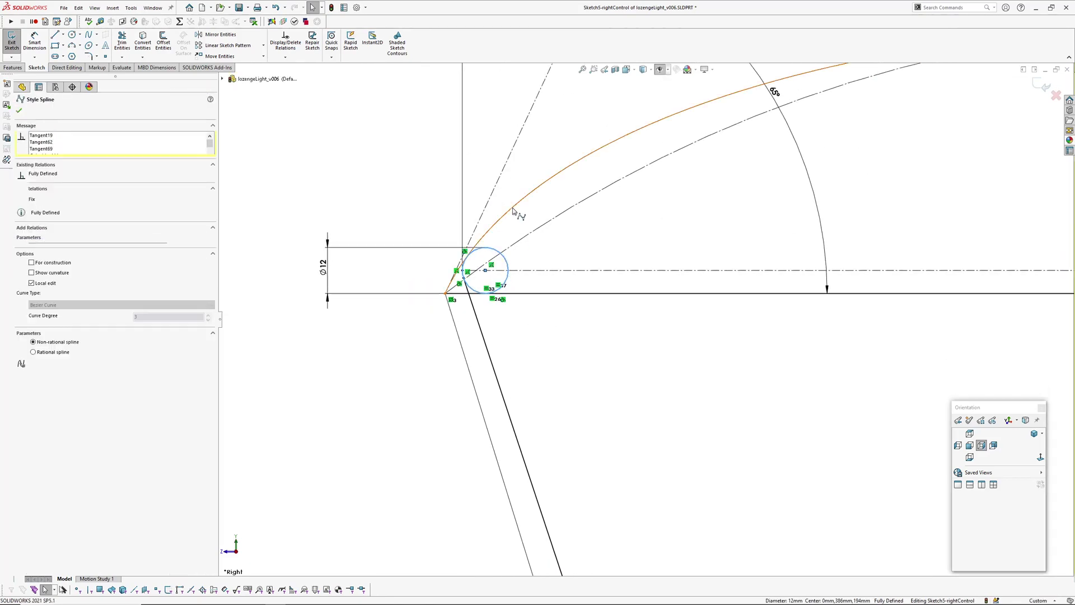
# Step: Inspect the tapered side line's relations and how it meets the 12 mm circle at the dome's edge
pyautogui.scroll(3, 613, 384)
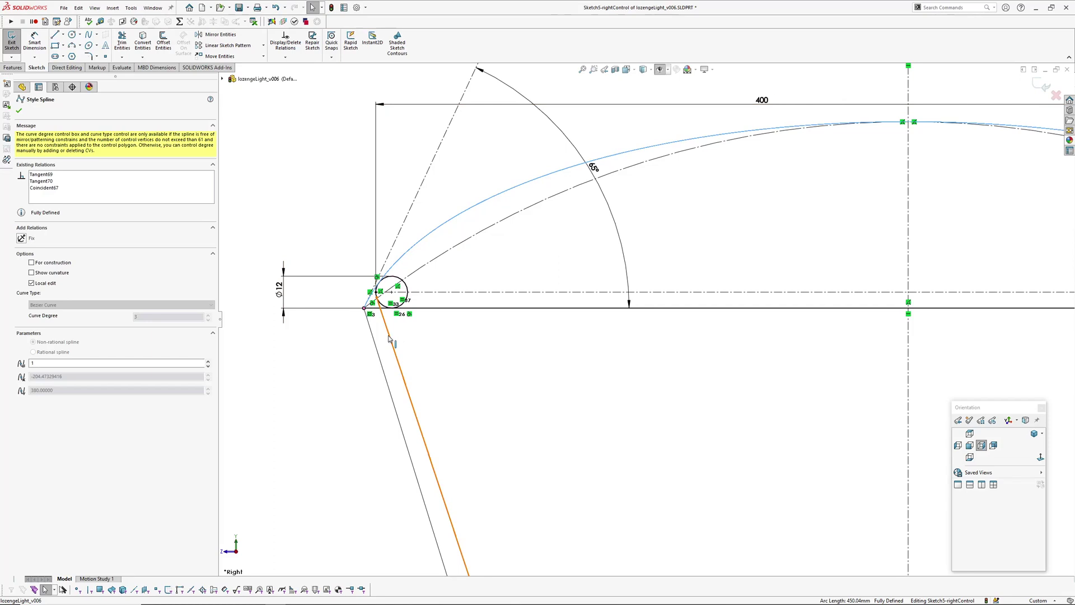
pyautogui.click(396, 345)
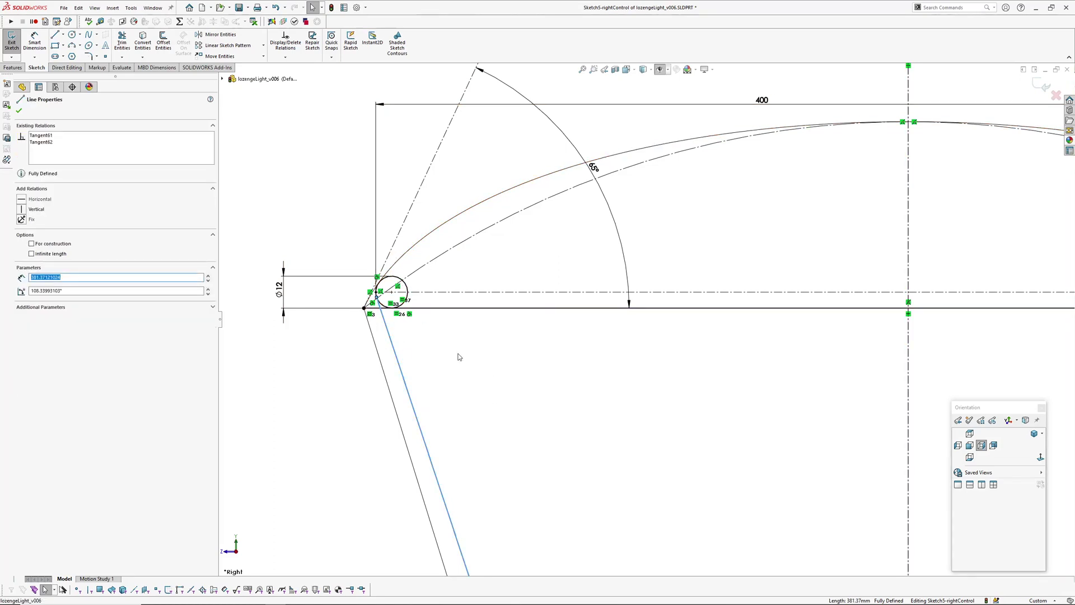
pyautogui.scroll(-2, 397, 296)
pyautogui.scroll(1, 542, 421)
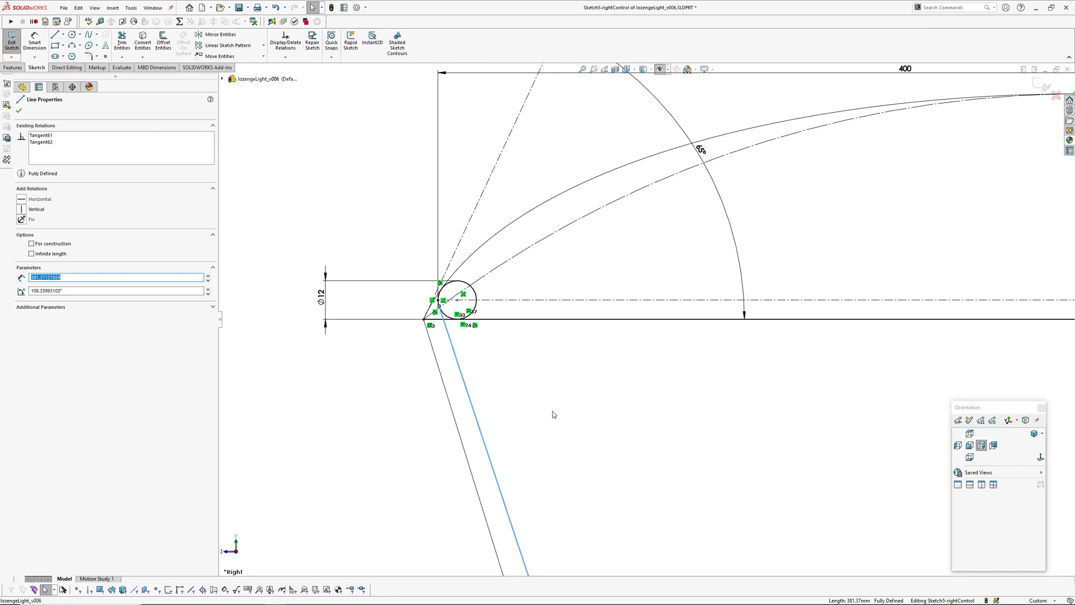
pyautogui.scroll(1, 597, 404)
pyautogui.keyDown('ctrl'); pyautogui.moveTo(599, 403); pyautogui.dragTo(552, 364, button='middle'); pyautogui.keyUp('ctrl')
pyautogui.scroll(-2, 554, 364)
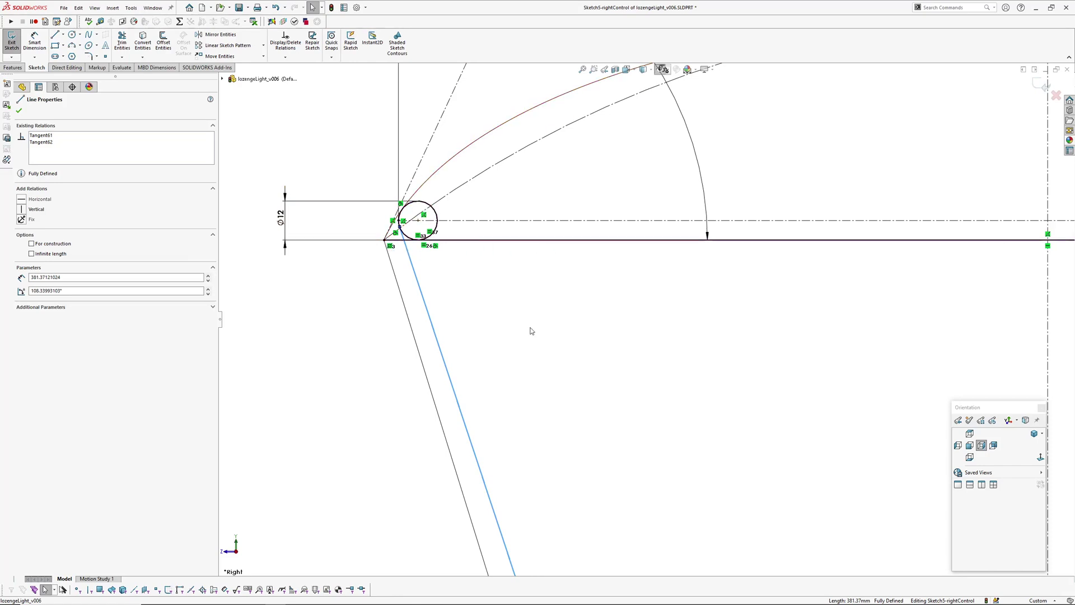
# Step: Examine the lower circles and curved base with the 160 mm dimension, and exit Sketch5-rightControl
pyautogui.scroll(3, 535, 390)
pyautogui.keyDown('ctrl'); pyautogui.moveTo(535, 391); pyautogui.dragTo(457, 245, button='middle'); pyautogui.keyUp('ctrl')
pyautogui.scroll(3, 478, 362)
pyautogui.keyDown('ctrl'); pyautogui.moveTo(478, 362); pyautogui.dragTo(495, 223, button='middle'); pyautogui.keyUp('ctrl')
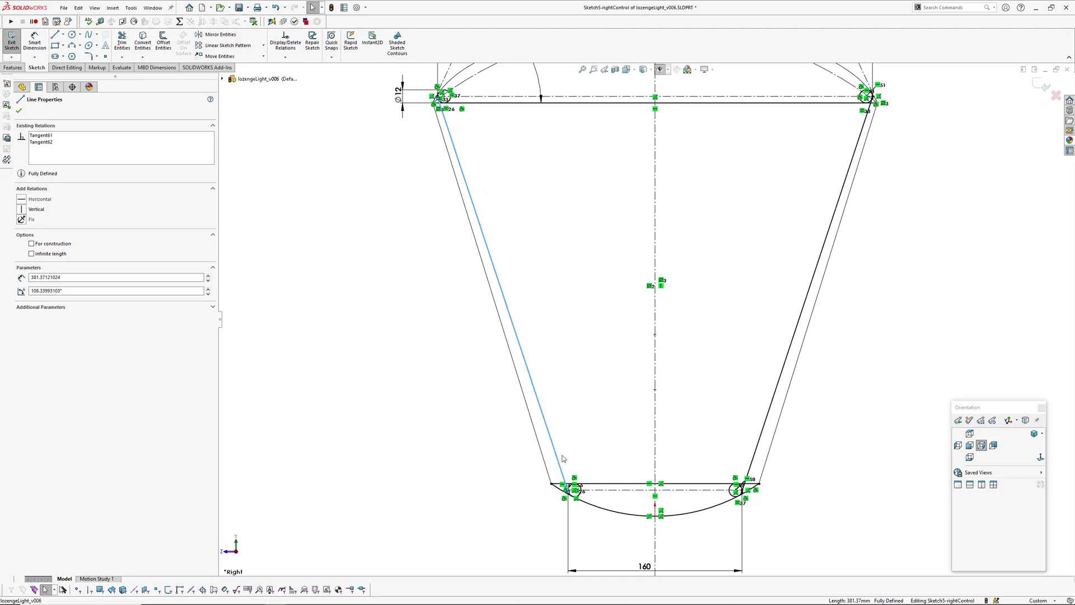
pyautogui.keyDown('ctrl'); pyautogui.moveTo(578, 378); pyautogui.dragTo(571, 454, button='middle'); pyautogui.keyUp('ctrl')
pyautogui.hotkey('ctrl', 'b')
# Step: Roll forward past Sketch6-outerSpline and examine its end arc and the style spline blending into the straight upper edge
pyautogui.scroll(3, 551, 391)
pyautogui.moveTo(524, 306)
pyautogui.mouseDown(button='middle')
pyautogui.moveTo(616, 312)
pyautogui.moveTo(627, 317)
pyautogui.moveTo(620, 329)
pyautogui.mouseUp(button='middle')
pyautogui.scroll(3, 627, 318)
pyautogui.press('p')
pyautogui.moveTo(696, 321); pyautogui.dragTo(739, 300, button='middle')
pyautogui.scroll(-6, 742, 294)
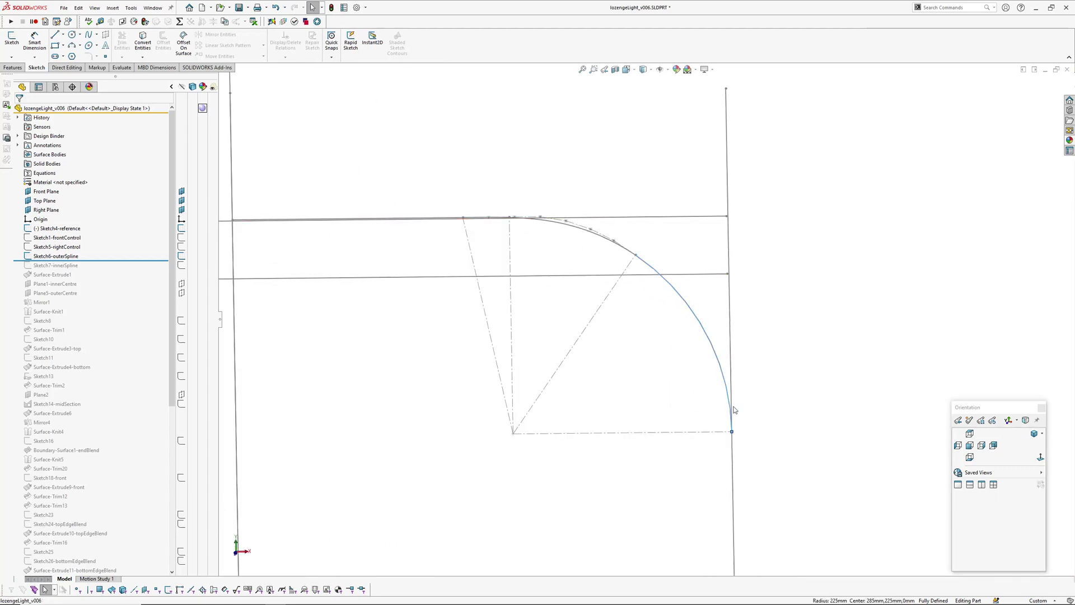
pyautogui.click(574, 230)
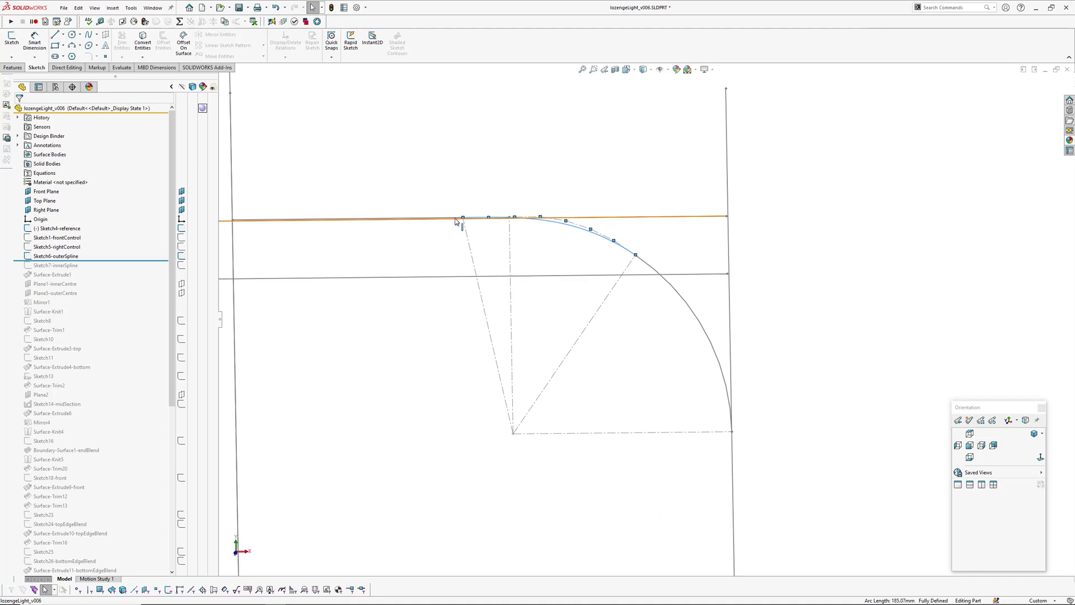
pyautogui.keyDown('ctrl'); pyautogui.moveTo(401, 301); pyautogui.dragTo(469, 282, button='middle'); pyautogui.keyUp('ctrl')
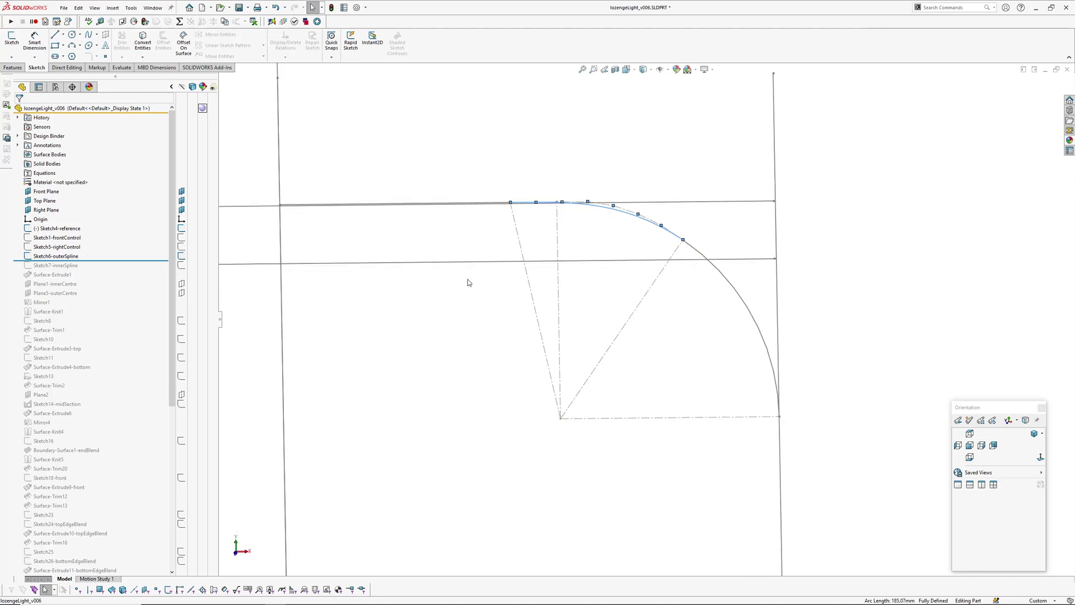
pyautogui.click(401, 364)
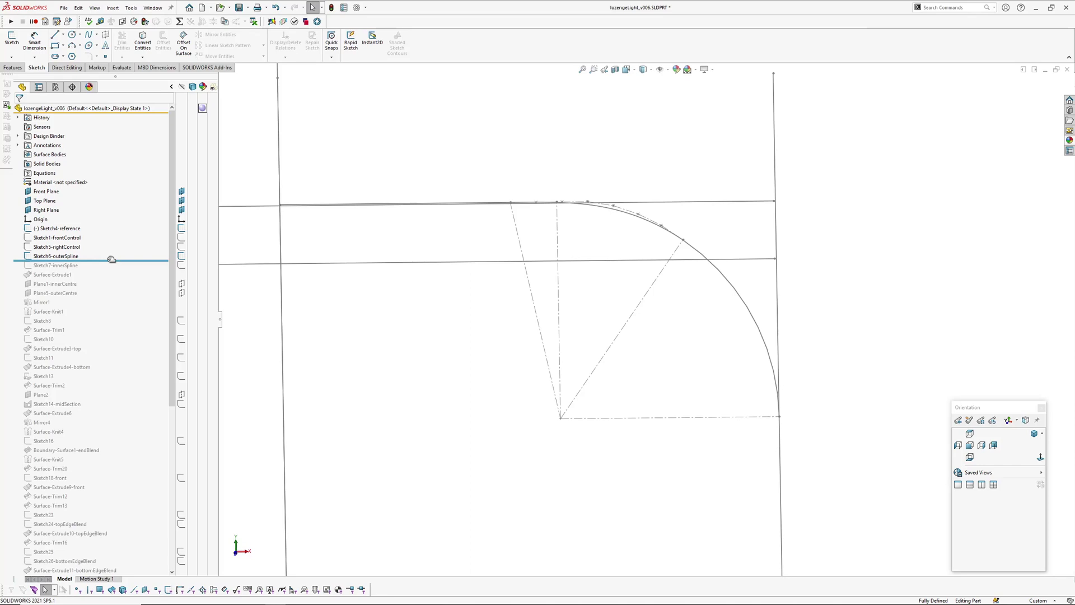
# Step: Roll forward past Sketch7-innerSpline and compare the inner and outer splines in the front view
pyautogui.moveTo(99, 269); pyautogui.dragTo(99, 270)
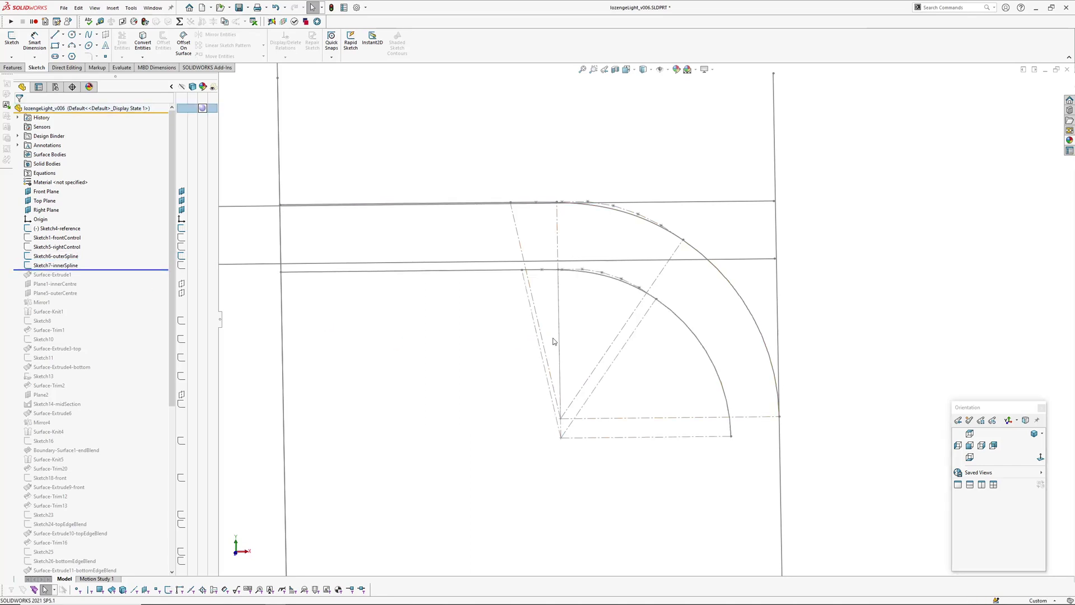
pyautogui.click(970, 445)
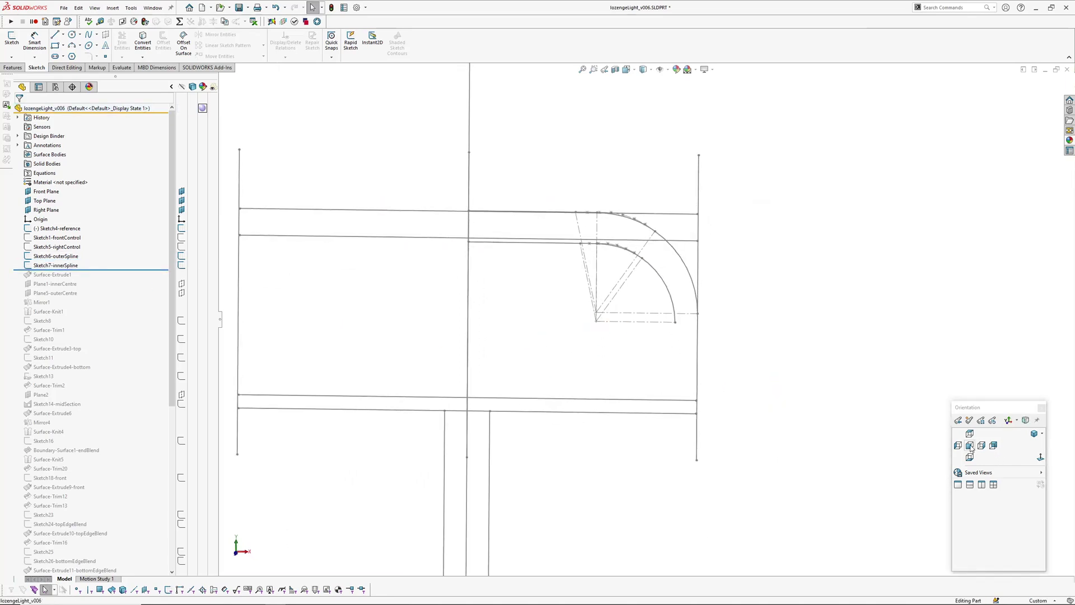
pyautogui.click(62, 265)
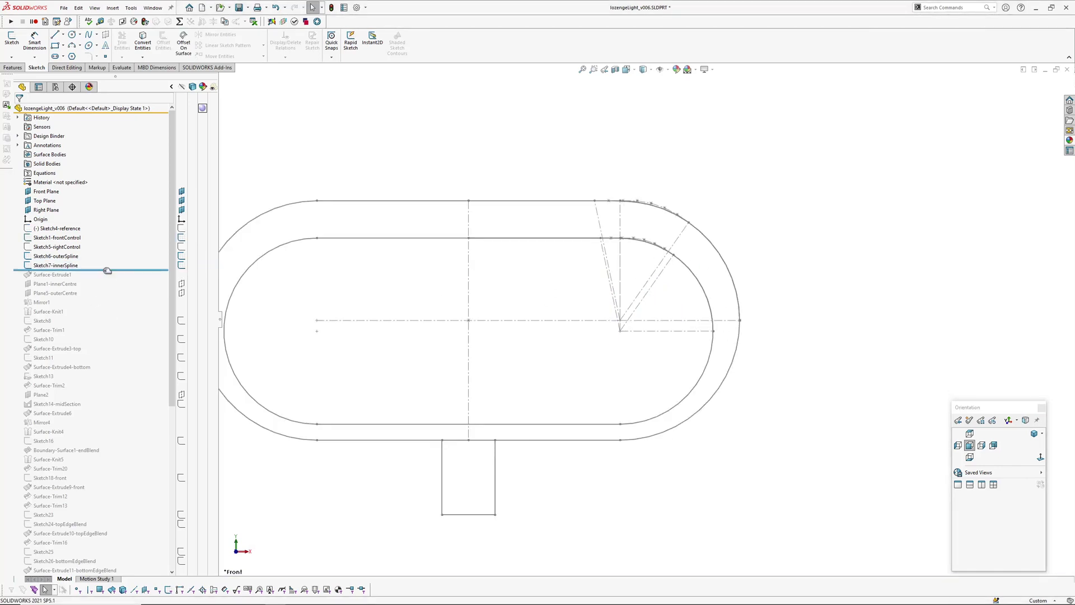
# Step: Roll forward through Surface-Extrude1, the inner and outer centre planes and Mirror1, and inspect the resulting surfaces from an oblique angle
pyautogui.moveTo(107, 270); pyautogui.dragTo(107, 279)
pyautogui.scroll(3, 660, 322)
pyautogui.moveTo(660, 321); pyautogui.dragTo(615, 338, button='middle')
pyautogui.scroll(-2, 516, 291)
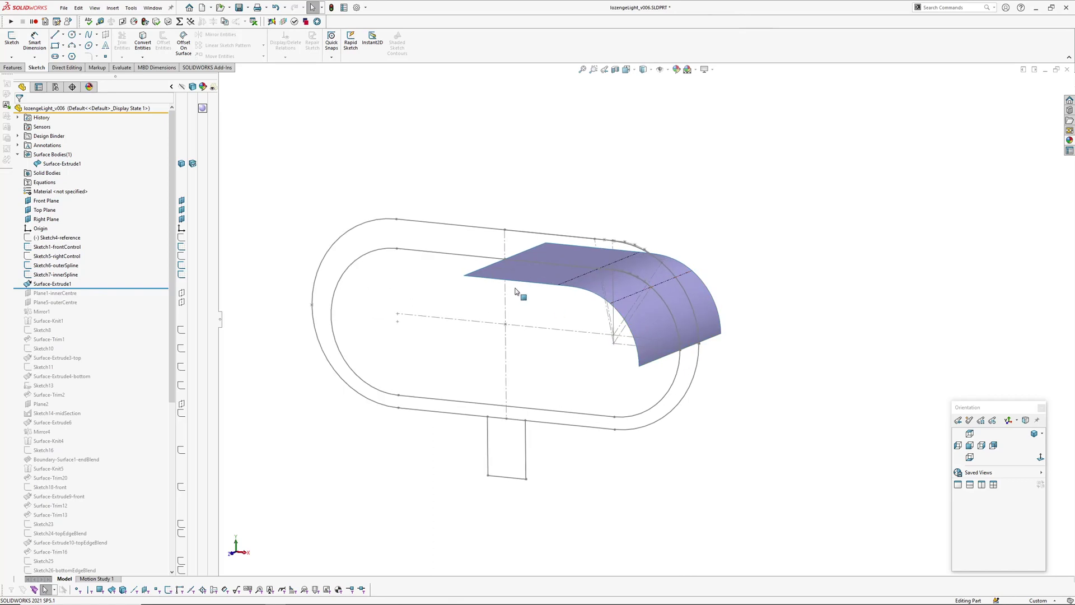
pyautogui.moveTo(95, 288); pyautogui.dragTo(95, 316)
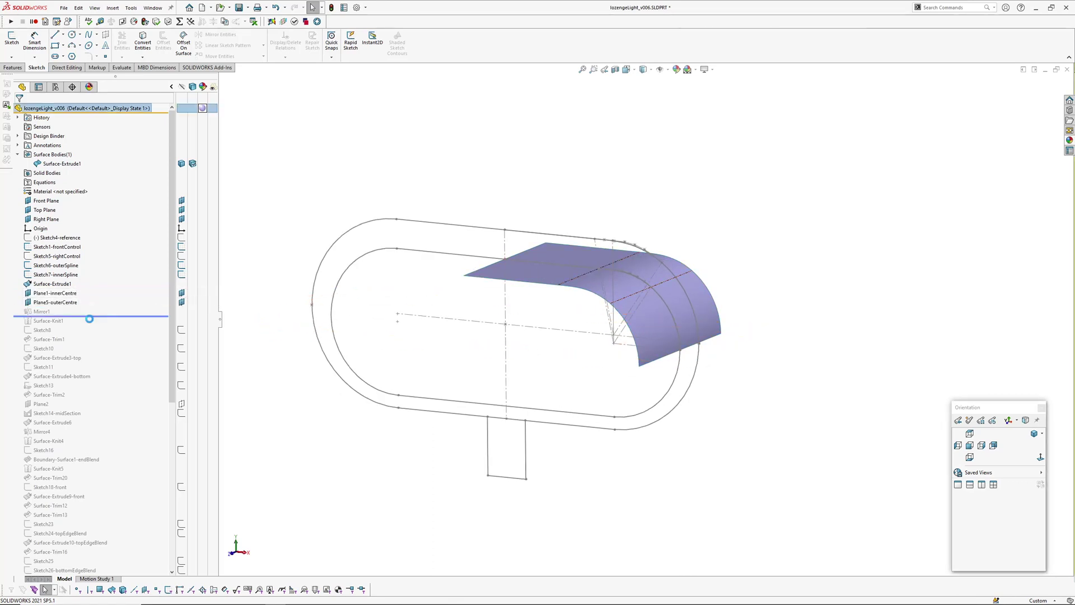
pyautogui.moveTo(669, 363); pyautogui.dragTo(653, 365, button='middle')
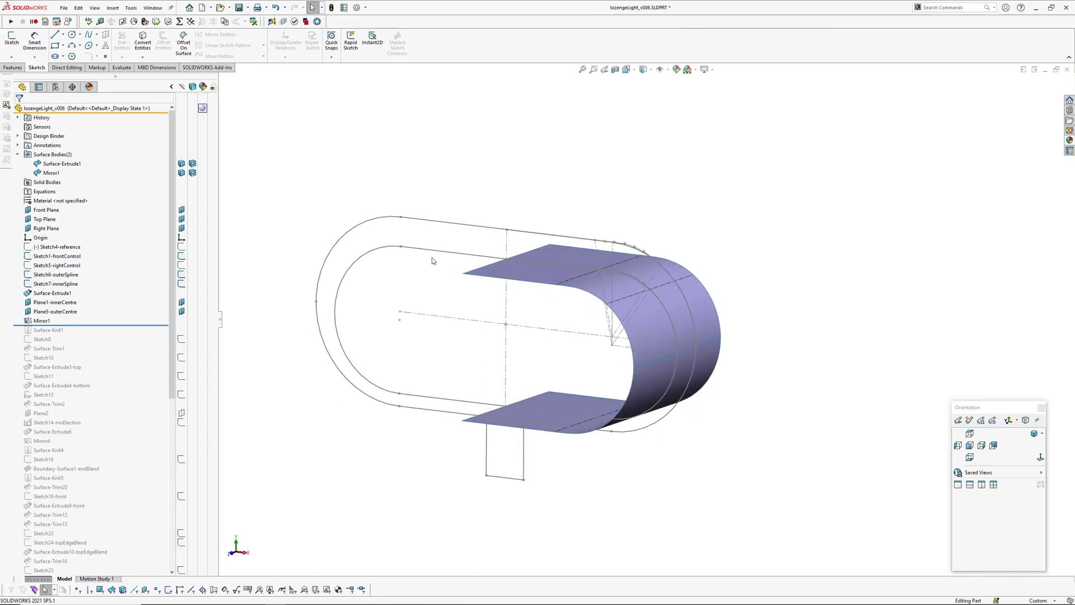
# Step: Roll forward through Surface-Knit1, Sketch8 and Surface-Trim1, and inspect the trimmed surface from the side
pyautogui.moveTo(80, 325); pyautogui.dragTo(80, 334)
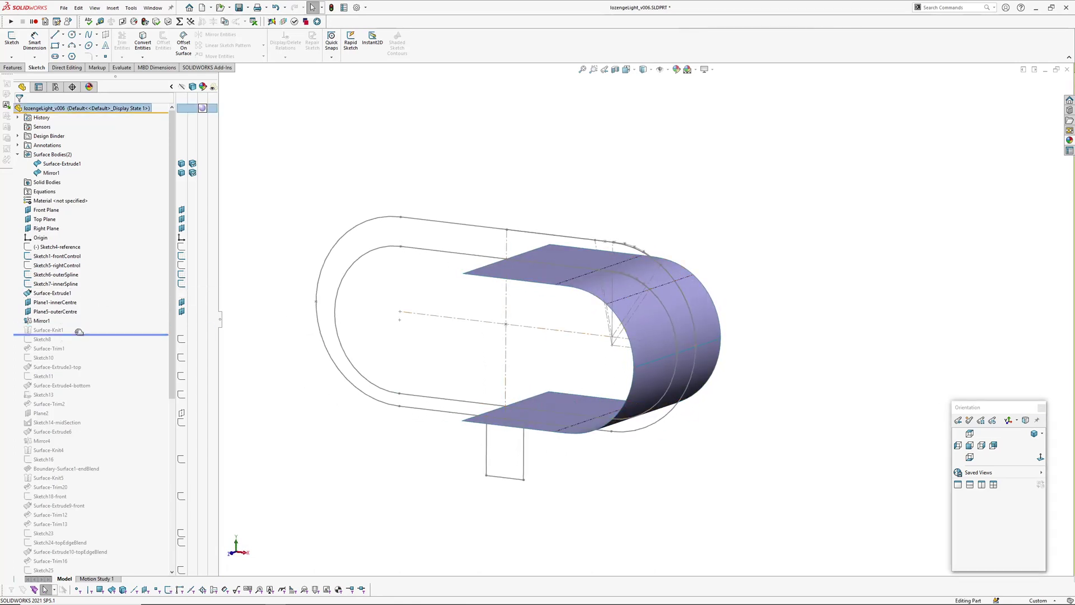
pyautogui.keyDown('ctrl'); pyautogui.moveTo(641, 331); pyautogui.dragTo(646, 297, button='middle'); pyautogui.keyUp('ctrl')
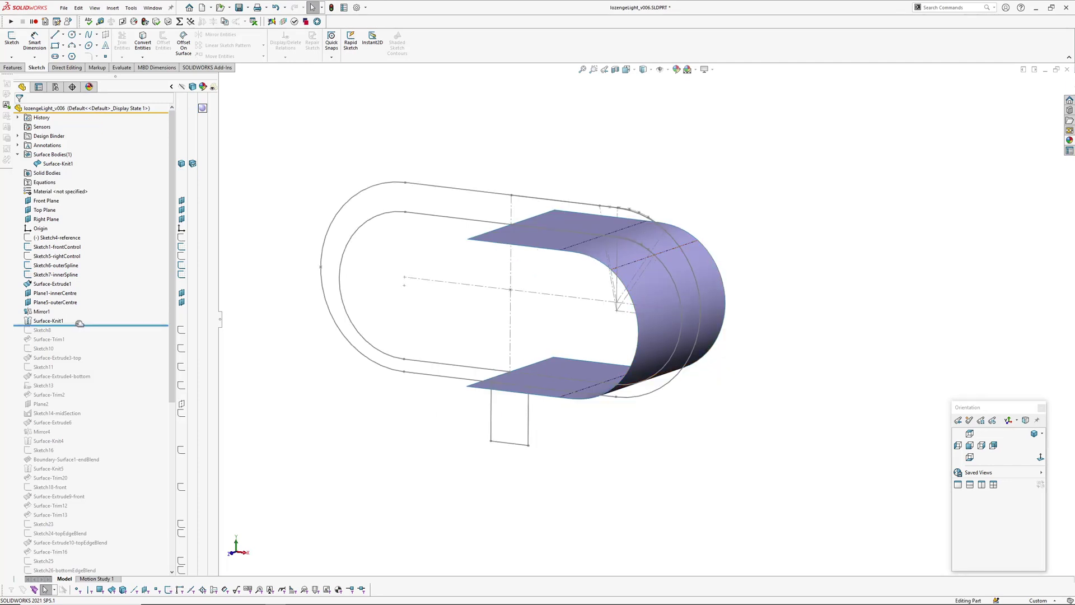
pyautogui.moveTo(80, 324); pyautogui.dragTo(82, 339)
pyautogui.moveTo(661, 306); pyautogui.dragTo(418, 278, button='middle')
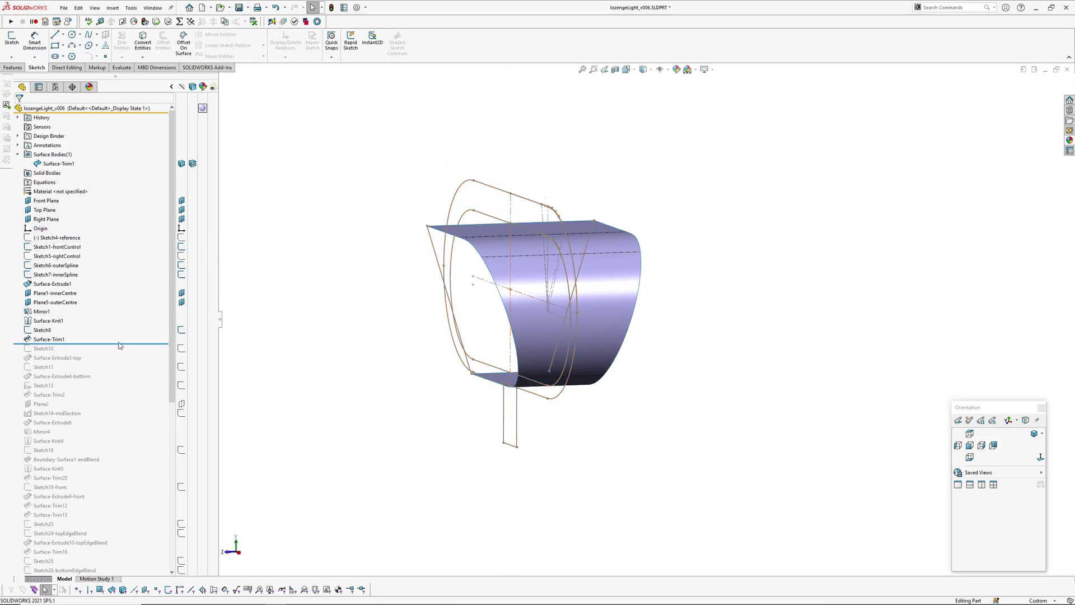
# Step: Roll forward past Sketch10 and Surface-Extrude3-top, and identify the new top surface from several angles
pyautogui.moveTo(100, 344); pyautogui.dragTo(101, 362)
pyautogui.moveTo(457, 298); pyautogui.dragTo(498, 327, button='middle')
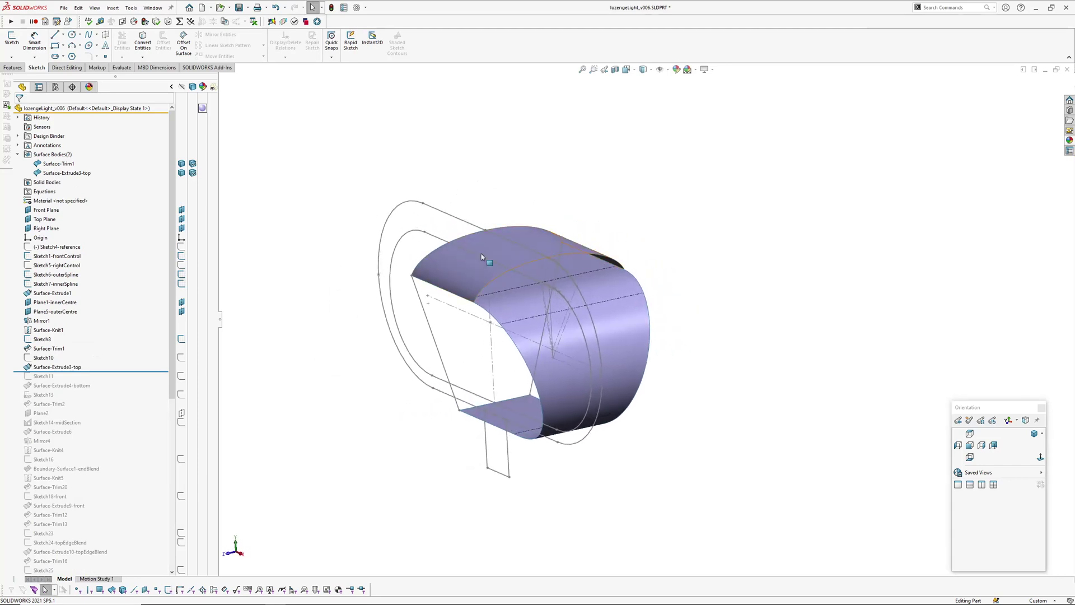
pyautogui.click(500, 254)
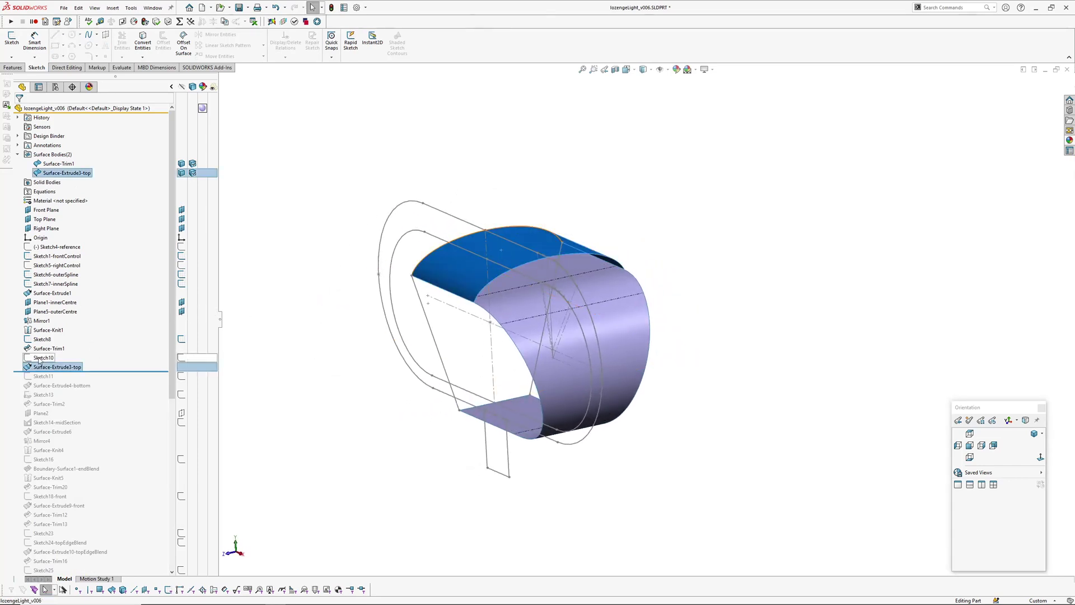
pyautogui.click(268, 347)
pyautogui.moveTo(477, 326); pyautogui.dragTo(588, 311, button='middle')
# Step: Roll forward through Surface-Extrude4-bottom and Surface-Trim2, inspecting the bottom surface at an angle and the trimmed surfaces in the front view
pyautogui.click(122, 372)
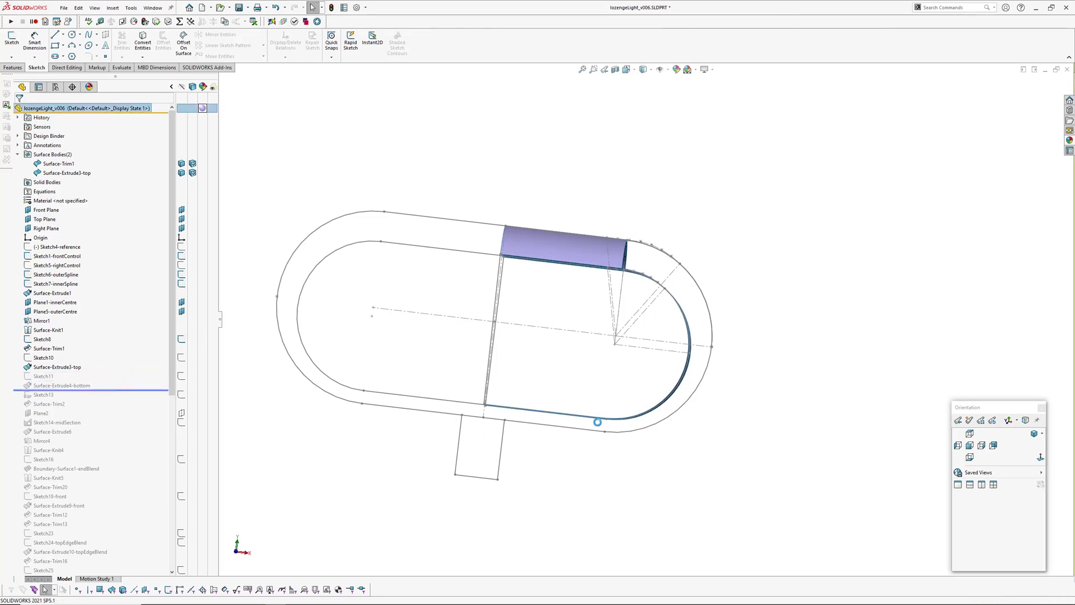
pyautogui.scroll(-1, 557, 413)
pyautogui.moveTo(557, 413); pyautogui.dragTo(565, 440, button='middle')
pyautogui.click(551, 401)
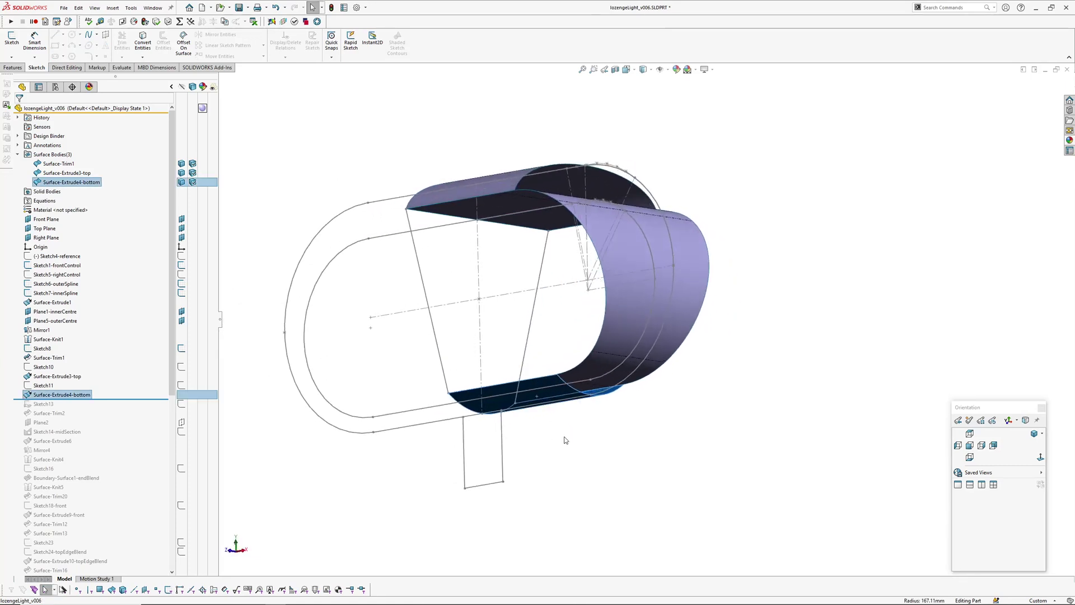
pyautogui.click(565, 440)
pyautogui.moveTo(114, 398); pyautogui.dragTo(115, 412)
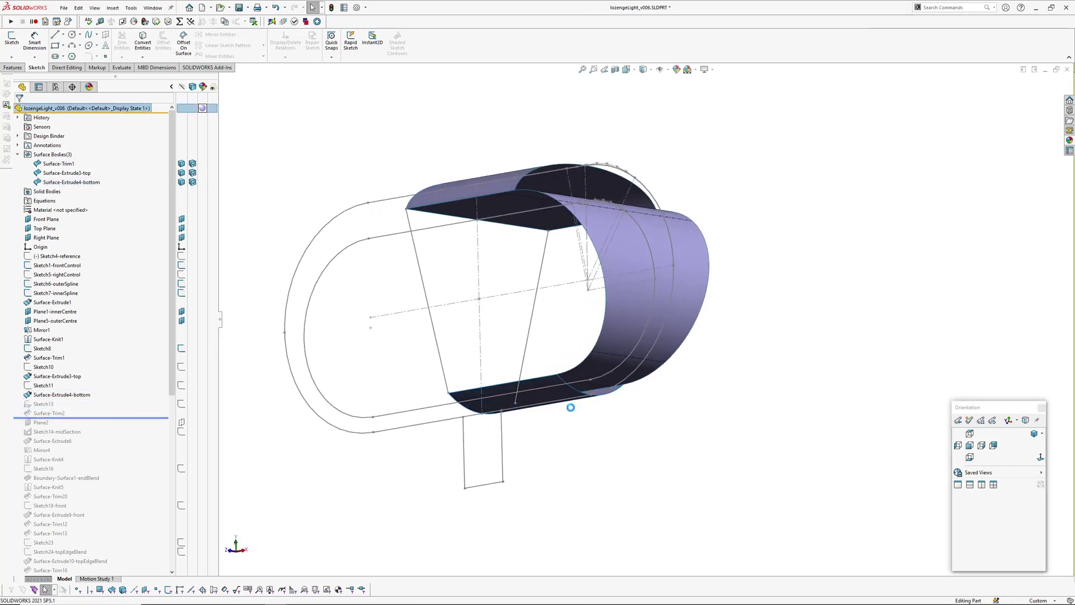
pyautogui.hotkey('ctrl', '1')
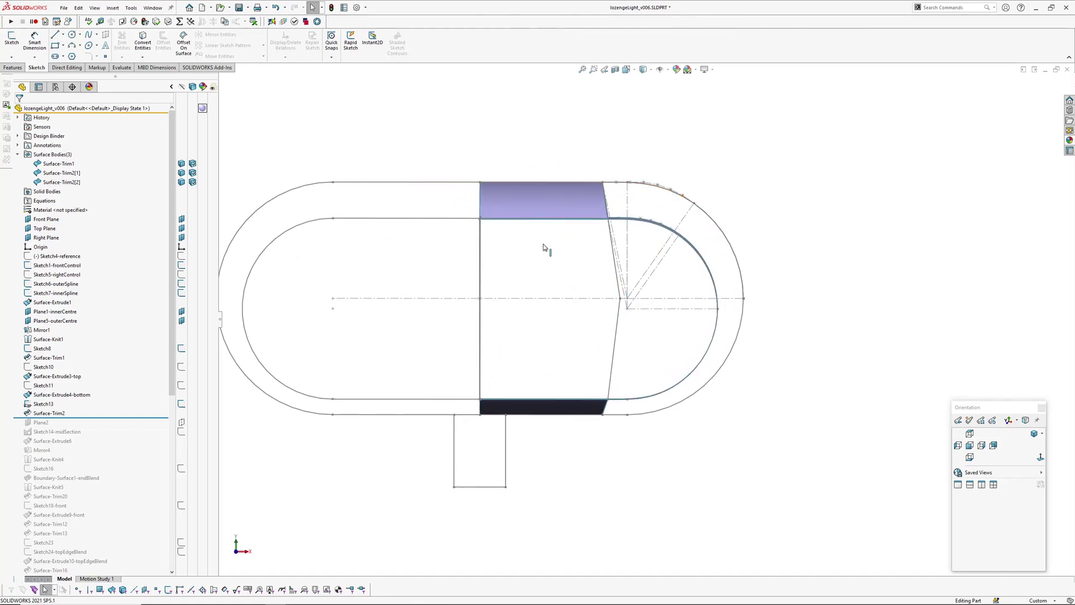
# Step: Roll forward past Plane2 and Sketch14-midSection, and inspect the section curve and bottom edge at the rounded end
pyautogui.moveTo(122, 418); pyautogui.dragTo(119, 433)
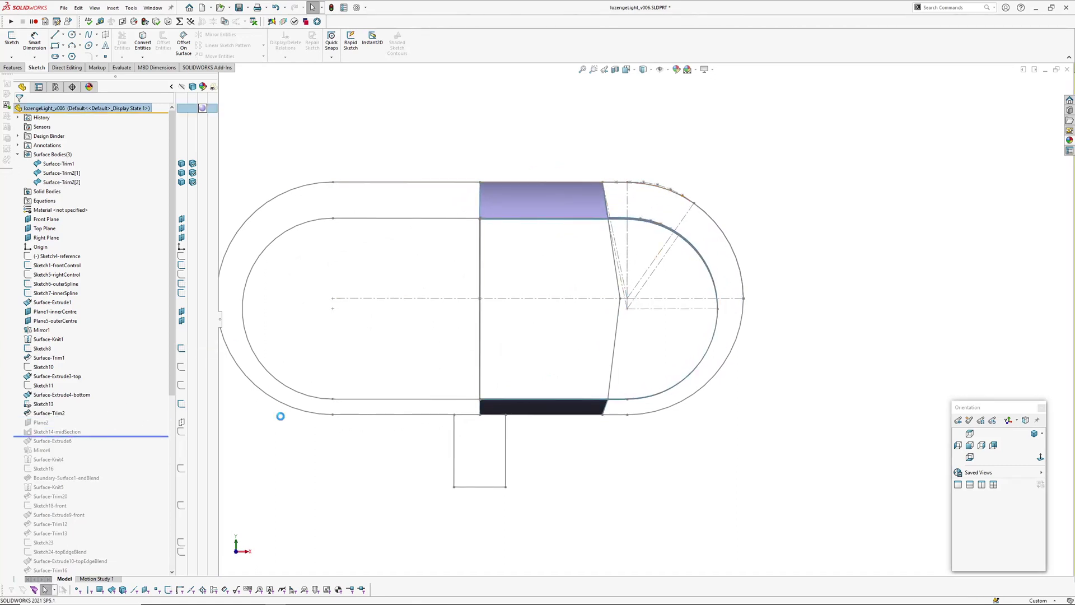
pyautogui.scroll(-4, 711, 295)
pyautogui.moveTo(711, 297); pyautogui.dragTo(662, 281, button='middle')
pyautogui.moveTo(458, 223); pyautogui.dragTo(611, 260, button='middle')
pyautogui.scroll(-3, 560, 374)
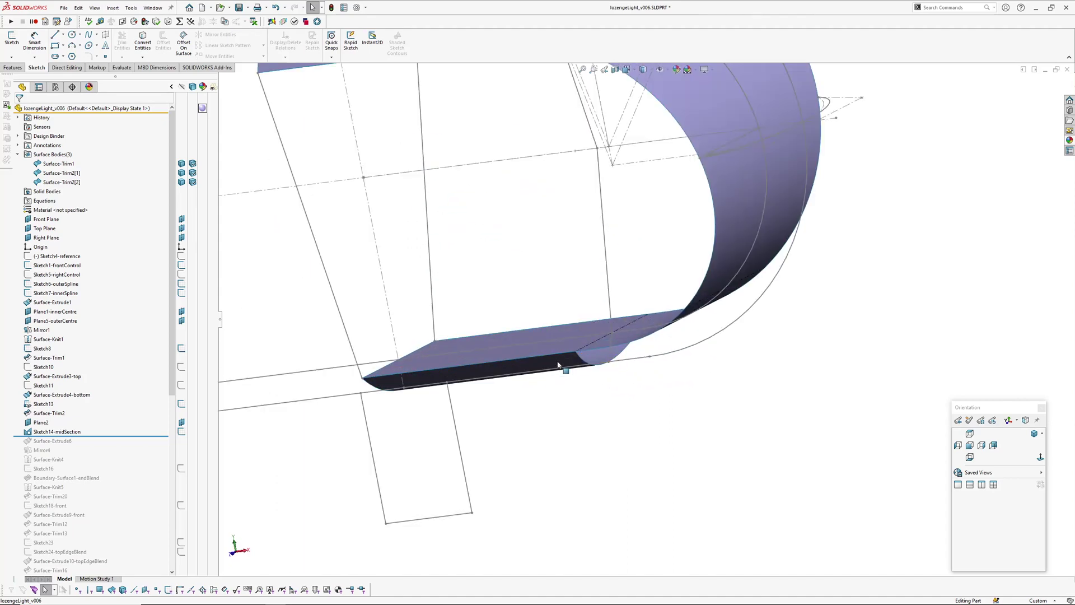
pyautogui.click(597, 358)
pyautogui.keyDown('ctrl'); pyautogui.moveTo(644, 357); pyautogui.dragTo(563, 389, button='middle'); pyautogui.keyUp('ctrl')
pyautogui.scroll(3, 622, 336)
pyautogui.moveTo(644, 313); pyautogui.dragTo(682, 339, button='middle')
pyautogui.scroll(-4, 705, 355)
pyautogui.click(675, 323)
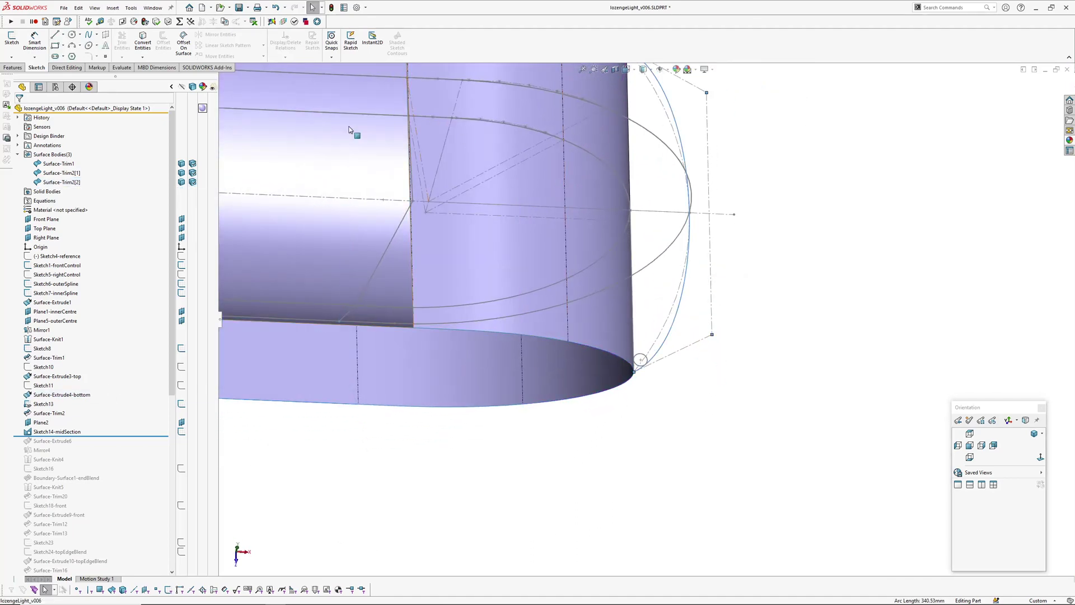
# Step: Highlight the top surface and Sketch14-midSection, and examine the sketch's end curve with its angle and small circle dimensions
pyautogui.click(354, 162)
pyautogui.moveTo(556, 305); pyautogui.dragTo(600, 265, button='middle')
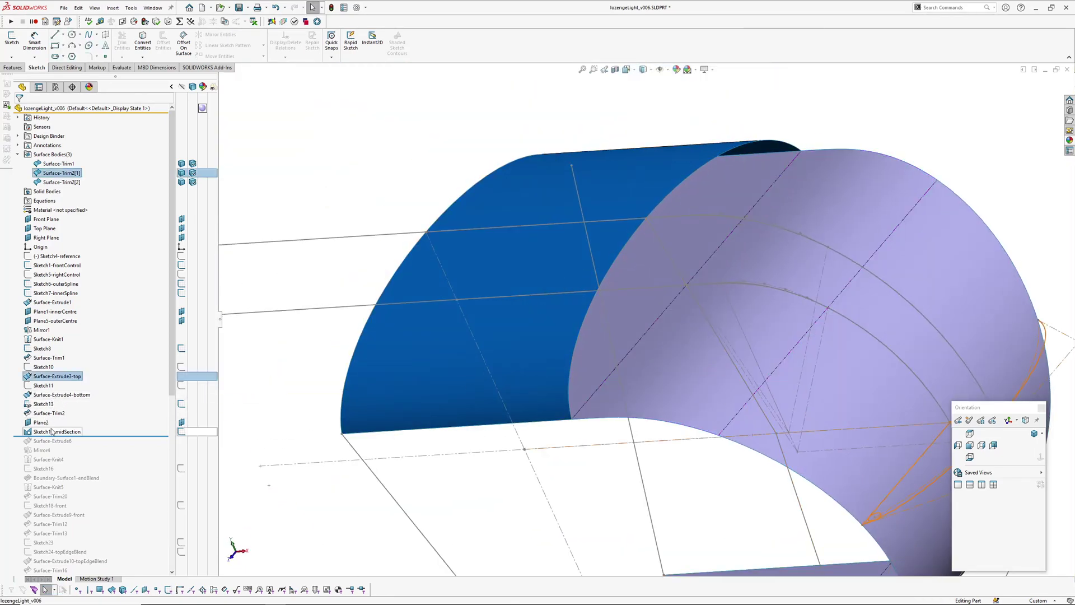
pyautogui.click(410, 424)
pyautogui.moveTo(409, 425)
pyautogui.mouseDown(button='middle')
pyautogui.moveTo(679, 300)
pyautogui.moveTo(871, 403)
pyautogui.mouseUp(button='middle')
pyautogui.scroll(-3, 672, 289)
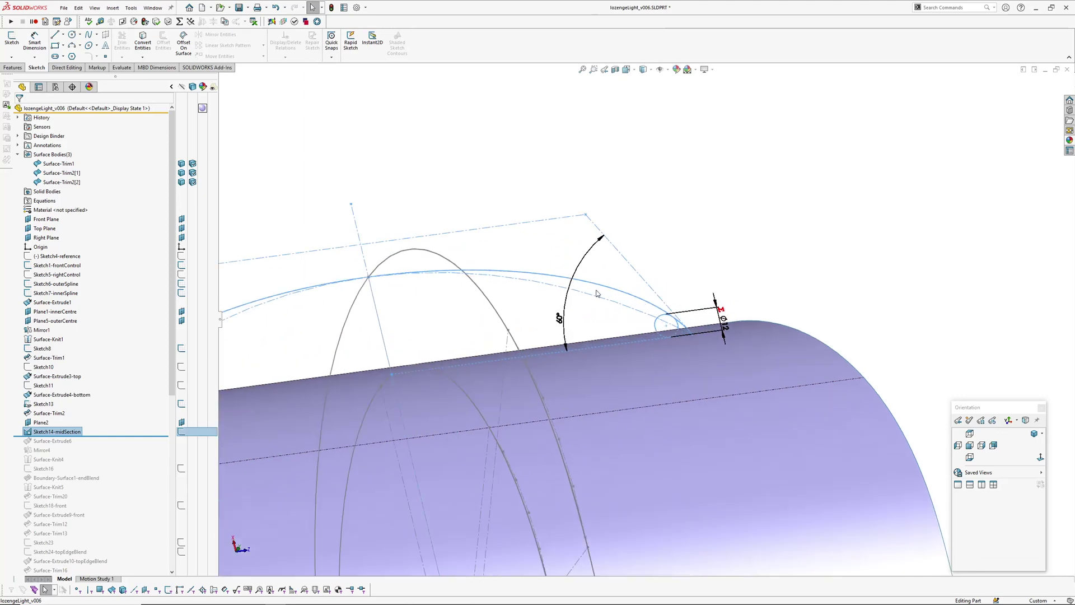
pyautogui.moveTo(597, 293); pyautogui.dragTo(583, 339, button='middle')
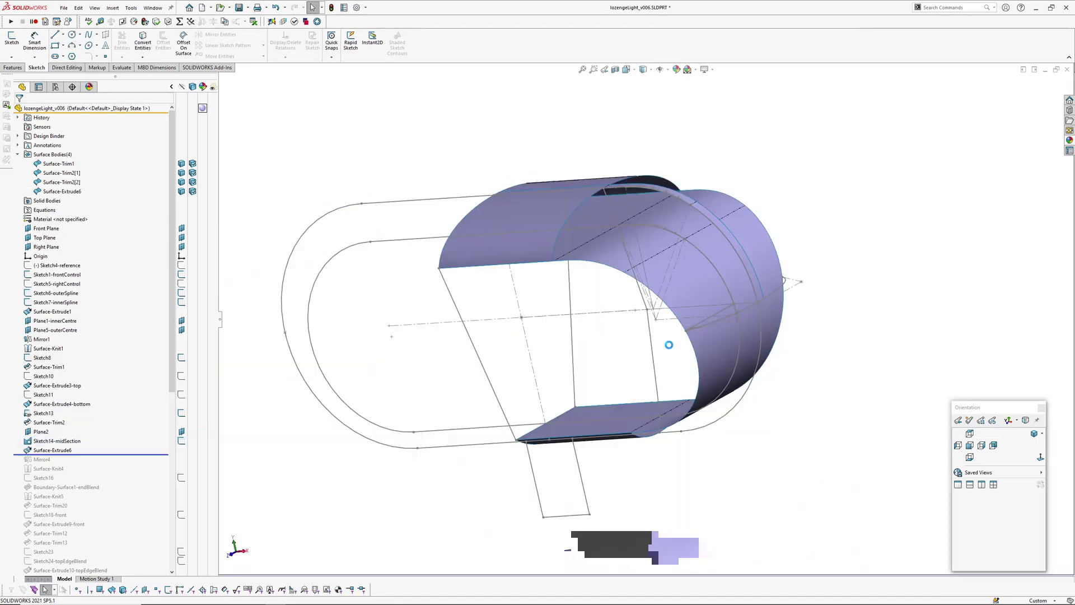
# Step: Roll forward past Surface-Extrude6 and compare the thin construction surface with the inner and outer splines around the rounded end
pyautogui.moveTo(667, 344); pyautogui.dragTo(668, 284, button='middle')
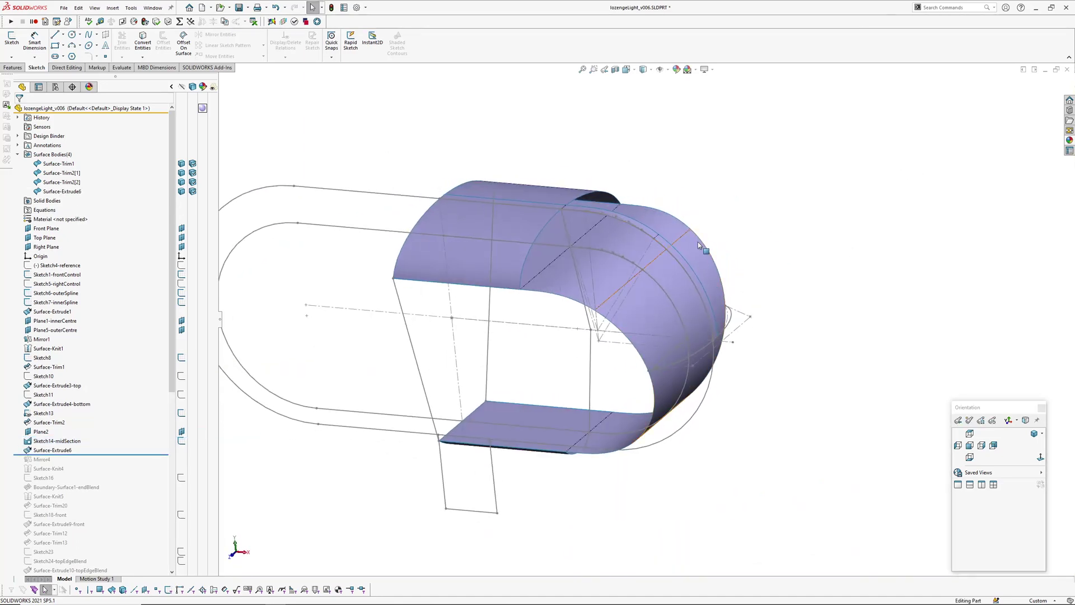
pyautogui.scroll(-3, 698, 242)
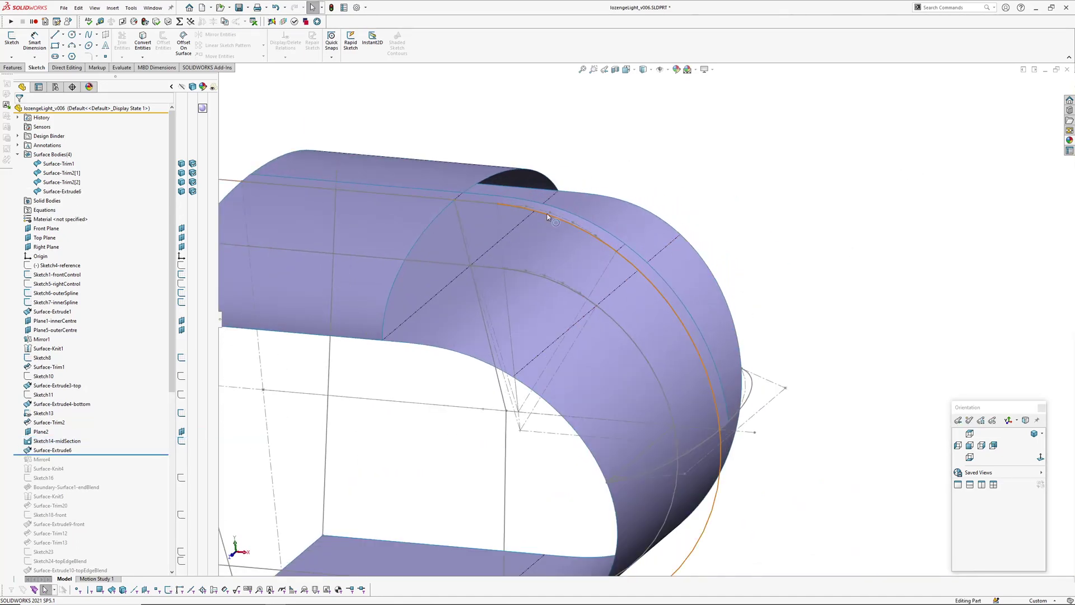
pyautogui.scroll(3, 650, 303)
pyautogui.moveTo(650, 303); pyautogui.dragTo(559, 218, button='middle')
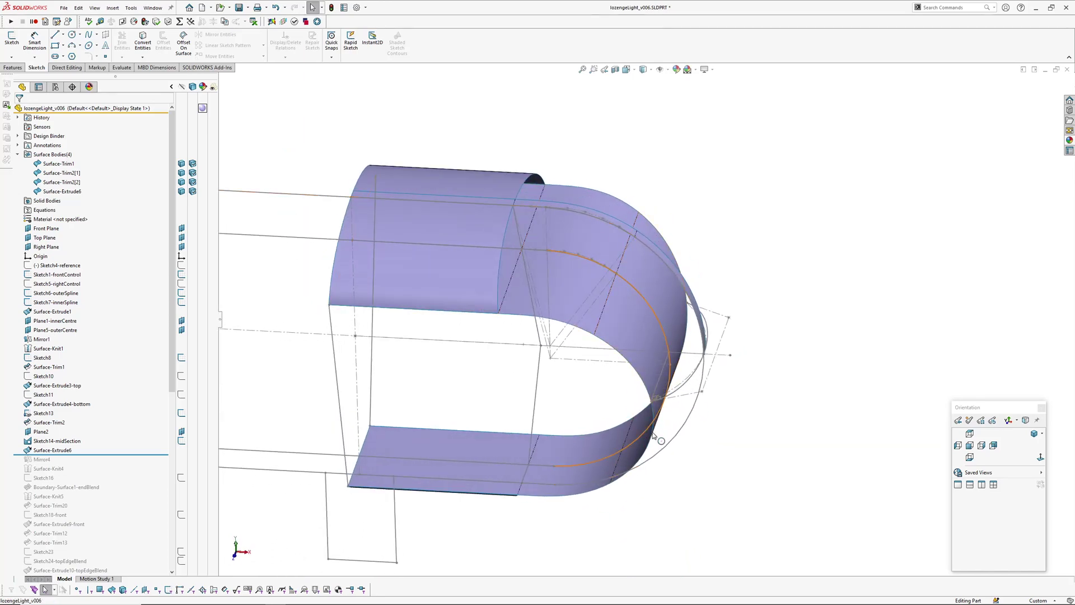
pyautogui.moveTo(653, 436); pyautogui.dragTo(700, 292, button='middle')
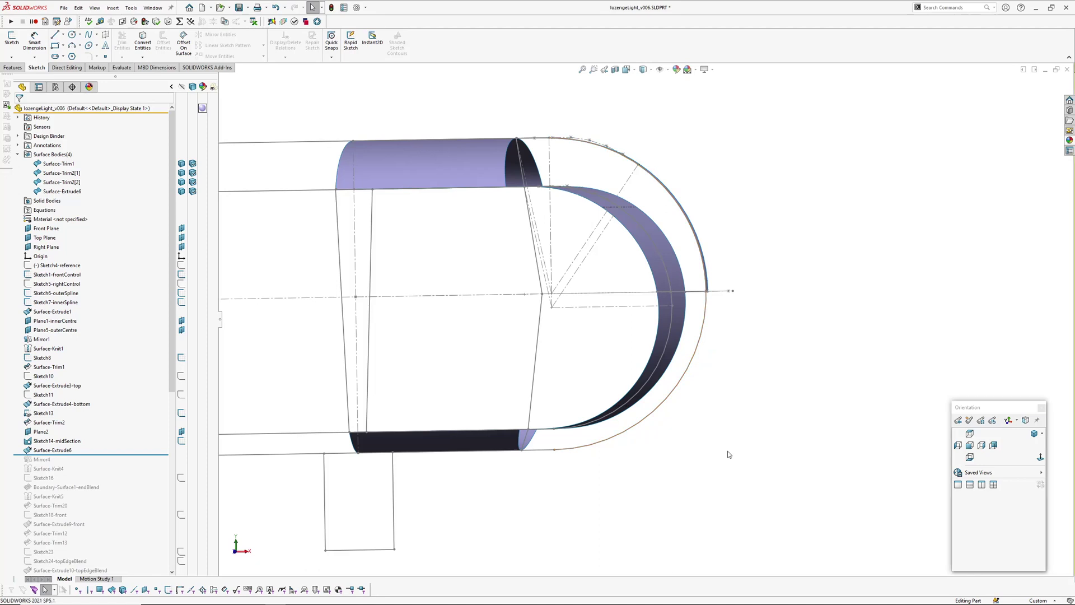
# Step: Roll forward through Mirror4, Surface-Knit4, Sketch16 and Boundary-Surface1-endBlend, and inspect the end blend surface from several angles
pyautogui.moveTo(99, 454); pyautogui.dragTo(115, 488)
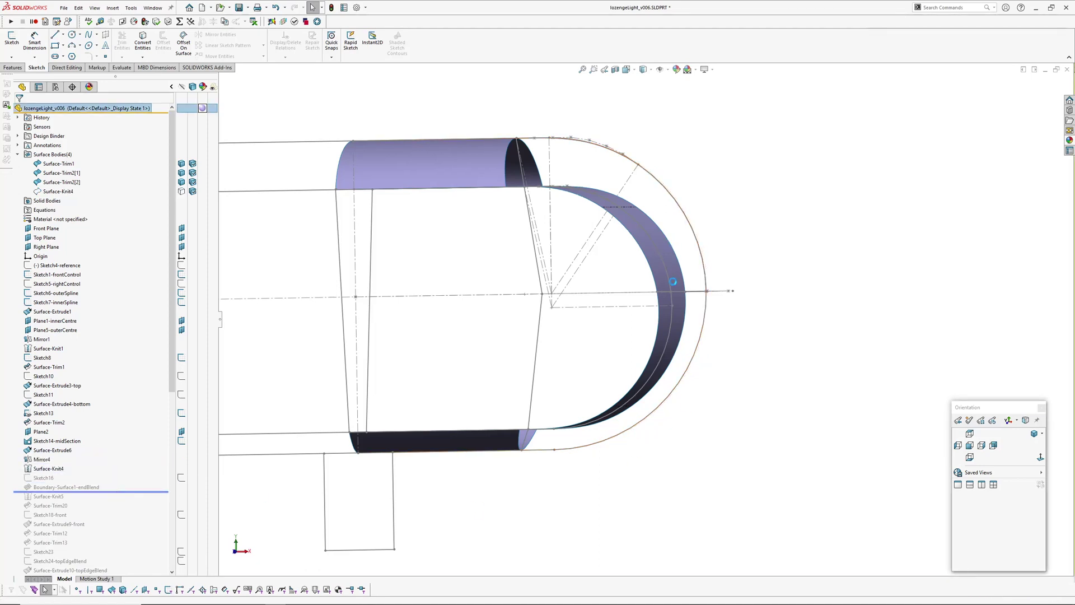
pyautogui.moveTo(673, 281); pyautogui.dragTo(650, 299, button='middle')
pyautogui.moveTo(731, 378); pyautogui.dragTo(746, 289, button='middle')
pyautogui.moveTo(801, 313); pyautogui.dragTo(529, 291, button='middle')
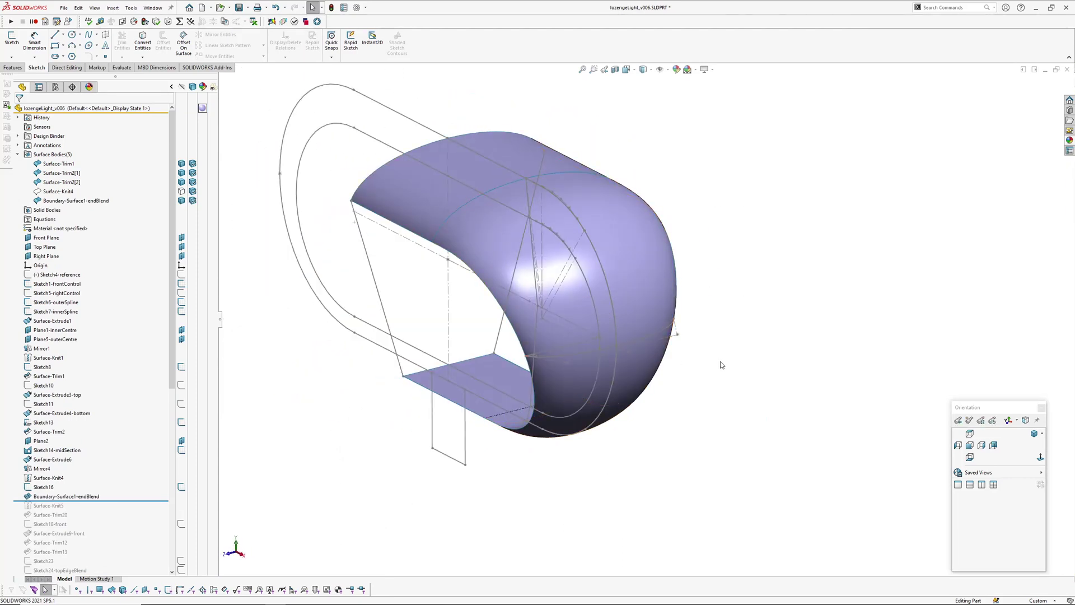
pyautogui.click(585, 315)
pyautogui.keyDown('ctrl'); pyautogui.moveTo(585, 315); pyautogui.dragTo(599, 332, button='middle'); pyautogui.keyUp('ctrl')
pyautogui.click(794, 346)
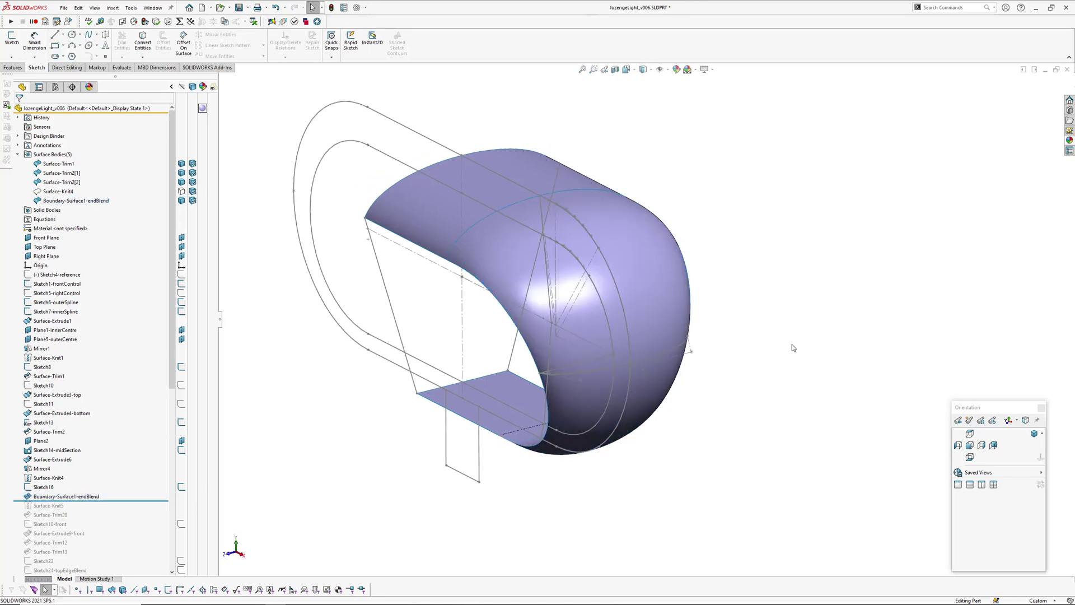
# Step: Hide the sketches in the view and check the blend with the curvature display, turning the display off again
pyautogui.press('h')
pyautogui.moveTo(674, 309)
pyautogui.mouseDown(button='middle')
pyautogui.moveTo(666, 320)
pyautogui.moveTo(681, 316)
pyautogui.mouseUp(button='middle')
pyautogui.press('c')
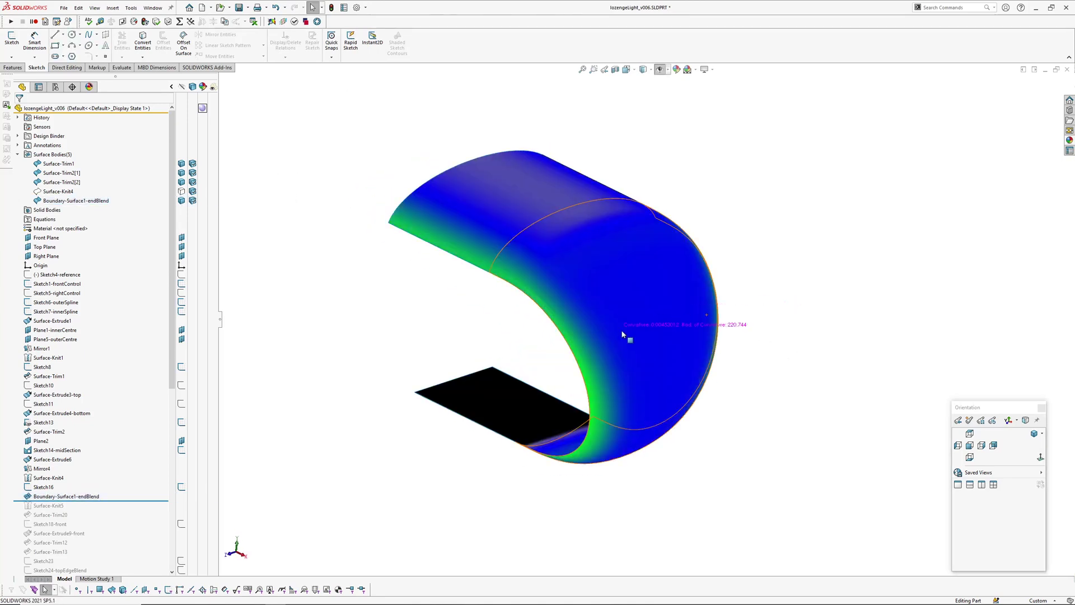
pyautogui.moveTo(623, 336); pyautogui.dragTo(722, 320, button='middle')
pyautogui.press('c')
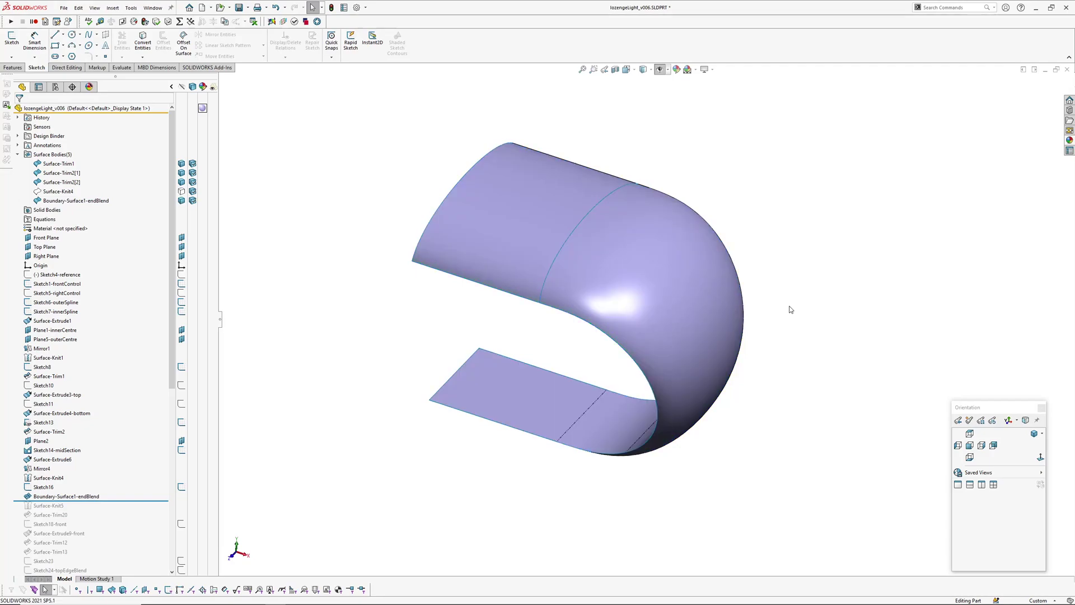
# Step: Check the end blend's continuity with the top and bottom surfaces using zebra stripes while rotating the model
pyautogui.press('z')
pyautogui.moveTo(704, 303); pyautogui.dragTo(802, 243, button='middle')
pyautogui.press('Return')
pyautogui.scroll(-2, 562, 191)
pyautogui.moveTo(562, 191); pyautogui.dragTo(664, 319, button='middle')
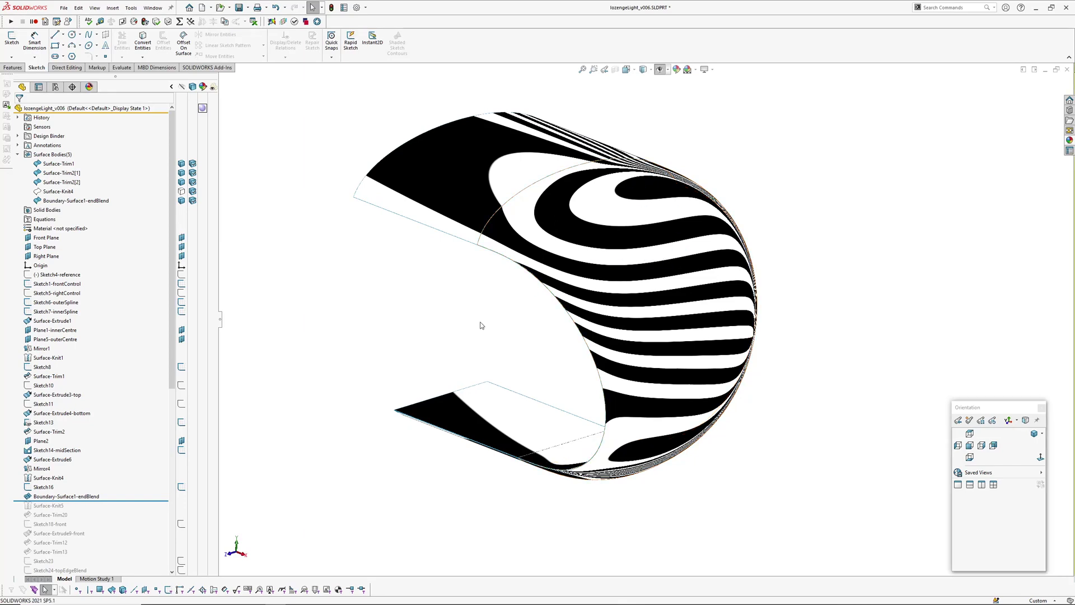
pyautogui.moveTo(480, 324)
pyautogui.mouseDown(button='middle')
pyautogui.moveTo(583, 240)
pyautogui.moveTo(499, 324)
pyautogui.moveTo(782, 320)
pyautogui.moveTo(686, 291)
pyautogui.moveTo(695, 311)
pyautogui.mouseUp(button='middle')
# Step: Roll forward through Surface-Knit5, Surface-Trim20 and Sketch18-front, and inspect the trimmed shell and its boundary blend face
pyautogui.scroll(-3, 129, 435)
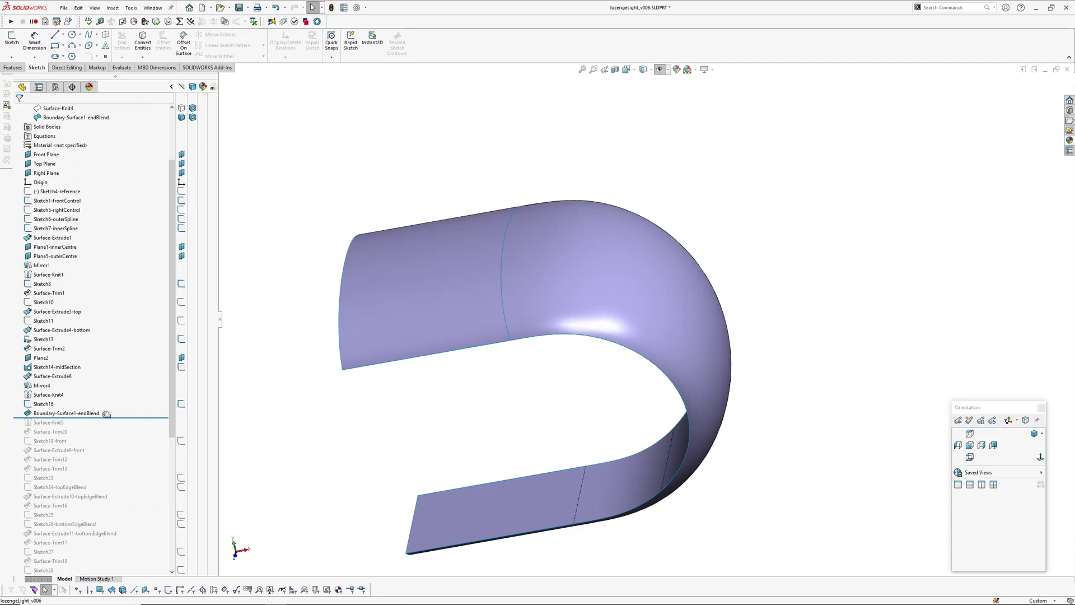
pyautogui.moveTo(119, 417); pyautogui.dragTo(123, 445)
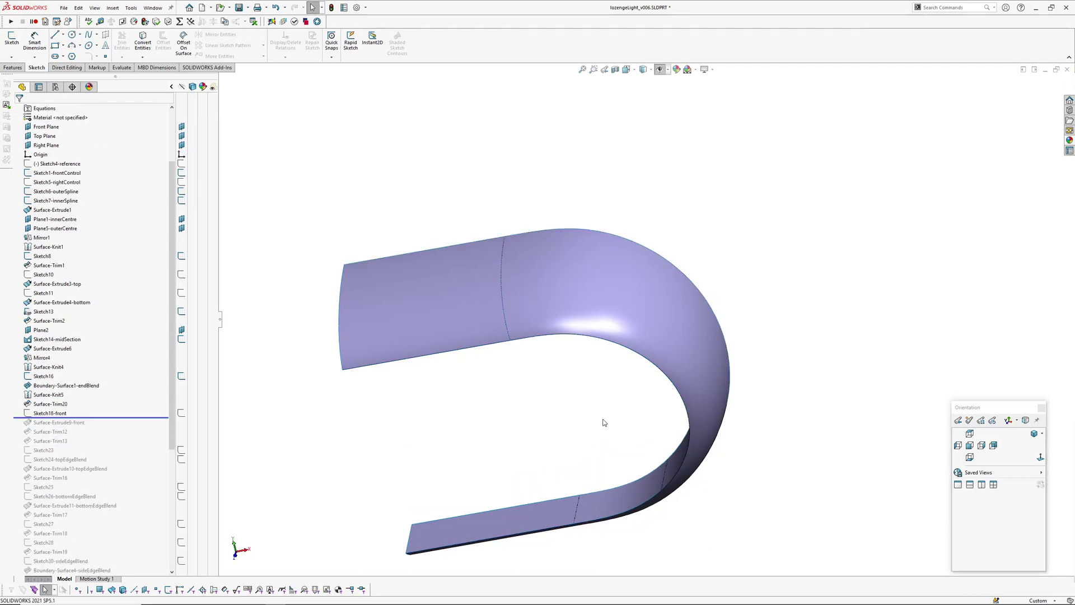
pyautogui.moveTo(616, 319)
pyautogui.mouseDown(button='middle')
pyautogui.moveTo(518, 360)
pyautogui.moveTo(556, 331)
pyautogui.moveTo(543, 319)
pyautogui.mouseUp(button='middle')
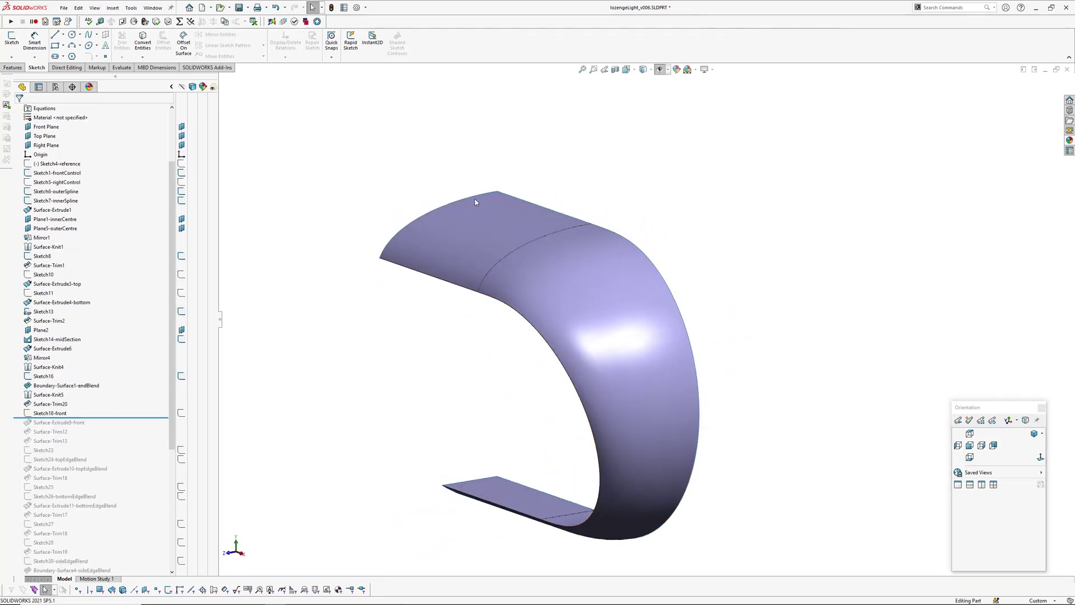
pyautogui.scroll(3, 596, 386)
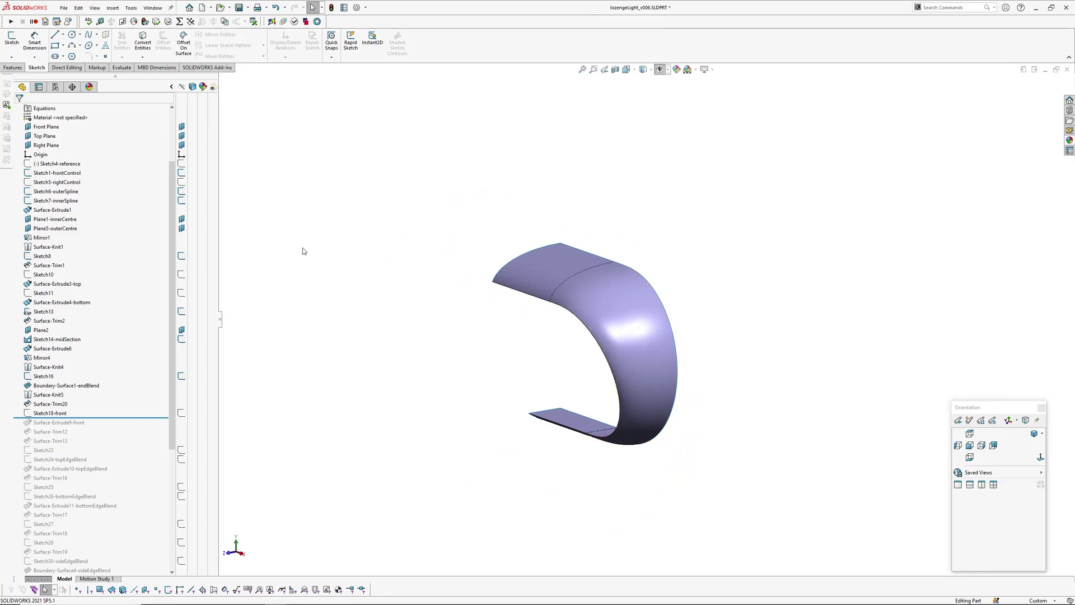
pyautogui.keyDown('ctrl'); pyautogui.moveTo(479, 328); pyautogui.dragTo(470, 356, button='middle'); pyautogui.keyUp('ctrl')
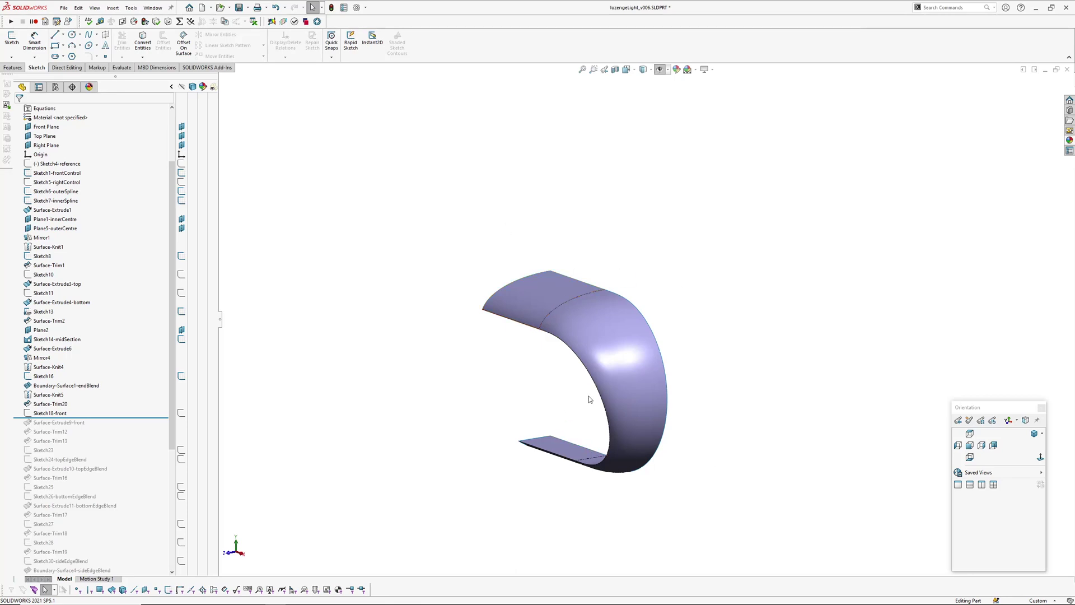
pyautogui.click(622, 331)
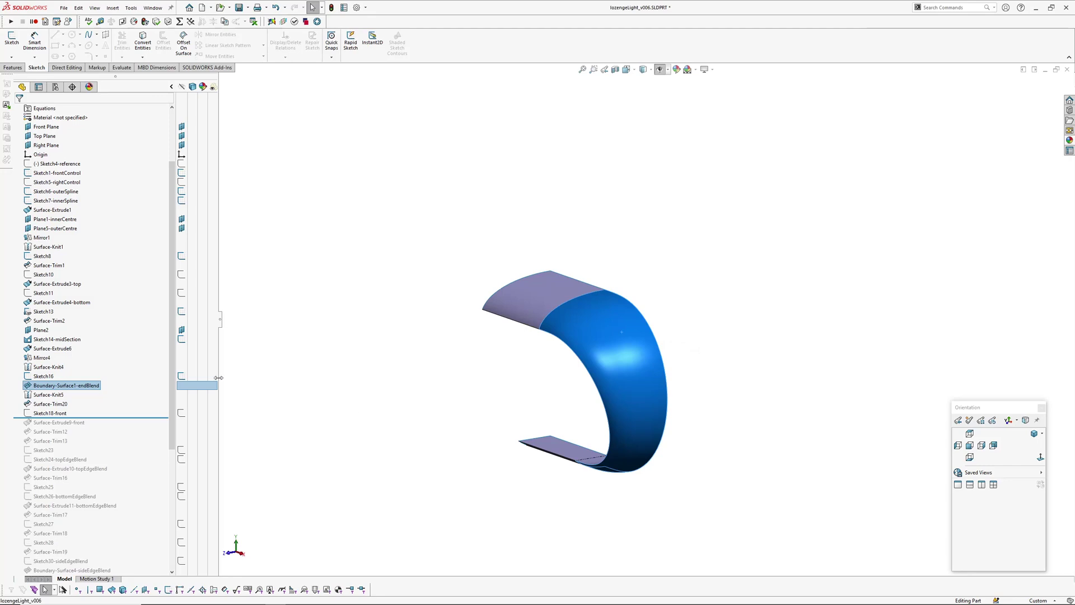
# Step: Roll forward past Surface-Extrude9-front and highlight that feature to view its extent around the shell
pyautogui.moveTo(87, 423); pyautogui.dragTo(90, 432)
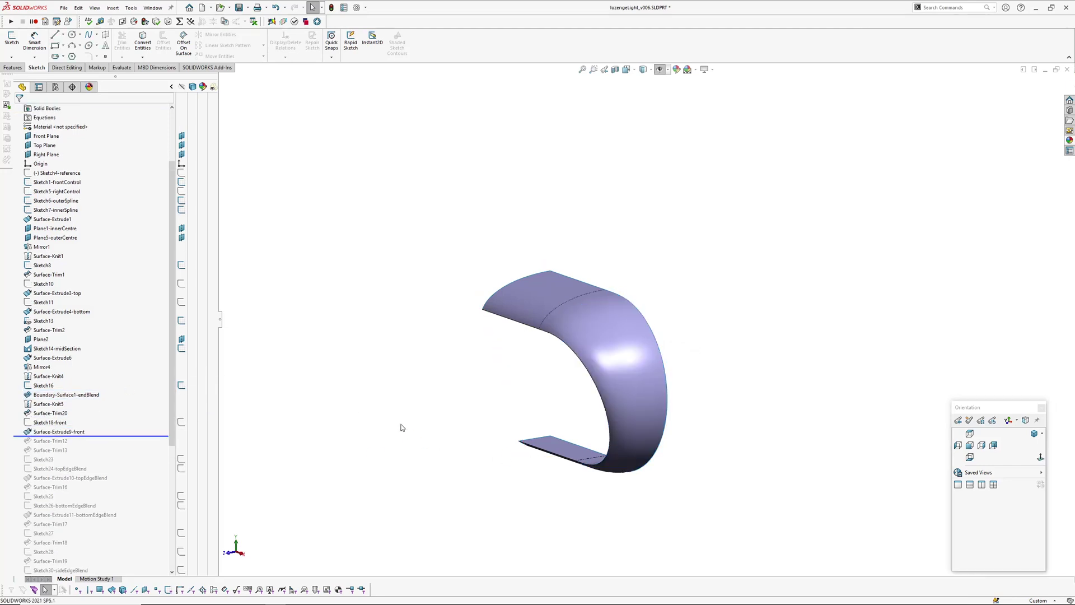
pyautogui.click(84, 432)
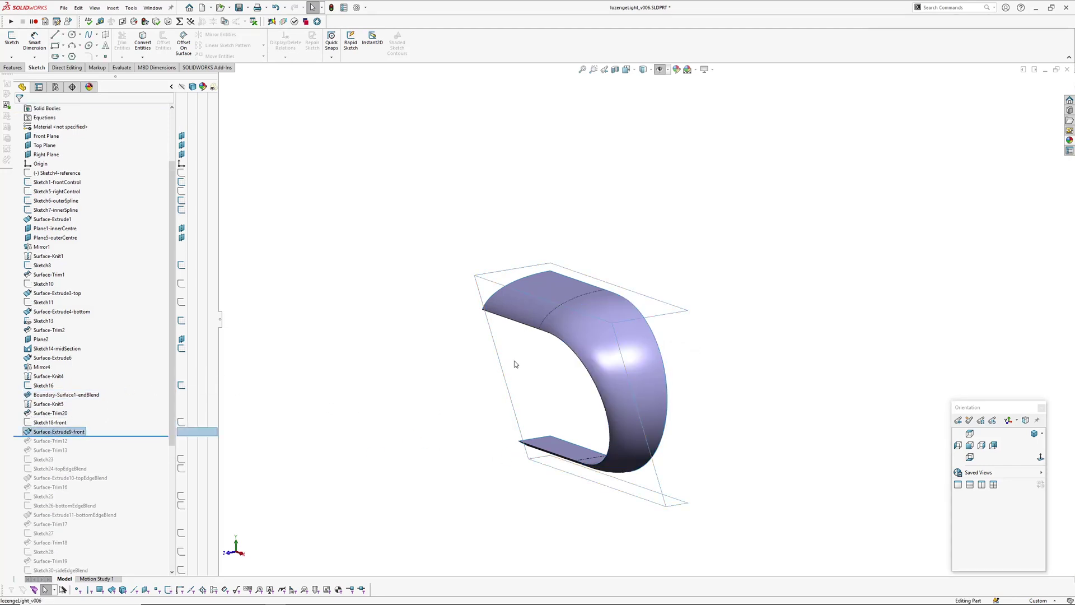
pyautogui.moveTo(512, 363); pyautogui.dragTo(510, 312, button='middle')
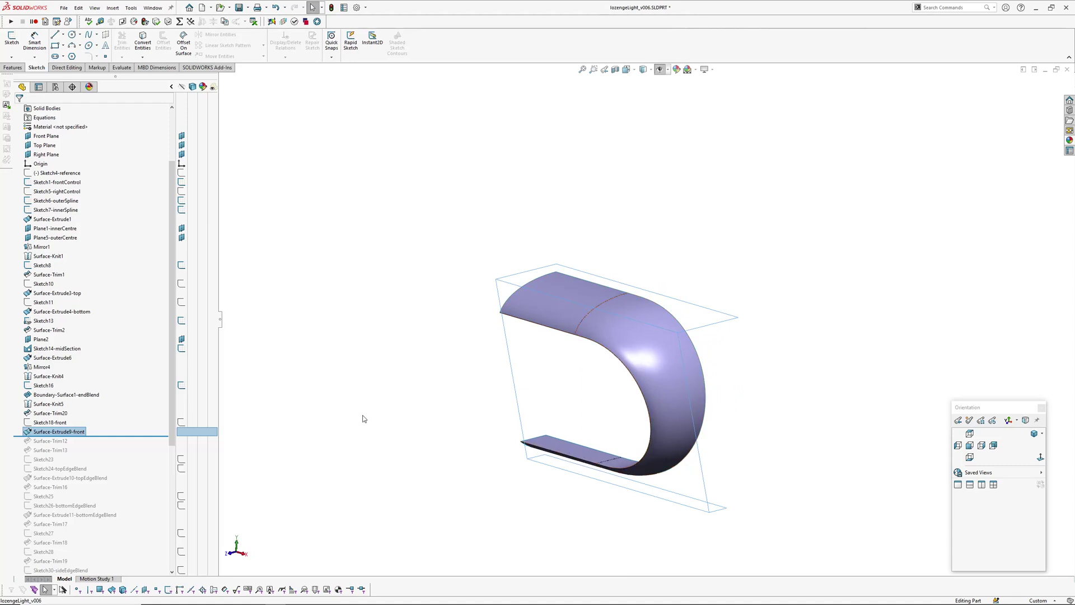
# Step: Roll forward through Surface-Trim12 and Surface-Trim13, and show the hidden Surface-Trim12 body
pyautogui.moveTo(75, 435); pyautogui.dragTo(59, 459)
pyautogui.scroll(3, 86, 269)
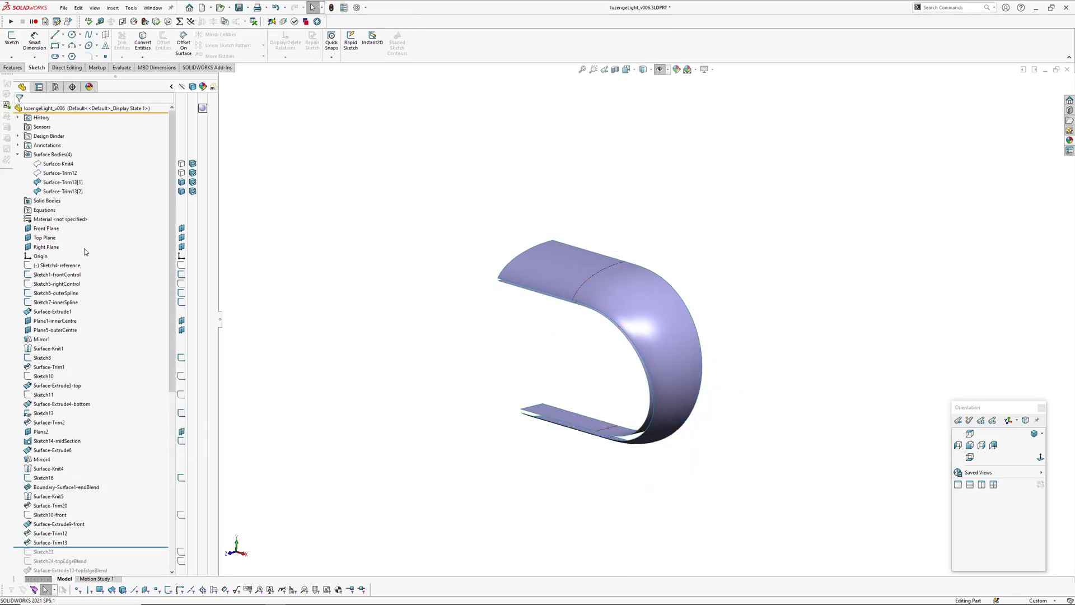
pyautogui.click(182, 163)
pyautogui.moveTo(571, 275); pyautogui.dragTo(629, 266, button='middle')
pyautogui.scroll(-3, 591, 305)
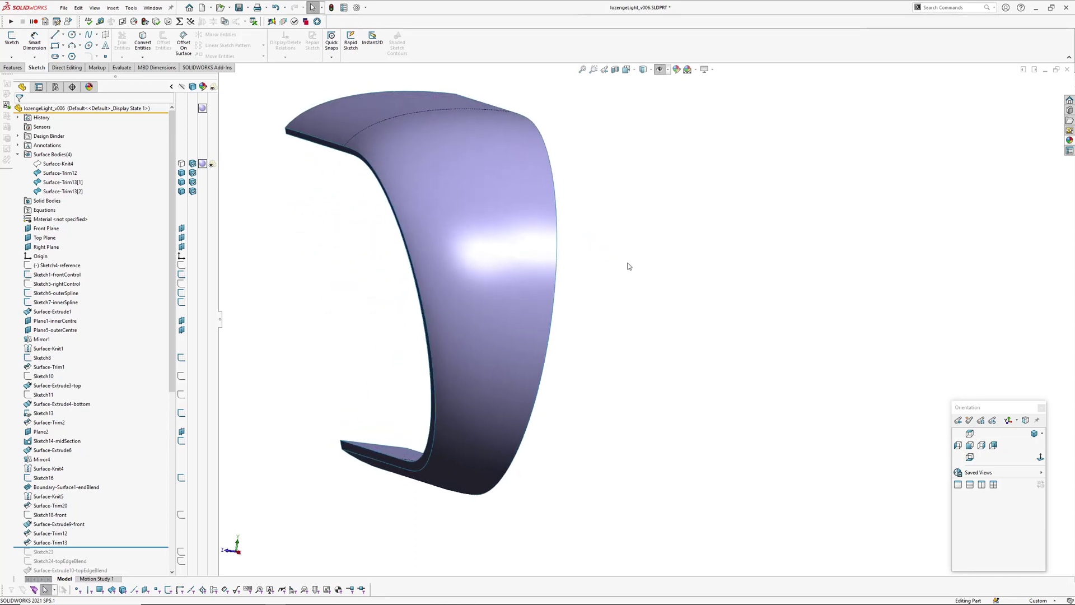
# Step: Roll forward through Sketch23, Sketch24-topEdgeBlend and Surface-Extrude10-topEdgeBlend, and inspect the shell's upper front edge
pyautogui.scroll(-6, 116, 408)
pyautogui.moveTo(133, 381); pyautogui.dragTo(132, 408)
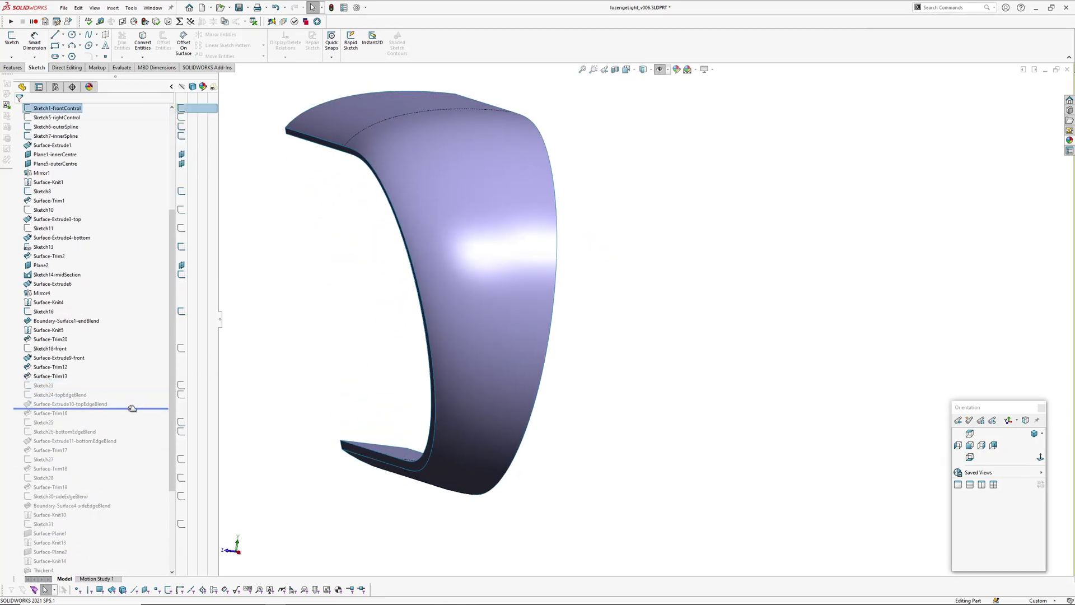
pyautogui.keyDown('ctrl'); pyautogui.moveTo(407, 298); pyautogui.dragTo(529, 328, button='middle'); pyautogui.keyUp('ctrl')
pyautogui.scroll(-4, 421, 273)
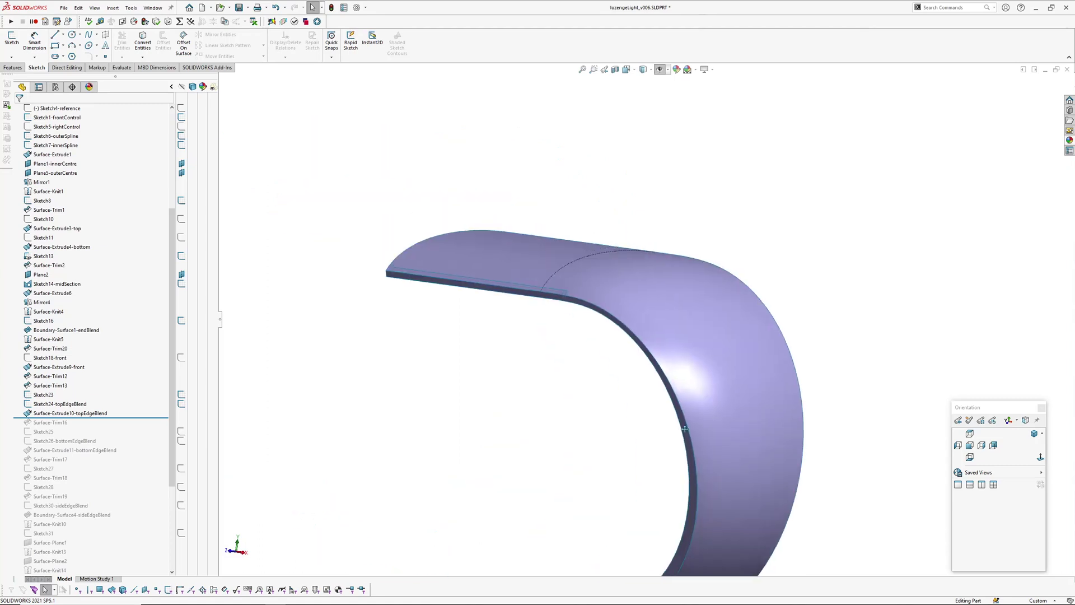
# Step: Highlight Sketch23 and examine its construction circle at the shell's upper front corner
pyautogui.moveTo(406, 290); pyautogui.dragTo(397, 296, button='middle')
pyautogui.scroll(-3, 411, 278)
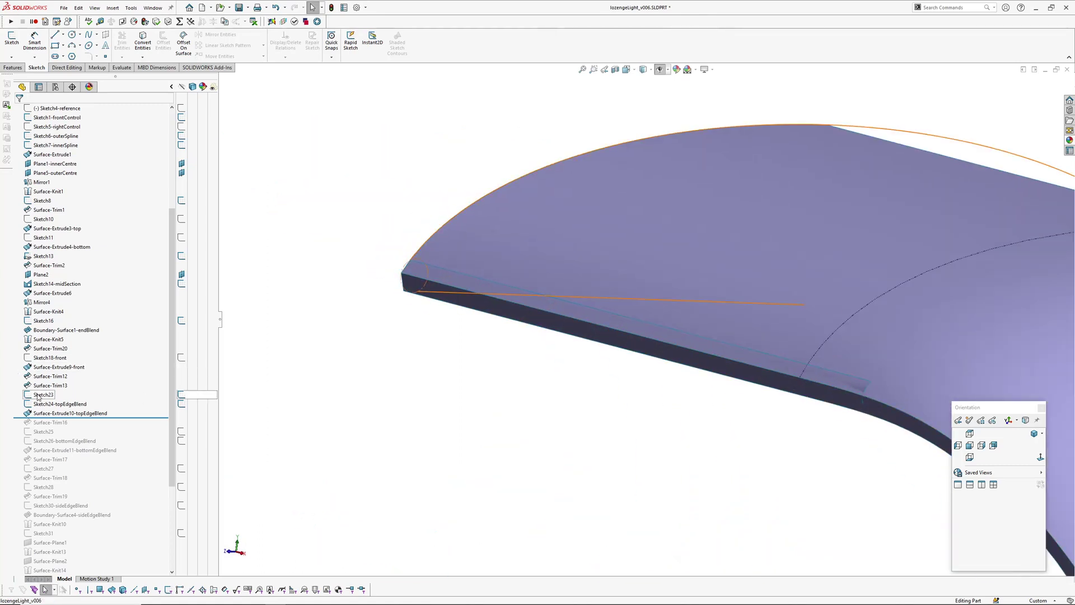
pyautogui.click(43, 394)
pyautogui.moveTo(336, 336); pyautogui.dragTo(308, 339, button='middle')
pyautogui.scroll(-4, 331, 282)
pyautogui.keyDown('ctrl'); pyautogui.moveTo(331, 281); pyautogui.dragTo(355, 237, button='middle'); pyautogui.keyUp('ctrl')
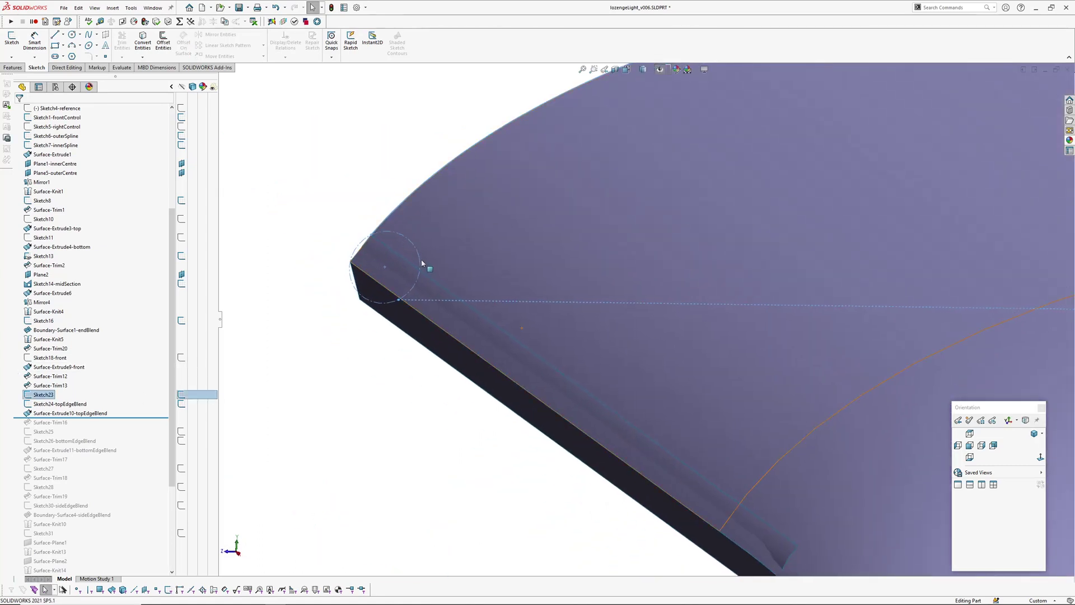
# Step: Highlight Sketch24-topEdgeBlend and examine its curvature comb around the upper front corner, then clear the selection
pyautogui.click(71, 404)
pyautogui.moveTo(350, 397); pyautogui.dragTo(417, 220, button='middle')
pyautogui.scroll(-4, 377, 312)
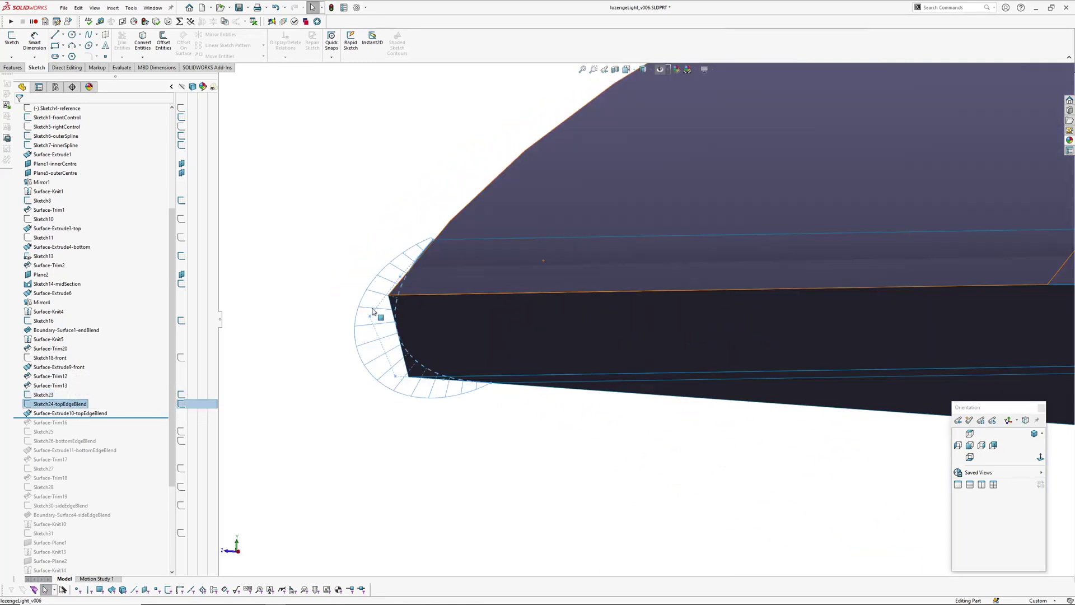
pyautogui.click(469, 468)
pyautogui.scroll(1, 493, 464)
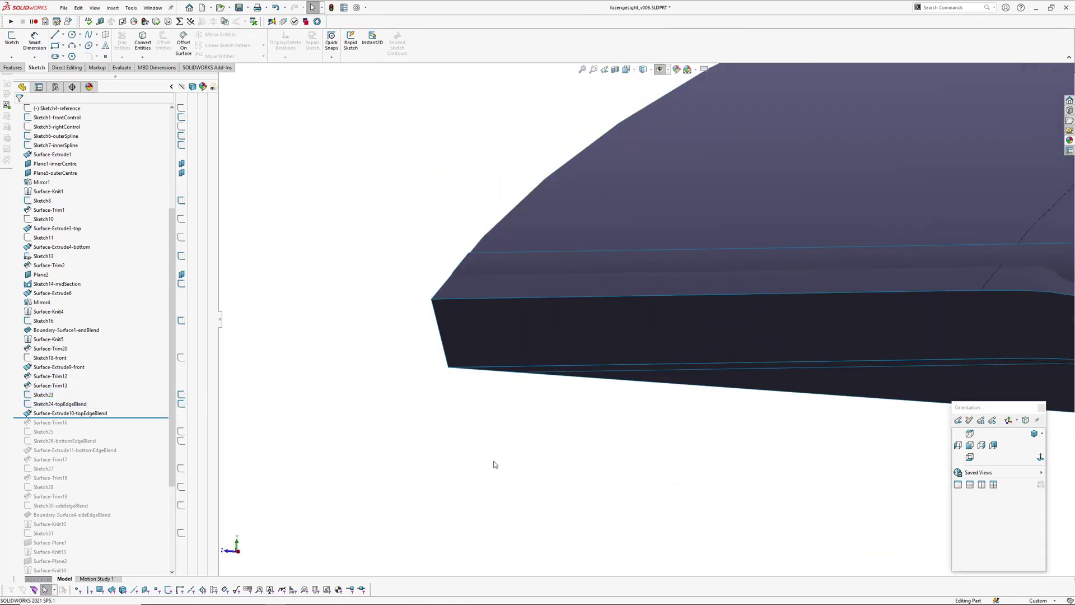
pyautogui.keyDown('ctrl'); pyautogui.moveTo(495, 463); pyautogui.dragTo(428, 464, button='middle'); pyautogui.keyUp('ctrl')
# Step: Reselect Sketch24-topEdgeBlend, roll forward through Surface-Trim16, and inspect the shell's upper front edge
pyautogui.click(47, 403)
pyautogui.moveTo(503, 335)
pyautogui.mouseDown(button='middle')
pyautogui.moveTo(529, 267)
pyautogui.moveTo(589, 351)
pyautogui.moveTo(512, 288)
pyautogui.moveTo(392, 290)
pyautogui.moveTo(431, 209)
pyautogui.mouseUp(button='middle')
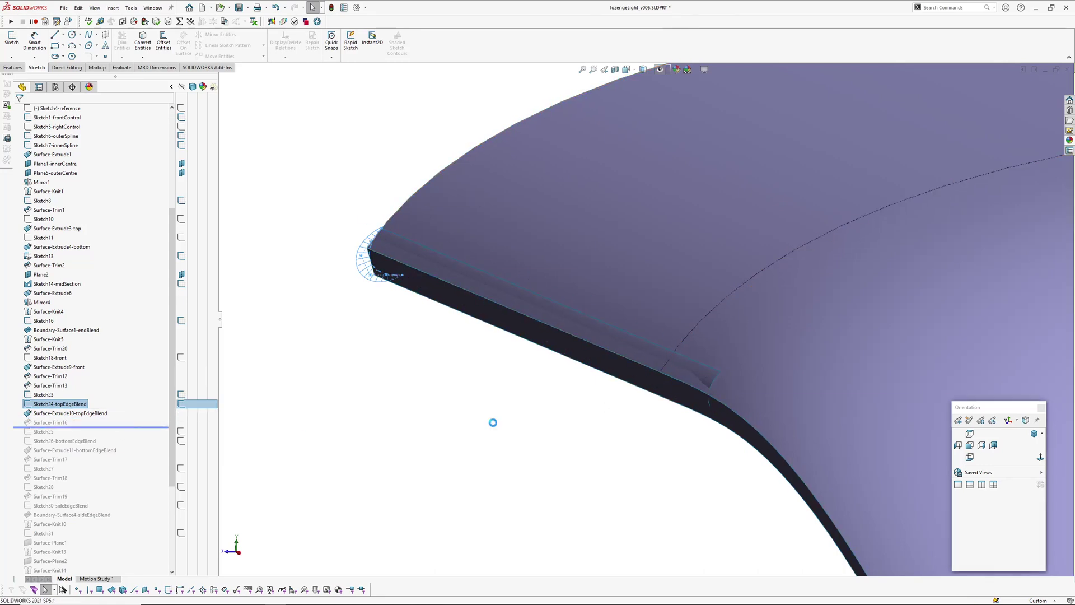
pyautogui.scroll(3, 672, 370)
pyautogui.moveTo(674, 367); pyautogui.dragTo(654, 358, button='middle')
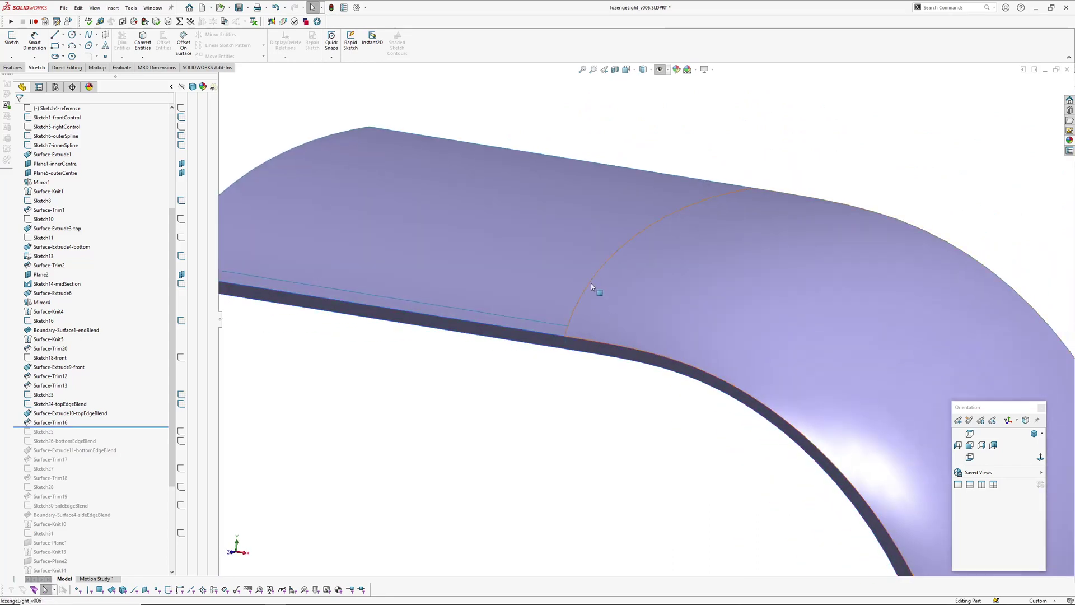
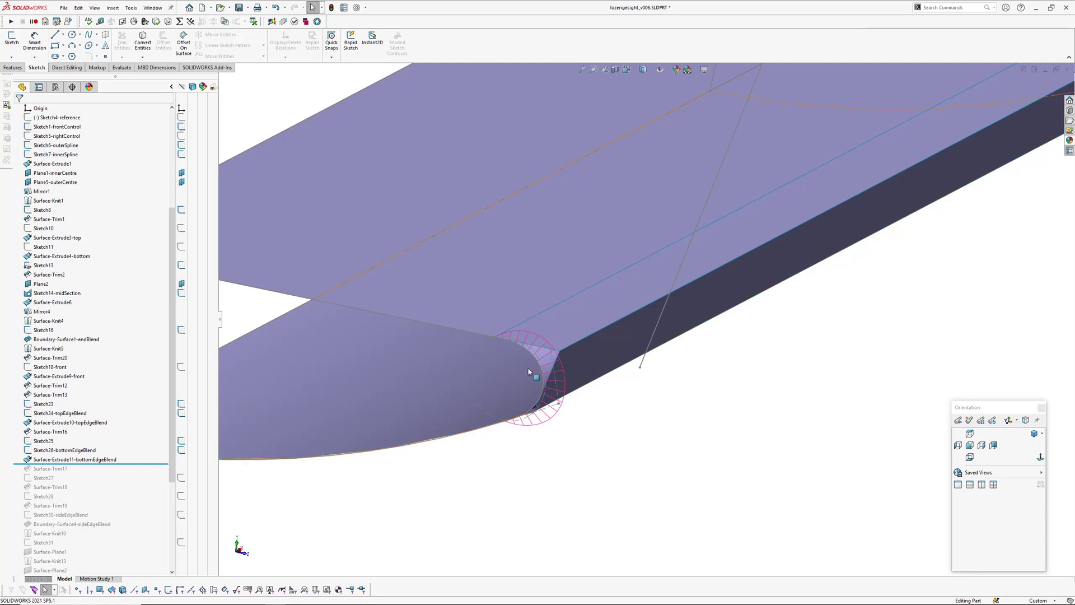
# Step: Examine the bottom edge blend profile and its extruded surface at the shell's lower front corner
pyautogui.scroll(-2, 528, 372)
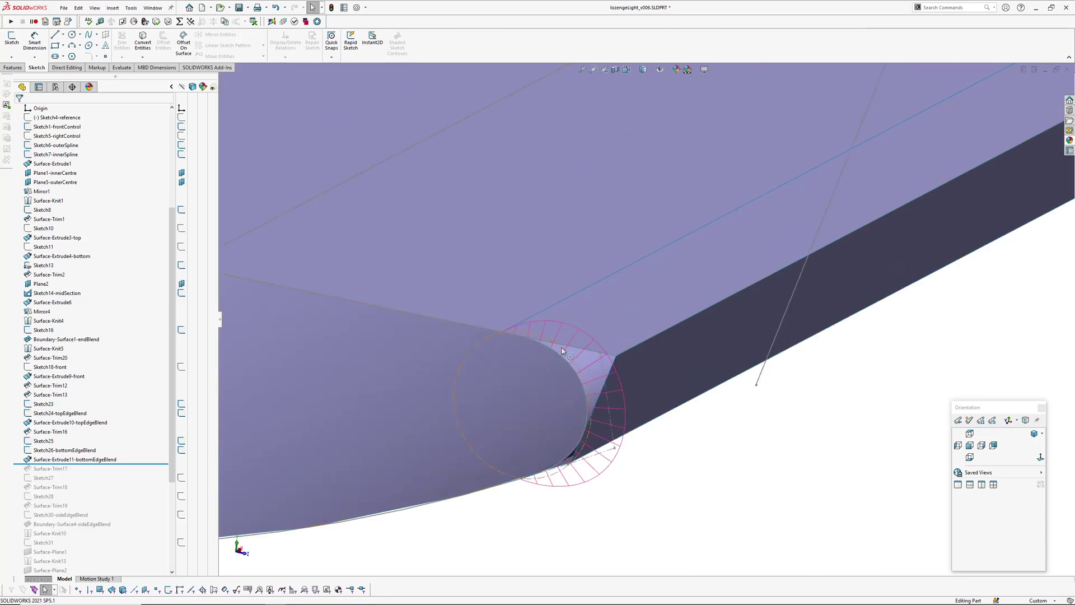
pyautogui.moveTo(647, 507)
pyautogui.mouseDown(button='middle')
pyautogui.moveTo(651, 471)
pyautogui.moveTo(629, 366)
pyautogui.moveTo(591, 440)
pyautogui.mouseUp(button='middle')
pyautogui.press('h')
pyautogui.scroll(3, 679, 471)
pyautogui.scroll(2, 644, 363)
pyautogui.scroll(4, 591, 439)
pyautogui.keyDown('ctrl'); pyautogui.moveTo(706, 404); pyautogui.dragTo(640, 454, button='middle'); pyautogui.keyUp('ctrl')
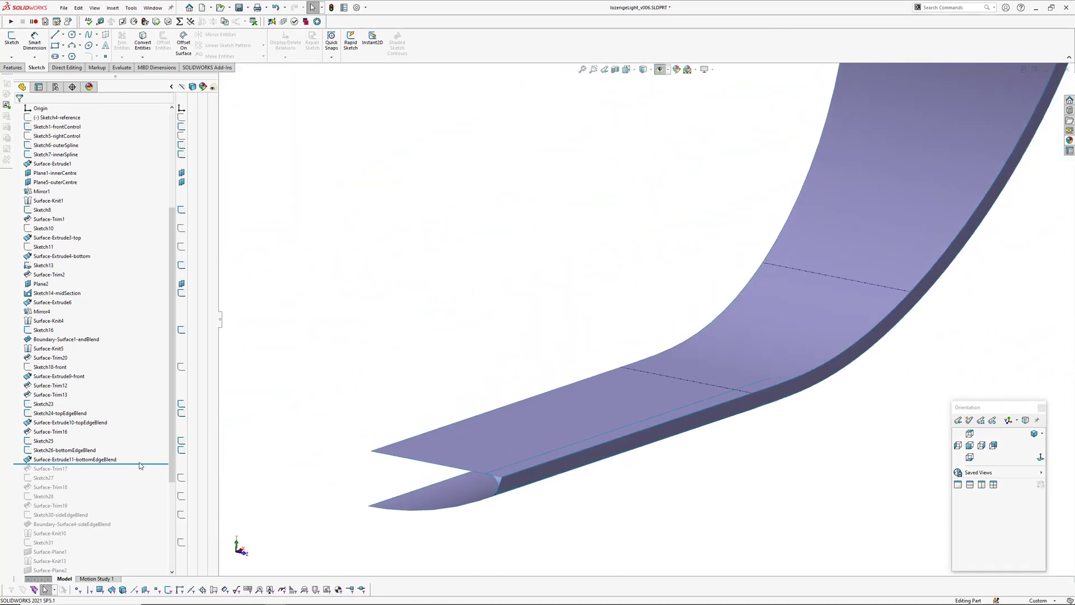
# Step: Roll forward through Surface-Trim17 and highlight the seam edge where the lower arm meets the curved section
pyautogui.moveTo(140, 466); pyautogui.dragTo(139, 473)
pyautogui.scroll(3, 728, 460)
pyautogui.moveTo(725, 435); pyautogui.dragTo(597, 413, button='middle')
pyautogui.scroll(-4, 633, 435)
pyautogui.click(585, 390)
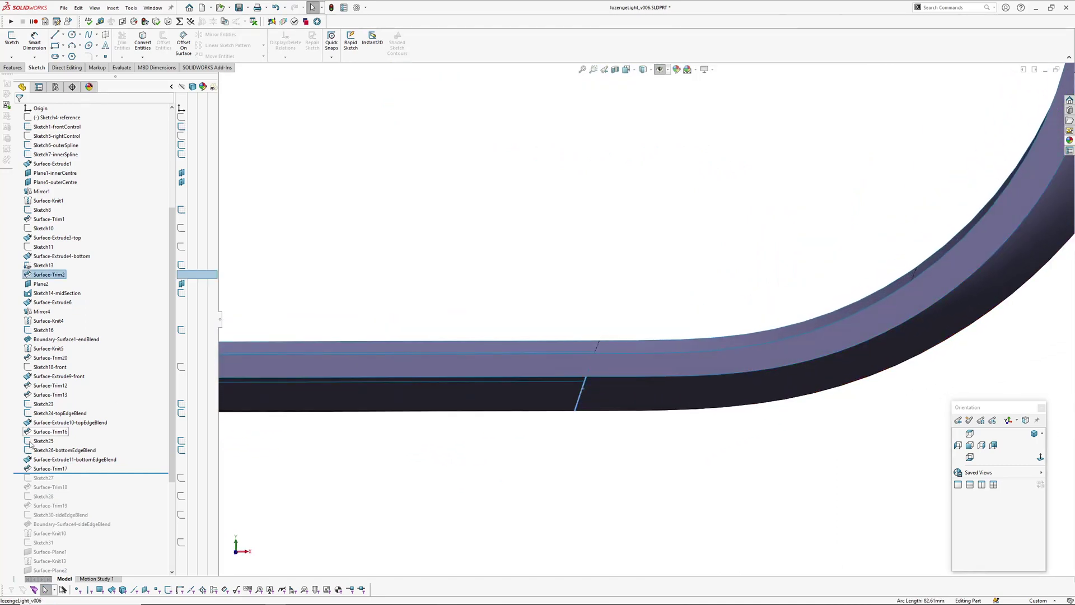
# Step: Roll forward through Sketch27 and Surface-Trim18, and inspect the gap trimmed along the curved side edge
pyautogui.moveTo(105, 474); pyautogui.dragTo(105, 477)
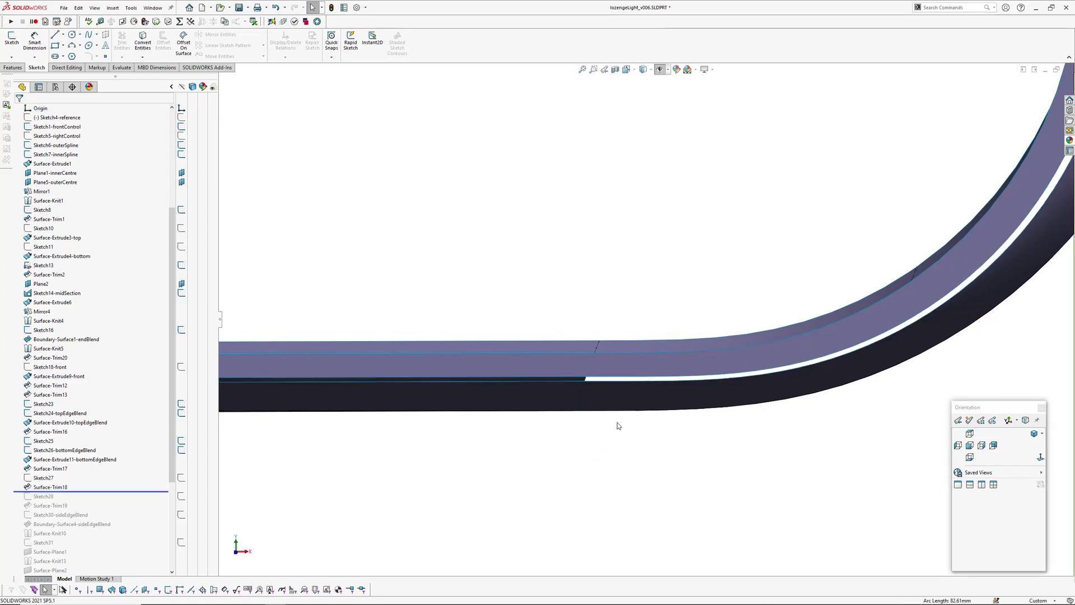
pyautogui.moveTo(617, 422); pyautogui.dragTo(586, 436, button='middle')
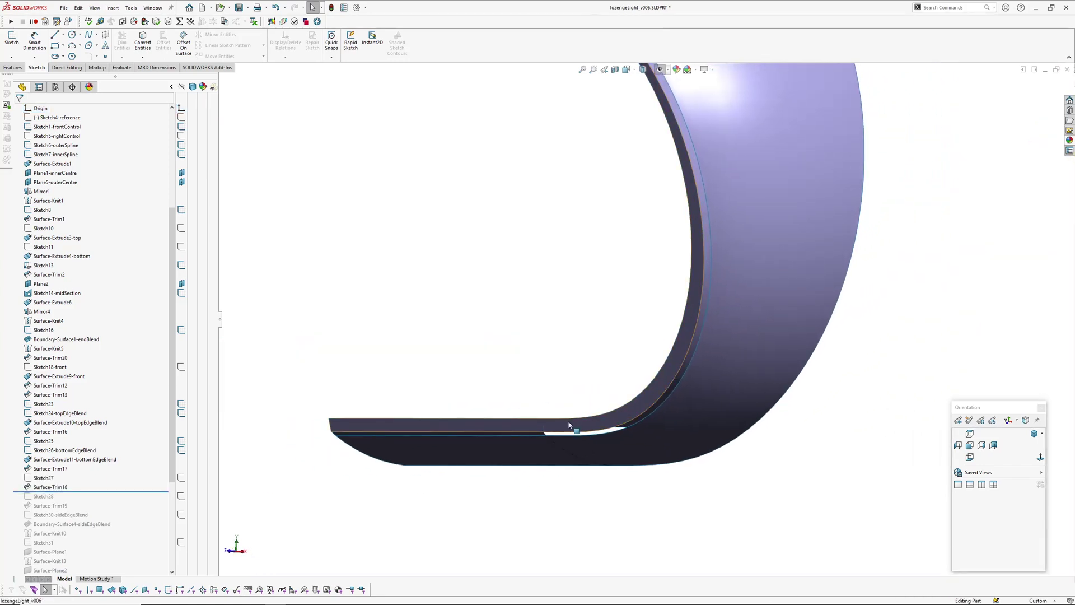
pyautogui.moveTo(566, 370); pyautogui.dragTo(506, 399, button='middle')
pyautogui.scroll(3, 506, 399)
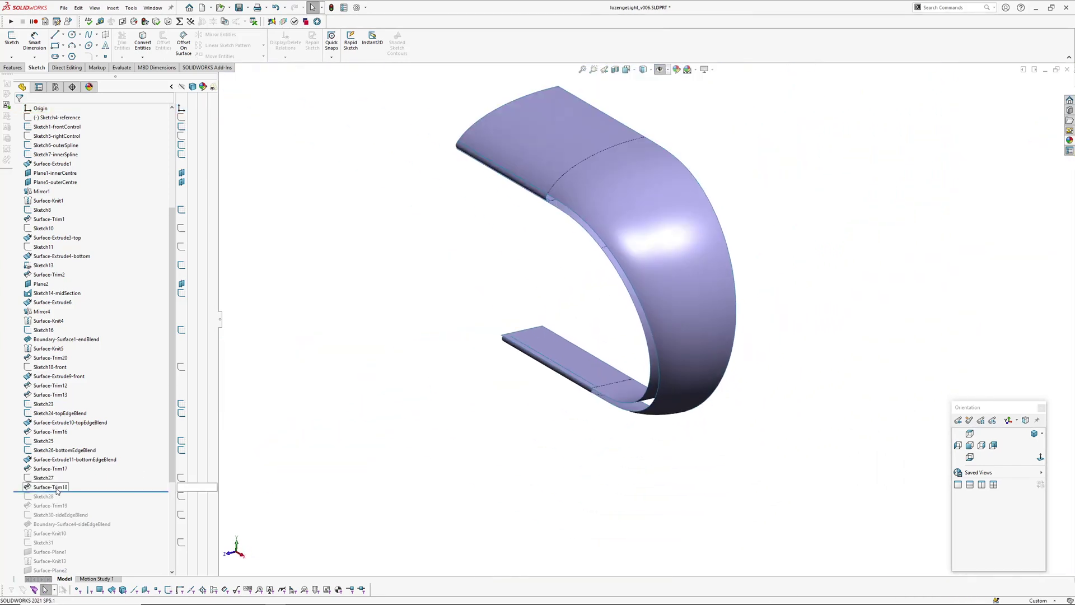
# Step: Highlight Sketch27 to compare its line with both blend ends, and highlight the long edge produced by Surface-Trim18
pyautogui.click(42, 482)
pyautogui.moveTo(497, 288)
pyautogui.mouseDown(button='middle')
pyautogui.moveTo(509, 267)
pyautogui.moveTo(554, 293)
pyautogui.mouseUp(button='middle')
pyautogui.scroll(-4, 557, 294)
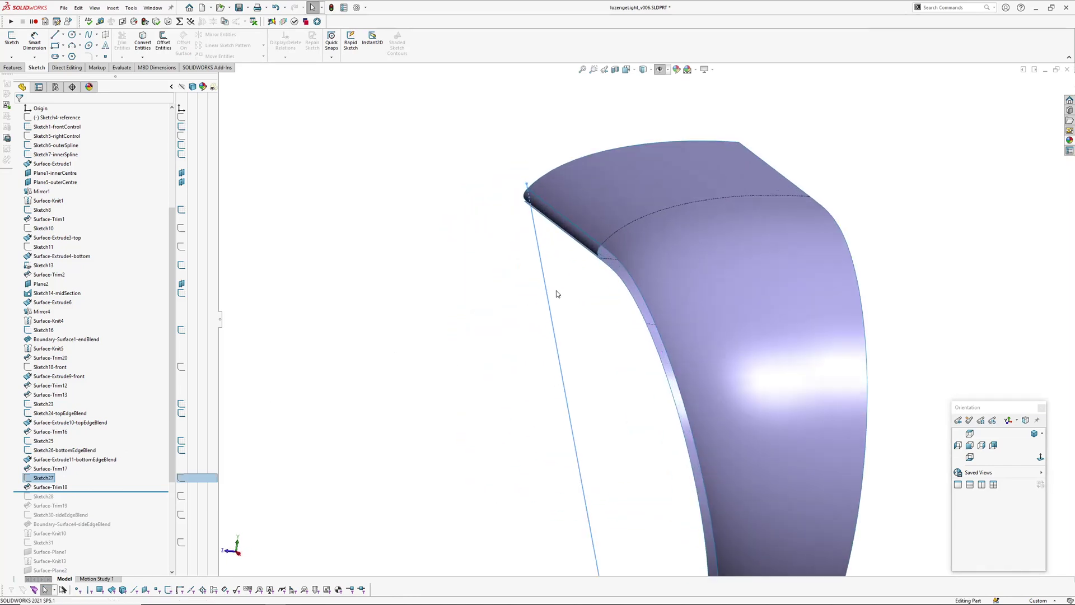
pyautogui.scroll(-3, 537, 203)
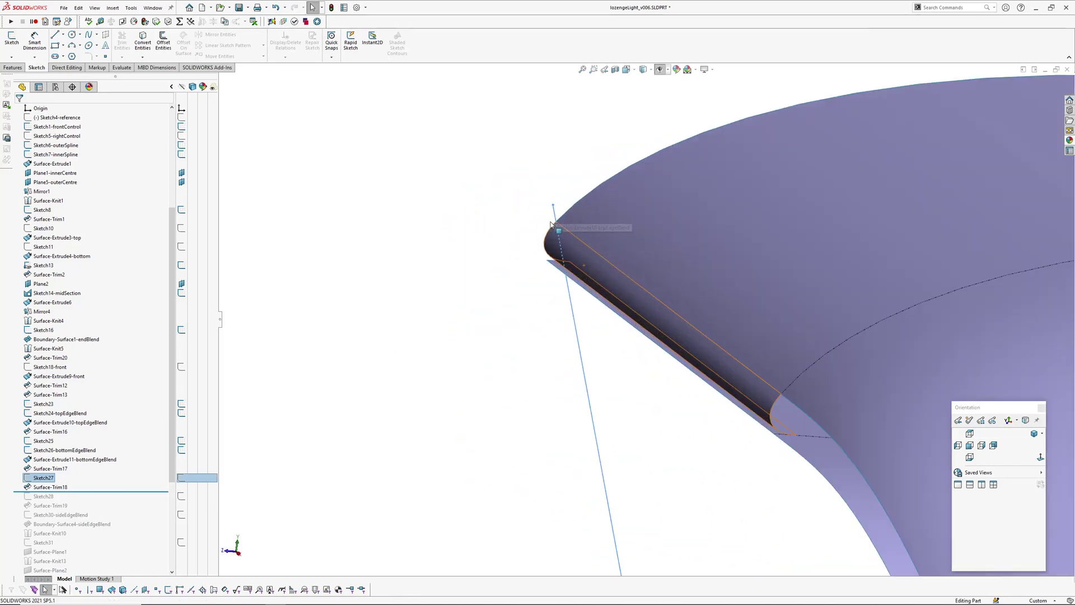
pyautogui.scroll(3, 629, 333)
pyautogui.keyDown('ctrl'); pyautogui.moveTo(630, 340); pyautogui.dragTo(637, 201, button='middle'); pyautogui.keyUp('ctrl')
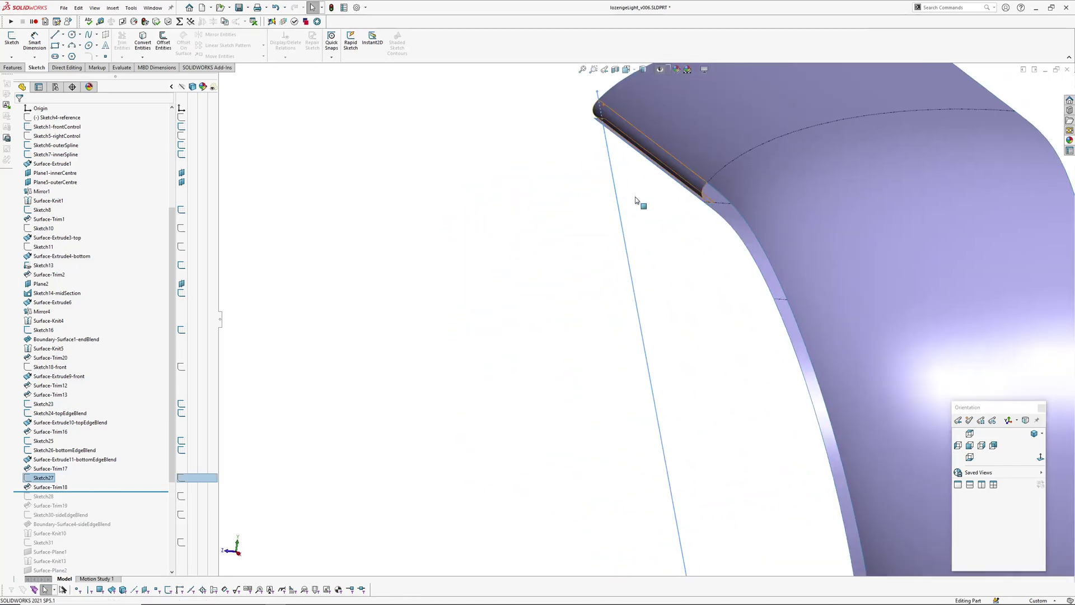
pyautogui.moveTo(616, 160)
pyautogui.mouseDown(button='middle')
pyautogui.moveTo(709, 367)
pyautogui.moveTo(667, 288)
pyautogui.moveTo(503, 448)
pyautogui.moveTo(744, 353)
pyautogui.moveTo(706, 366)
pyautogui.mouseUp(button='middle')
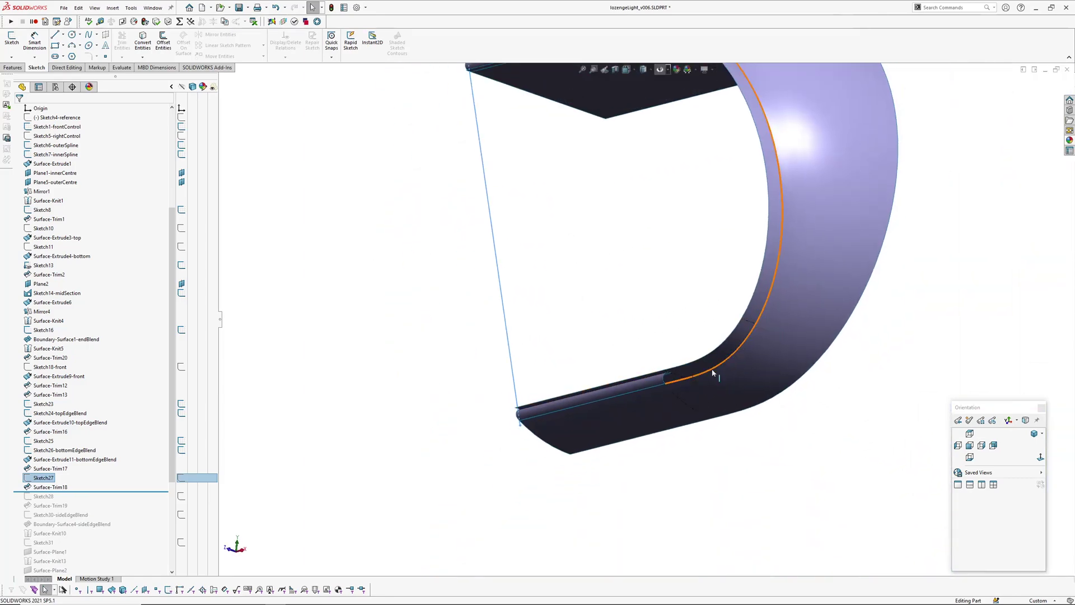
pyautogui.click(713, 373)
pyautogui.moveTo(760, 267); pyautogui.dragTo(738, 365, button='middle')
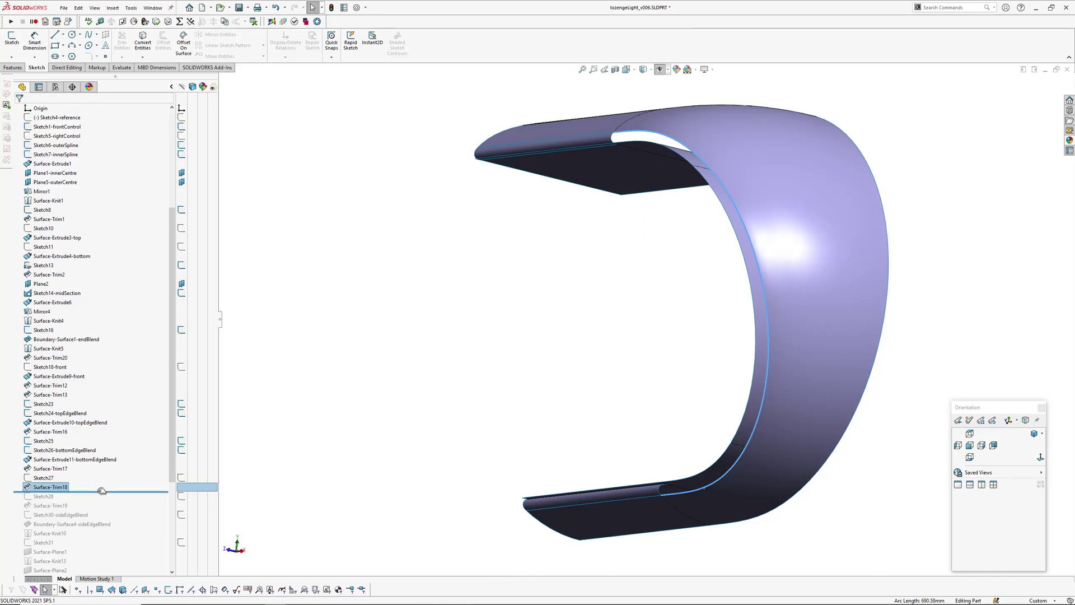
# Step: Roll forward through Sketch28 and Surface-Trim19, and view the trimmed shell from the right
pyautogui.moveTo(97, 493); pyautogui.dragTo(100, 498)
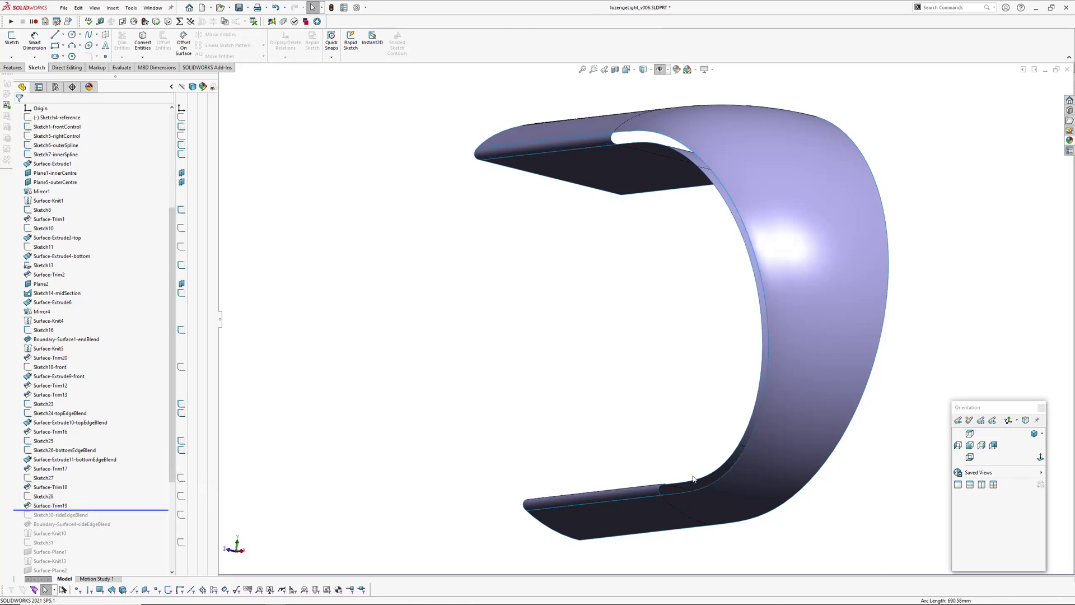
pyautogui.moveTo(703, 456)
pyautogui.mouseDown(button='middle')
pyautogui.moveTo(696, 506)
pyautogui.moveTo(658, 480)
pyautogui.mouseUp(button='middle')
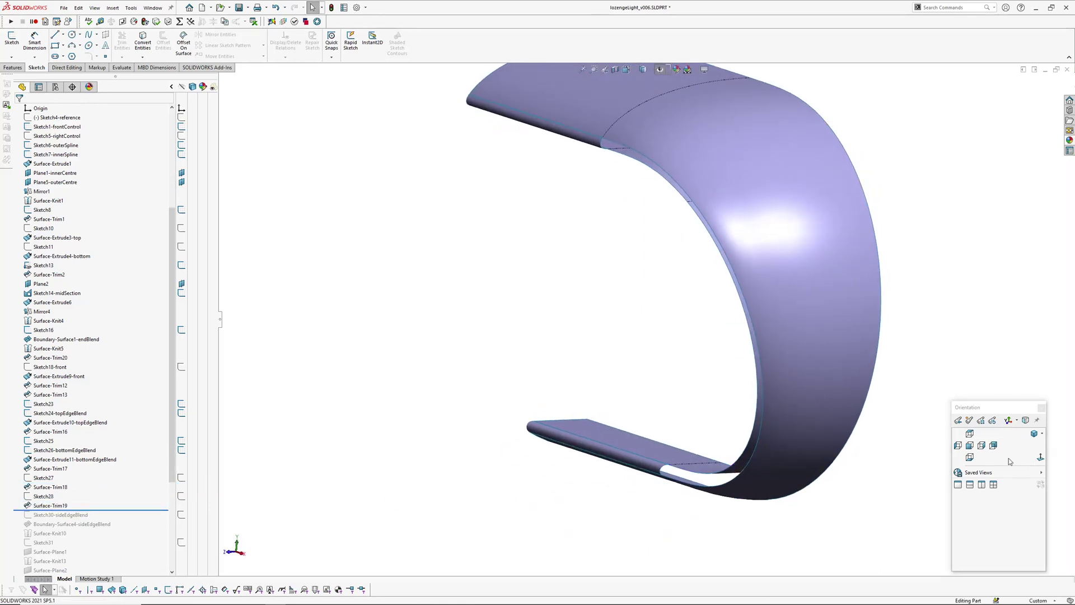
pyautogui.click(982, 446)
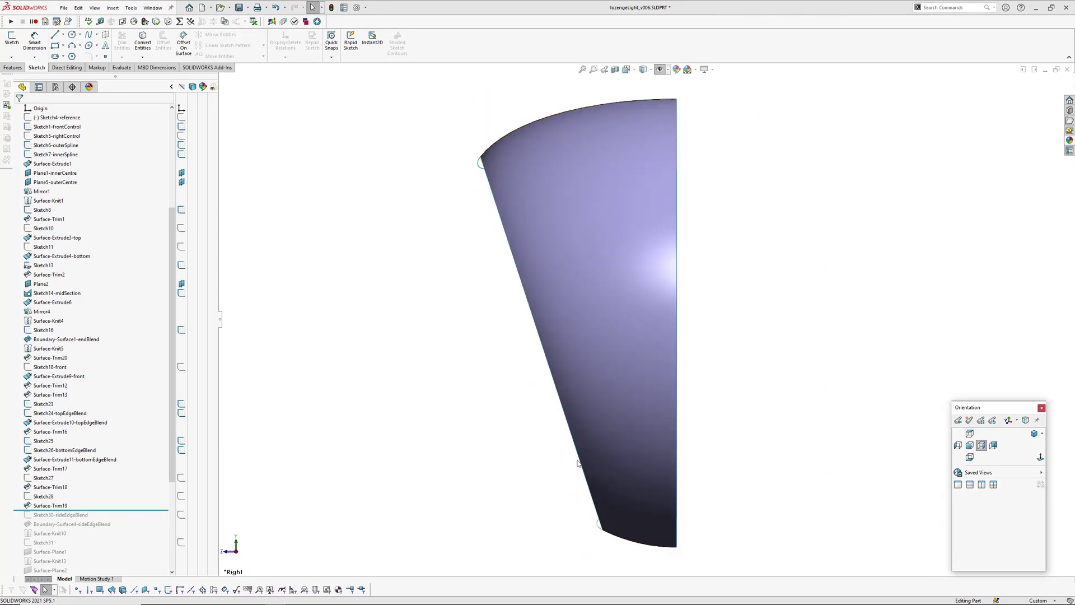
# Step: Roll forward past Sketch30-sideEdgeBlend and inspect that blend profile between the trimmed inner and outer surfaces
pyautogui.moveTo(127, 508); pyautogui.dragTo(127, 515)
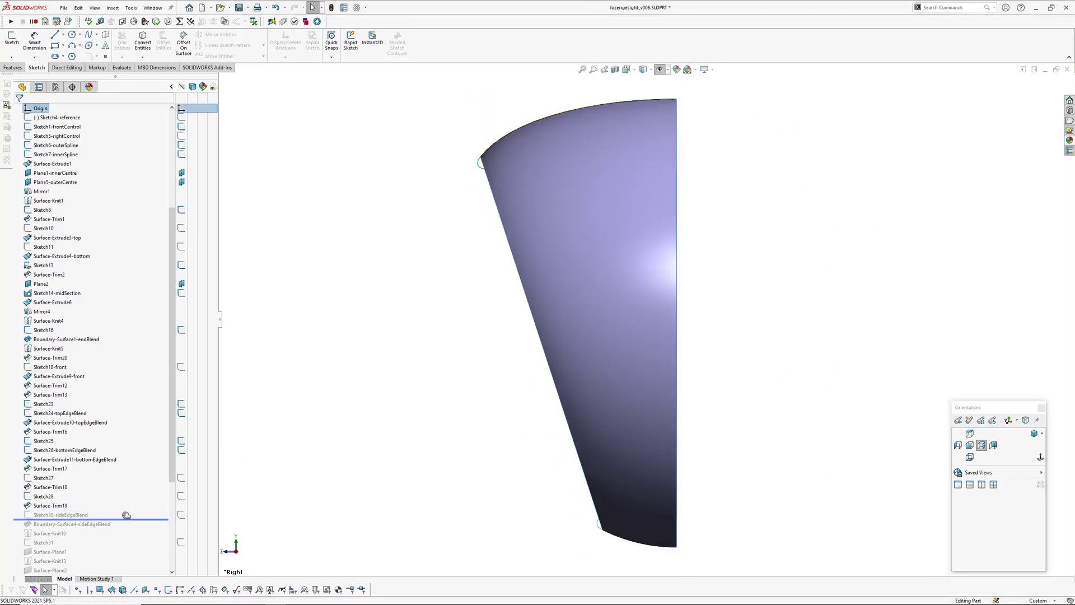
pyautogui.keyDown('ctrl'); pyautogui.moveTo(497, 343); pyautogui.dragTo(647, 309, button='middle'); pyautogui.keyUp('ctrl')
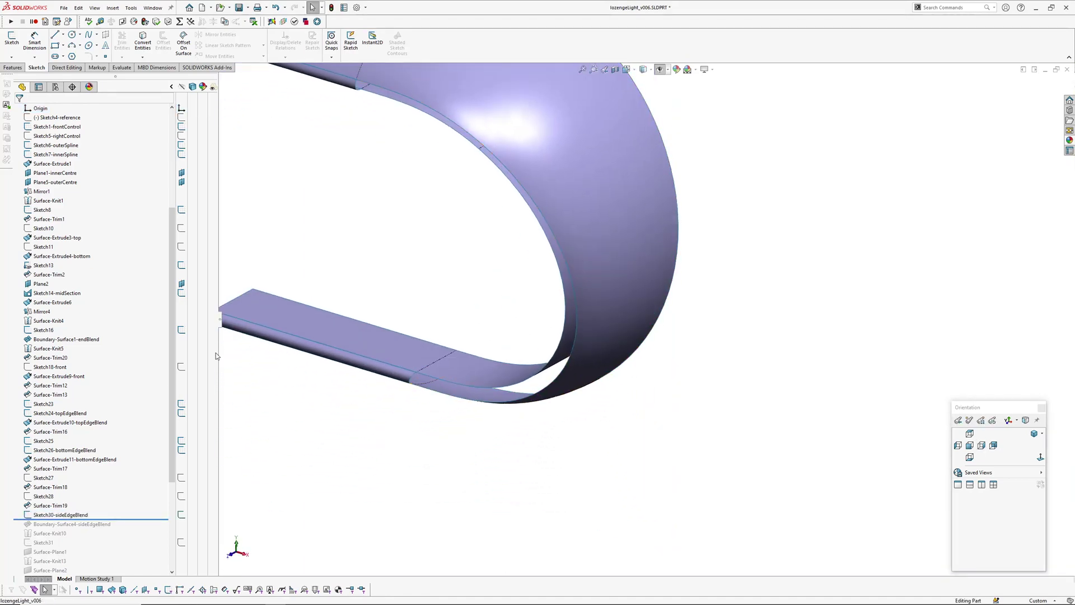
pyautogui.scroll(-8, 554, 286)
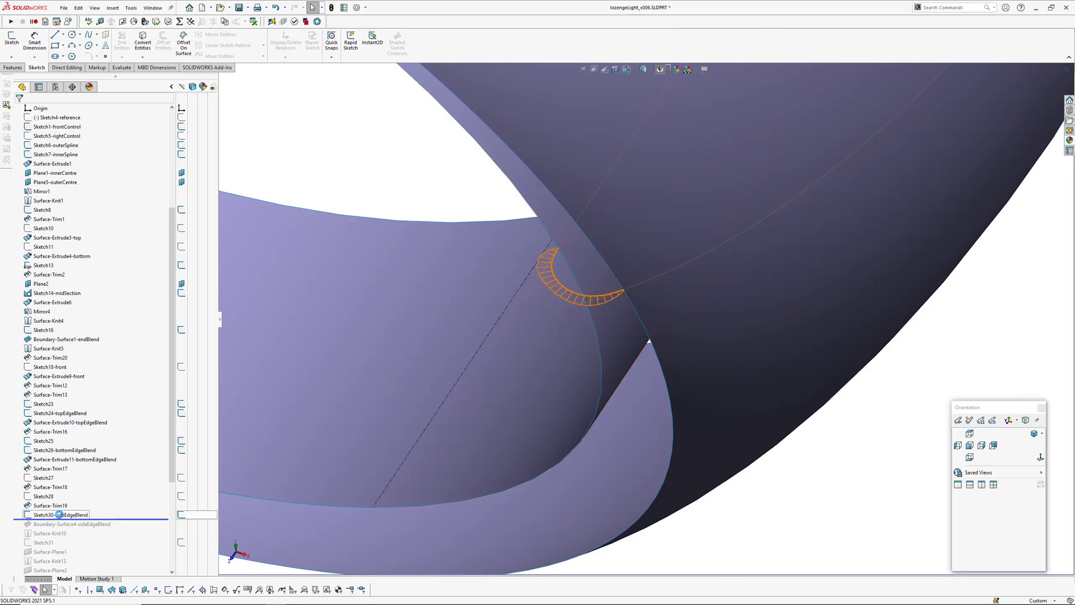
# Step: Show the hidden Surface-Trim12 body and highlight its front face along the inner curve
pyautogui.scroll(6, 58, 201)
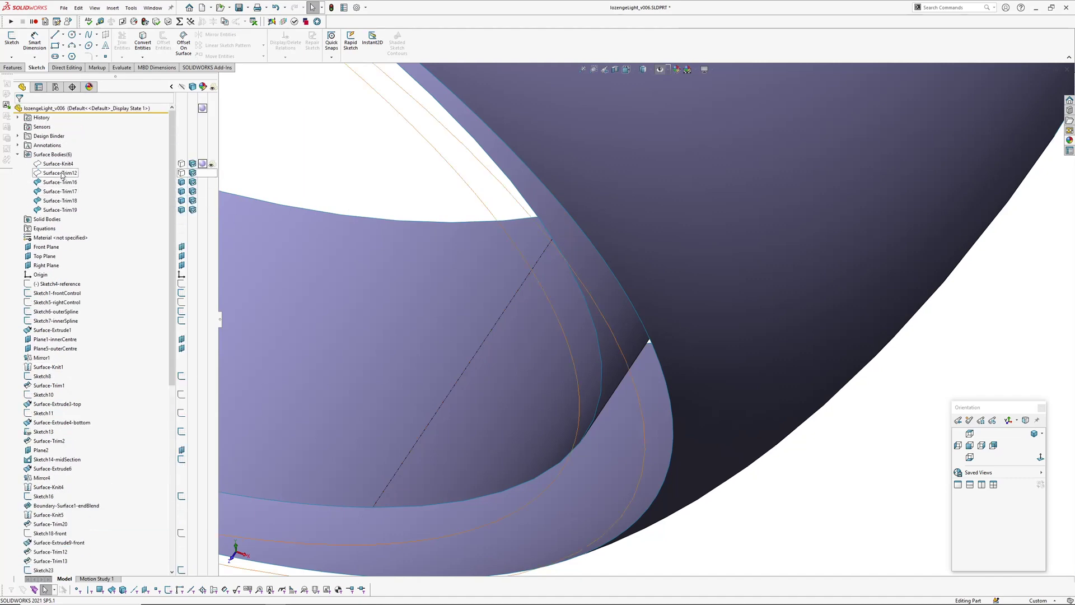
pyautogui.click(61, 174)
pyautogui.click(71, 160)
pyautogui.scroll(3, 576, 319)
pyautogui.moveTo(575, 318); pyautogui.dragTo(662, 264, button='middle')
pyautogui.scroll(4, 605, 303)
pyautogui.scroll(-3, 663, 277)
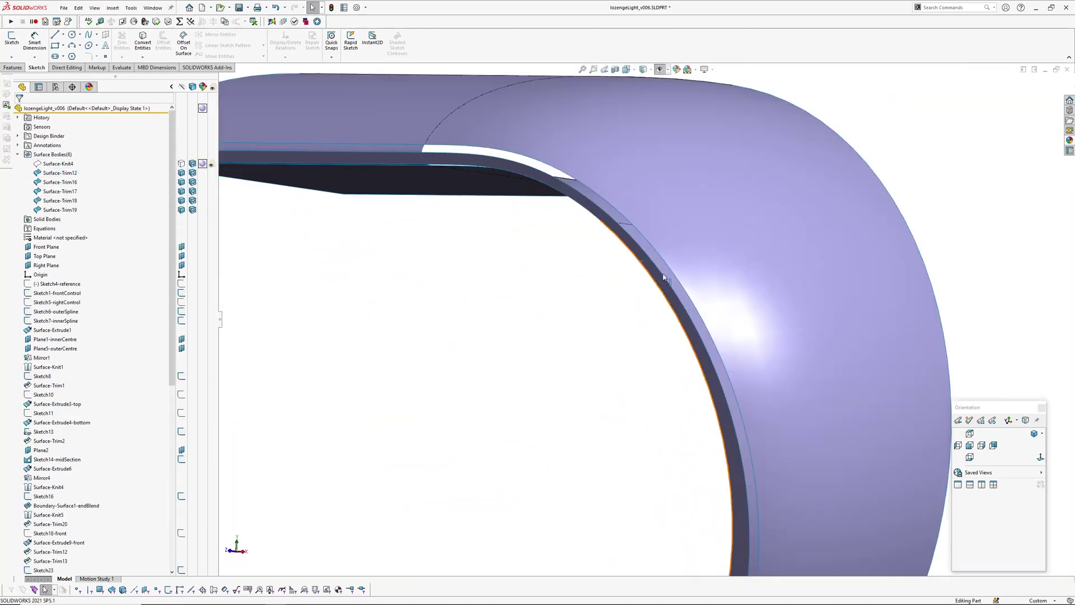
pyautogui.scroll(-1, 663, 277)
pyautogui.click(646, 268)
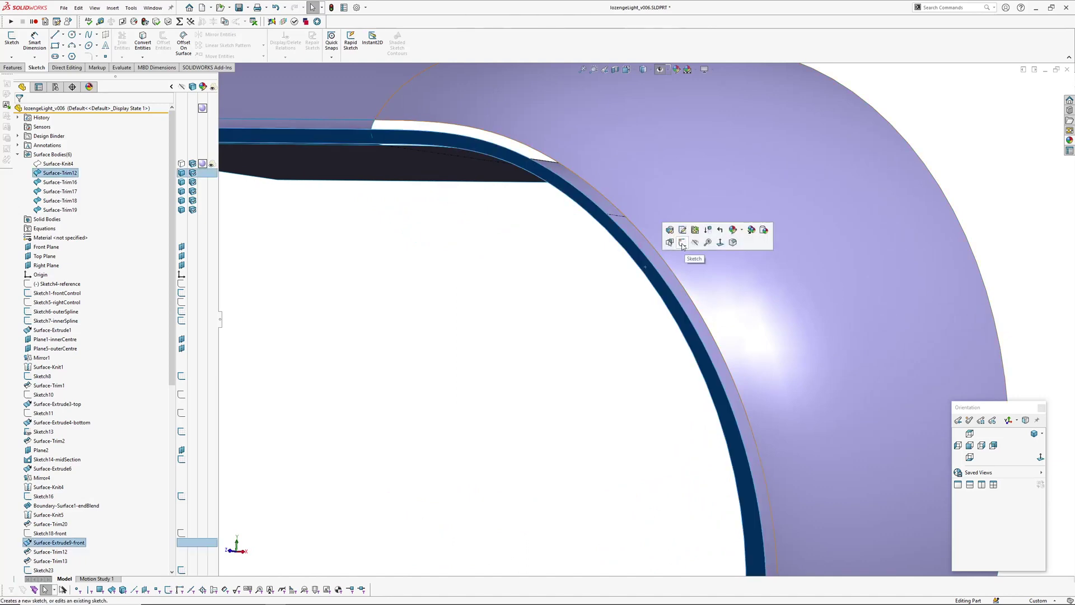
pyautogui.click(523, 295)
# Step: Examine the Surface-Trim12 strip against the blended edge at the upper front corner, and highlight its face there
pyautogui.scroll(2, 523, 295)
pyautogui.moveTo(524, 295); pyautogui.dragTo(575, 301, button='middle')
pyautogui.scroll(-3, 276, 244)
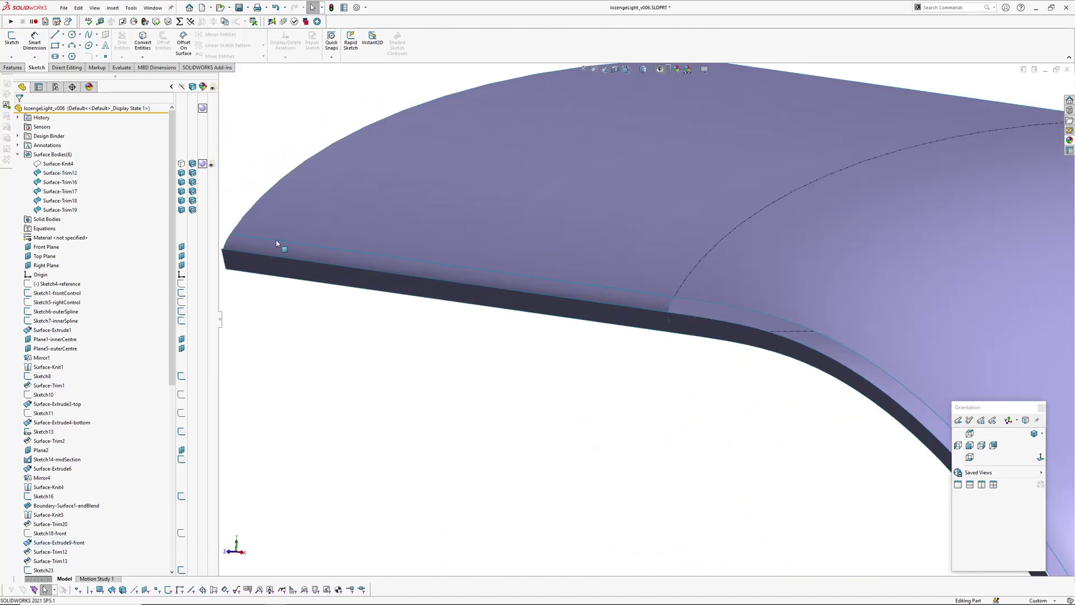
pyautogui.scroll(1, 276, 243)
pyautogui.moveTo(336, 240); pyautogui.dragTo(369, 240, button='middle')
pyautogui.scroll(-4, 347, 280)
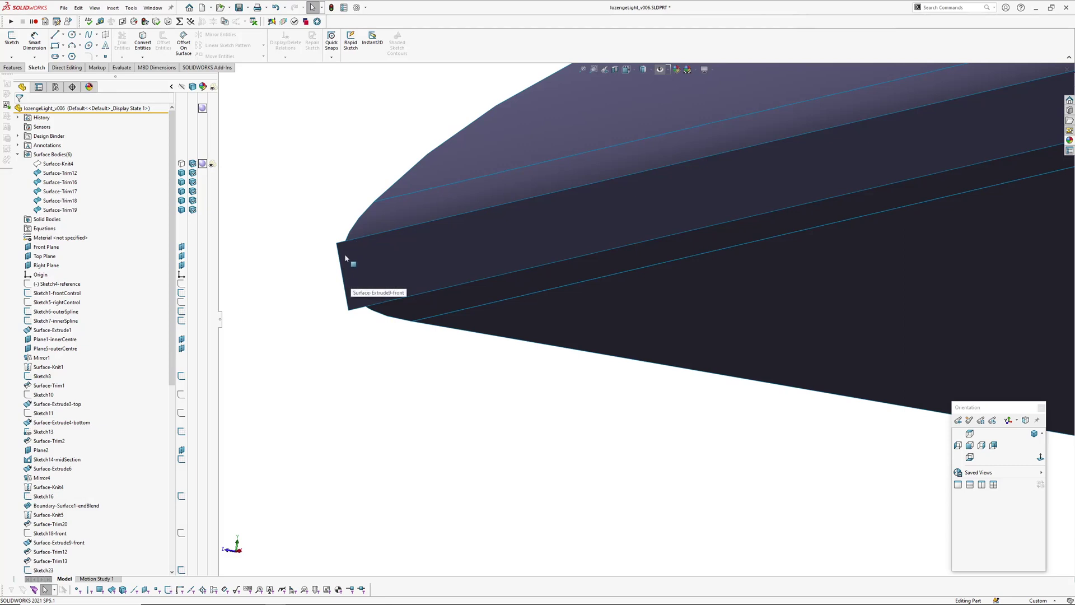
pyautogui.click(344, 269)
pyautogui.scroll(3, 454, 287)
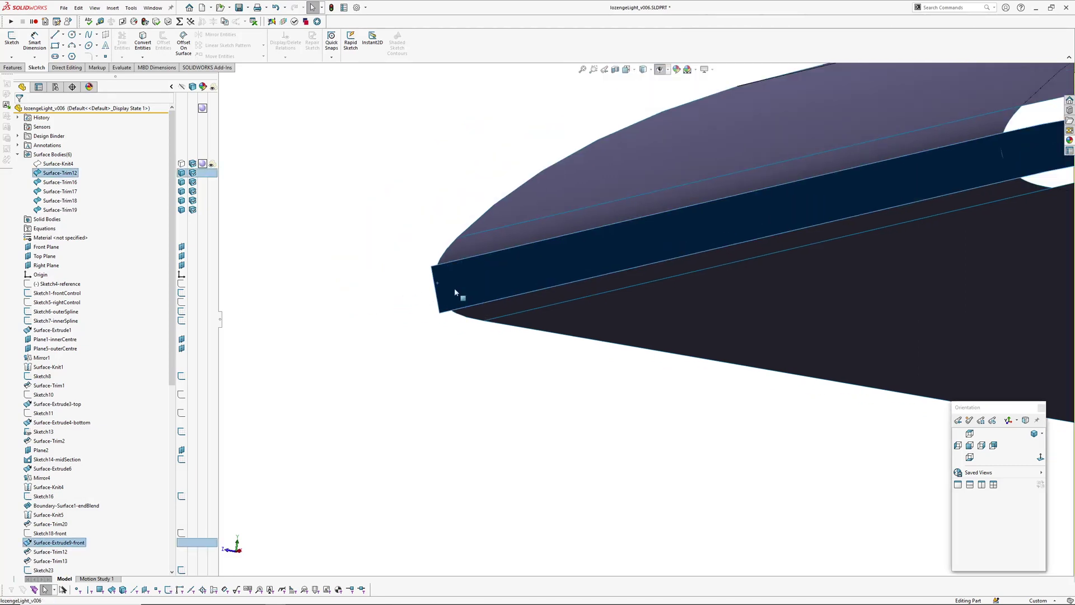
pyautogui.moveTo(454, 288); pyautogui.dragTo(395, 306, button='middle')
pyautogui.scroll(4, 568, 218)
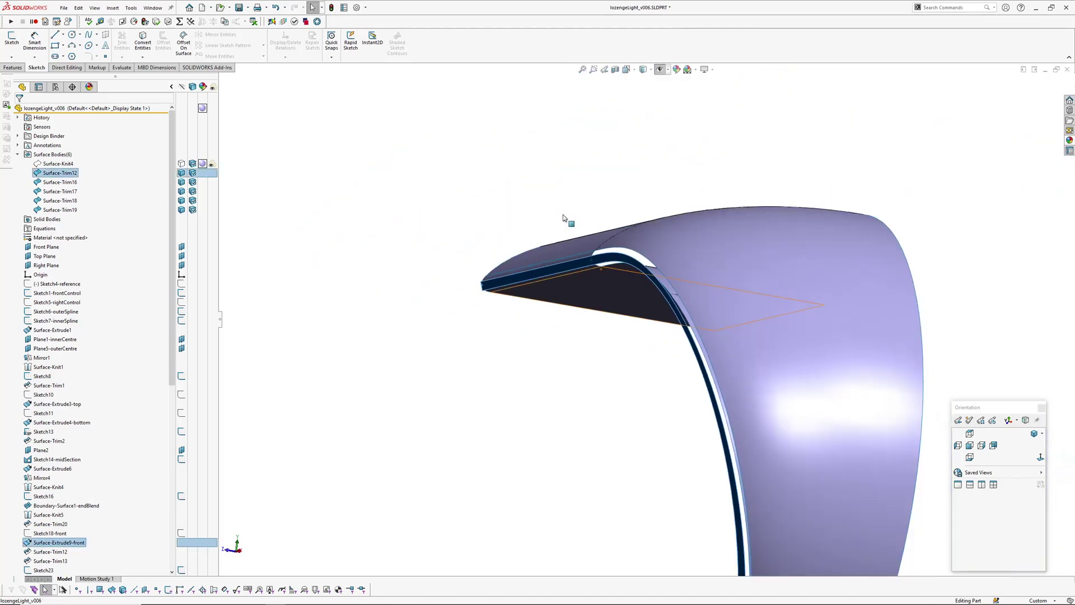
# Step: Follow the highlighted Surface-Trim12 face around the curved side down to the end of the lower arm
pyautogui.scroll(-1, 567, 217)
pyautogui.keyDown('ctrl'); pyautogui.moveTo(736, 380); pyautogui.dragTo(646, 226, button='middle'); pyautogui.keyUp('ctrl')
pyautogui.moveTo(690, 490); pyautogui.dragTo(710, 392, button='middle')
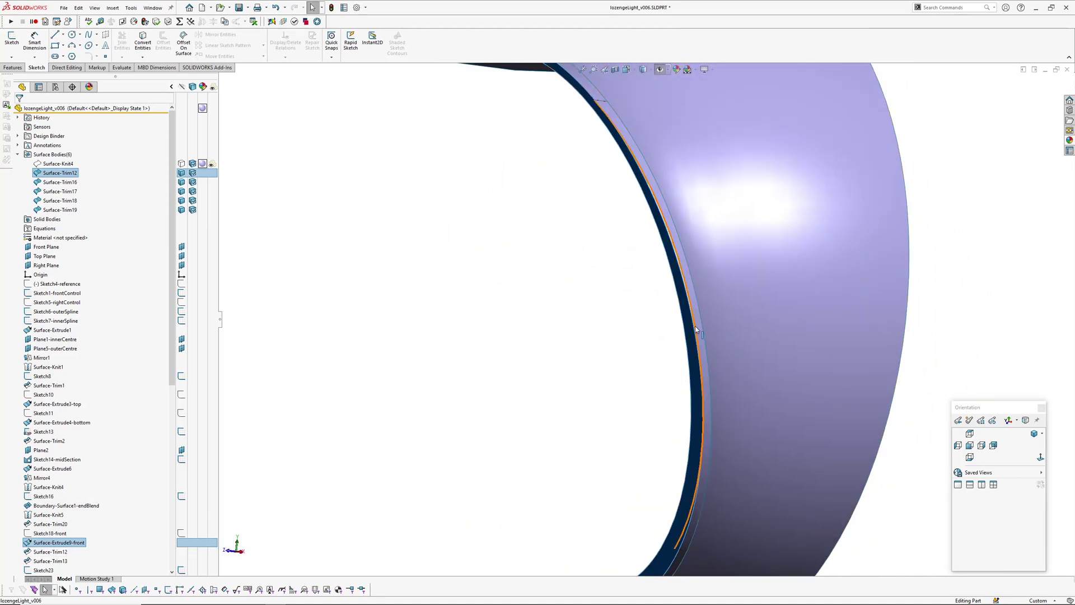
pyautogui.scroll(2, 695, 329)
pyautogui.keyDown('ctrl'); pyautogui.moveTo(586, 480); pyautogui.dragTo(650, 420, button='middle'); pyautogui.keyUp('ctrl')
pyautogui.scroll(-1, 623, 472)
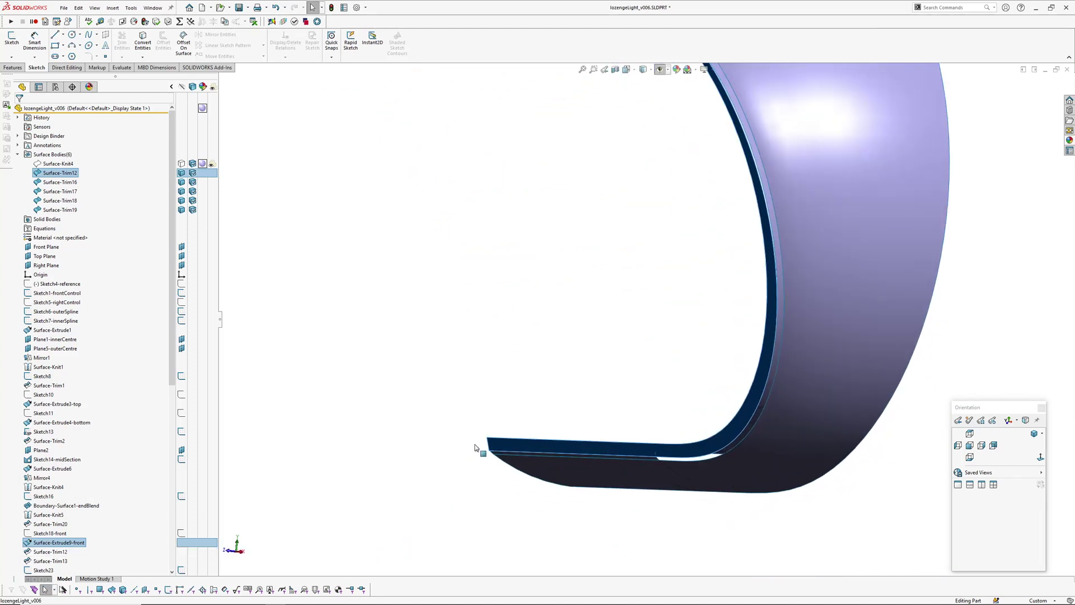
# Step: Hide the Surface-Trim12 body again and return to the rollback position below Sketch30-sideEdgeBlend
pyautogui.click(656, 385)
pyautogui.press('Tab')
pyautogui.scroll(4, 664, 395)
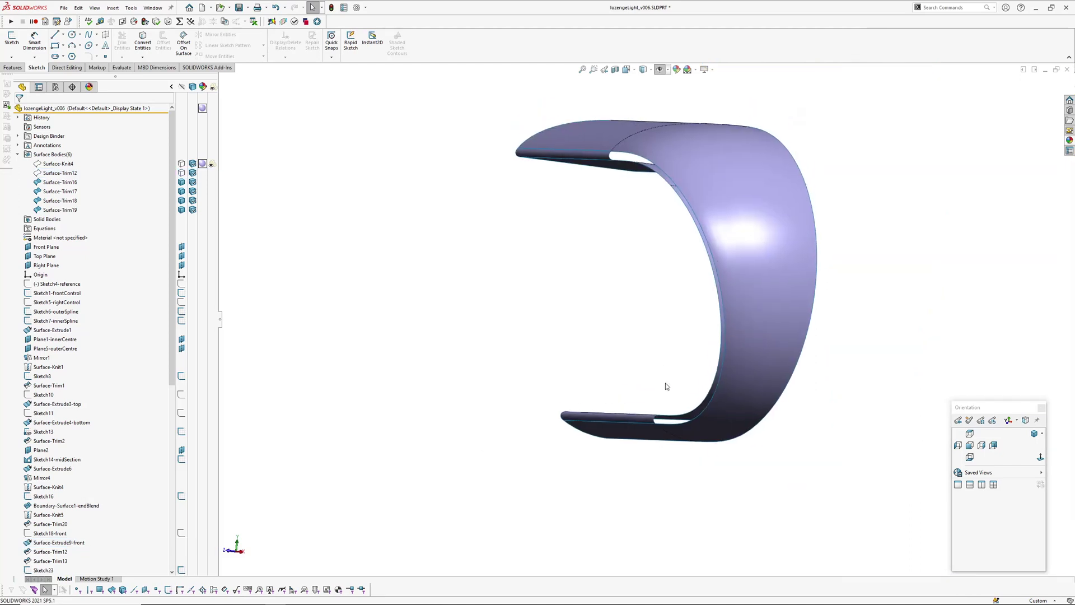
pyautogui.scroll(-8, 83, 494)
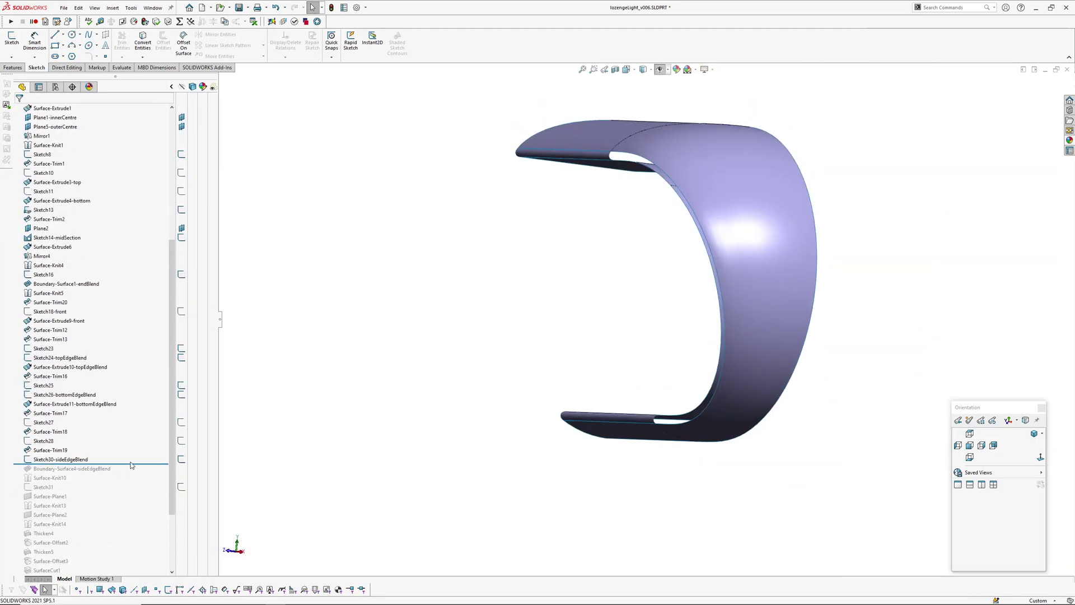
# Step: Roll the model forward past Boundary-Surface4-sideEdgeBlend and view it from the right side
pyautogui.moveTo(599, 352)
pyautogui.mouseDown(button='middle')
pyautogui.moveTo(660, 337)
pyautogui.moveTo(600, 353)
pyautogui.mouseUp(button='middle')
pyautogui.click(981, 445)
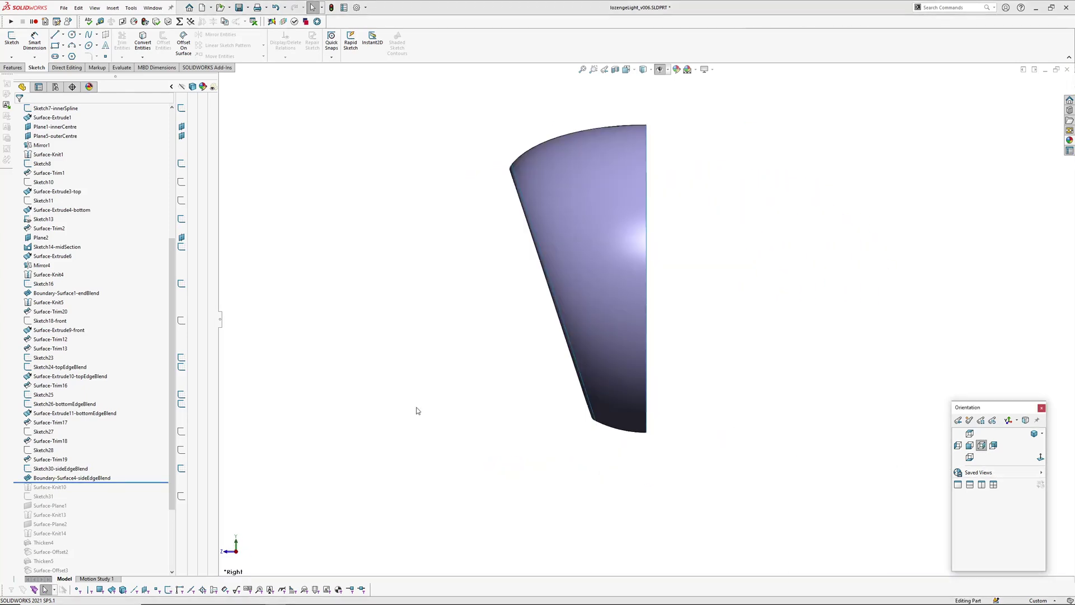
# Step: Sketch a slanted line on the Right Plane just outside the blended side edge, from above its upper corner to below its lower corner
pyautogui.scroll(3, 94, 224)
pyautogui.scroll(1, 95, 224)
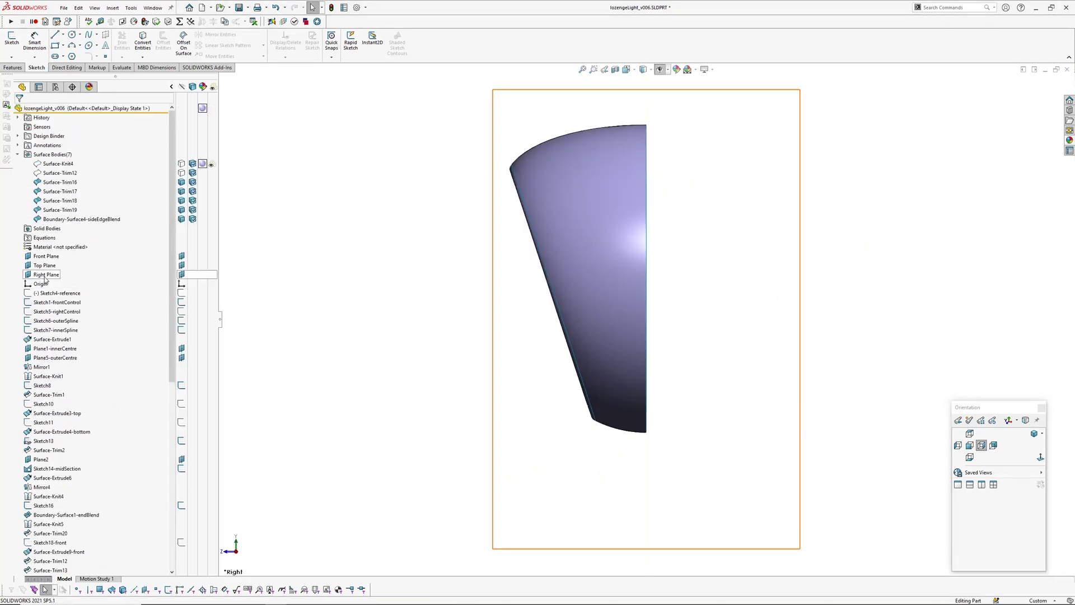
pyautogui.click(46, 274)
pyautogui.click(11, 38)
pyautogui.click(56, 35)
pyautogui.scroll(-5, 526, 129)
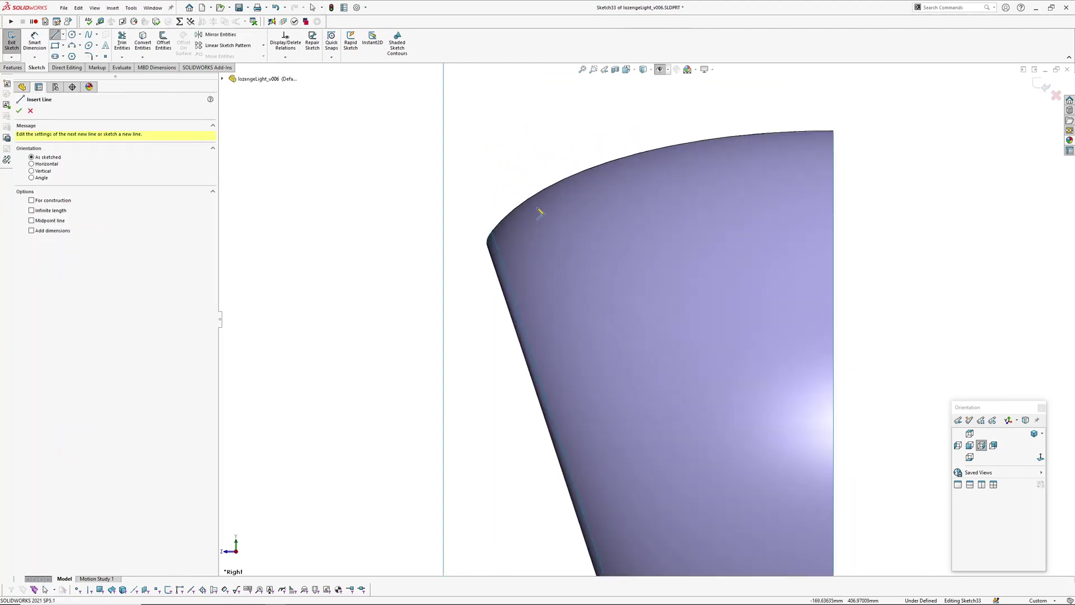
pyautogui.click(474, 217)
pyautogui.scroll(4, 546, 330)
pyautogui.keyDown('ctrl'); pyautogui.moveTo(549, 334); pyautogui.dragTo(521, 134, button='middle'); pyautogui.keyUp('ctrl')
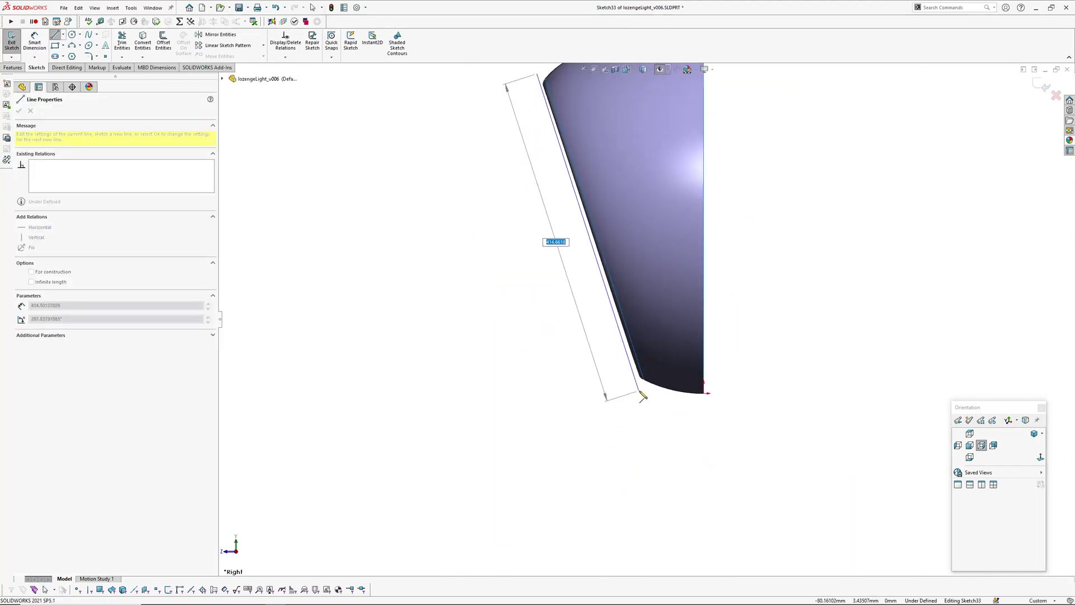
pyautogui.click(642, 388)
pyautogui.rightClick(562, 323)
pyautogui.click(582, 329)
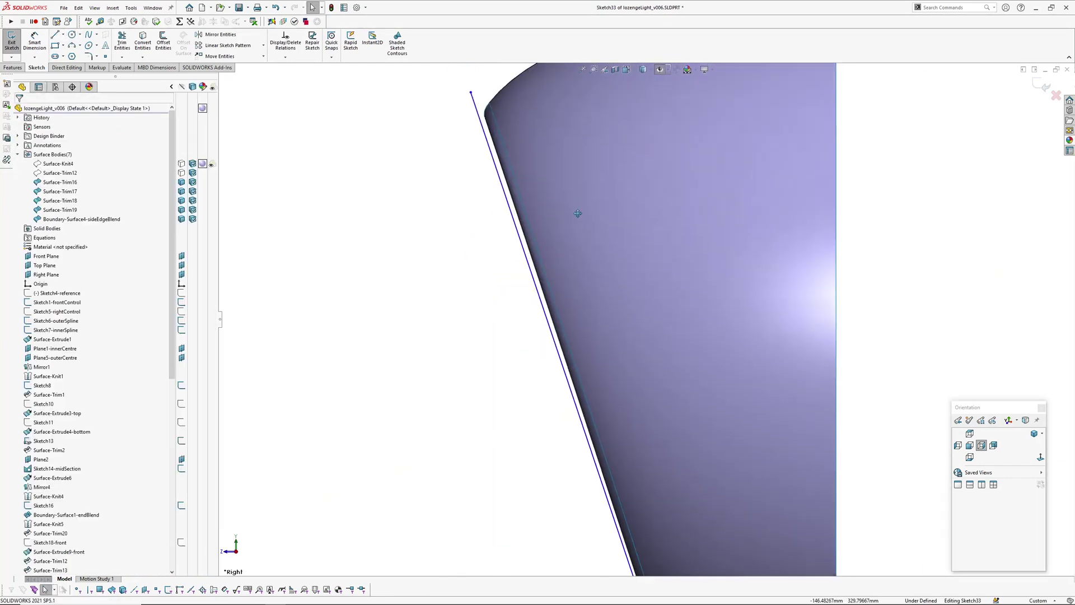
# Step: Move both line endpoints so the line, about 427 mm long, lies along the blended side edge and extends past both corners
pyautogui.scroll(-4, 459, 120)
pyautogui.moveTo(500, 231)
pyautogui.mouseDown()
pyautogui.moveTo(523, 221)
pyautogui.moveTo(513, 224)
pyautogui.mouseUp()
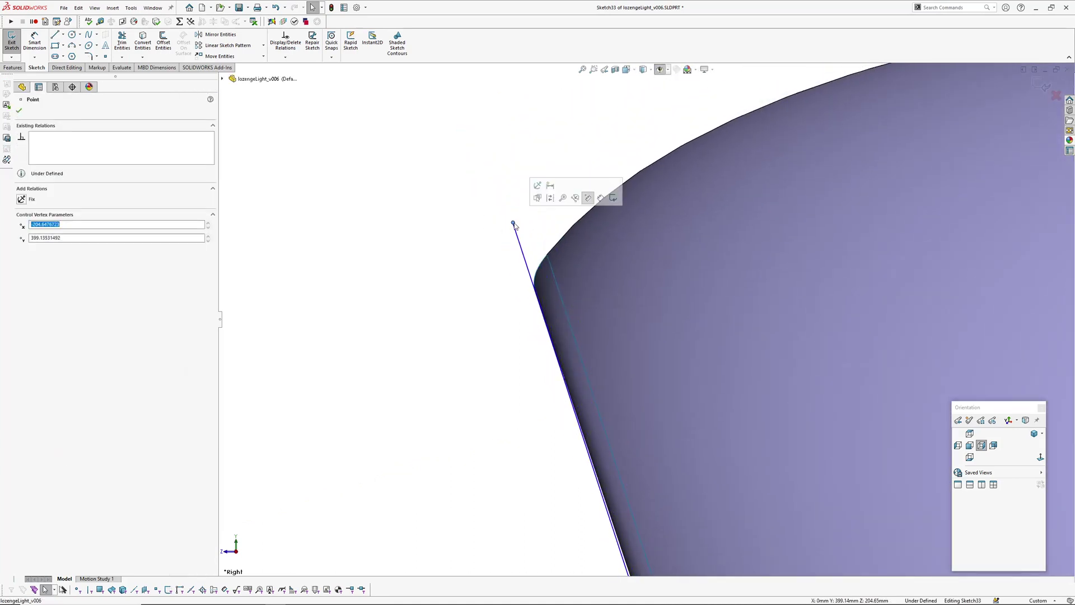
pyautogui.scroll(6, 660, 331)
pyautogui.keyDown('ctrl'); pyautogui.moveTo(658, 381); pyautogui.dragTo(596, 144, button='middle'); pyautogui.keyUp('ctrl')
pyautogui.scroll(-3, 693, 487)
pyautogui.keyDown('ctrl'); pyautogui.moveTo(686, 494); pyautogui.dragTo(630, 274, button='middle'); pyautogui.keyUp('ctrl')
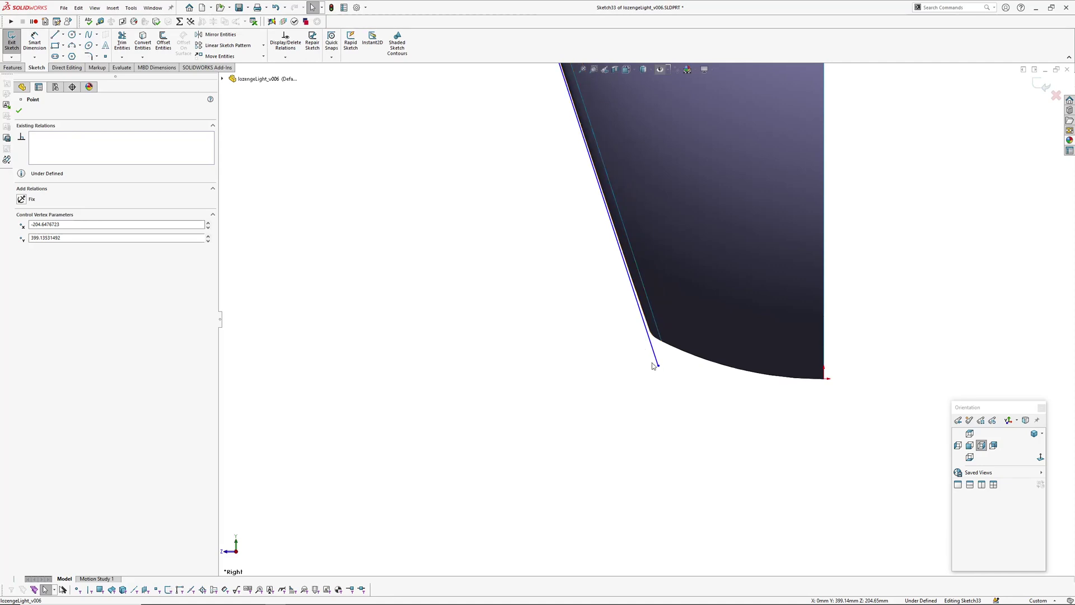
pyautogui.moveTo(653, 366); pyautogui.dragTo(658, 399)
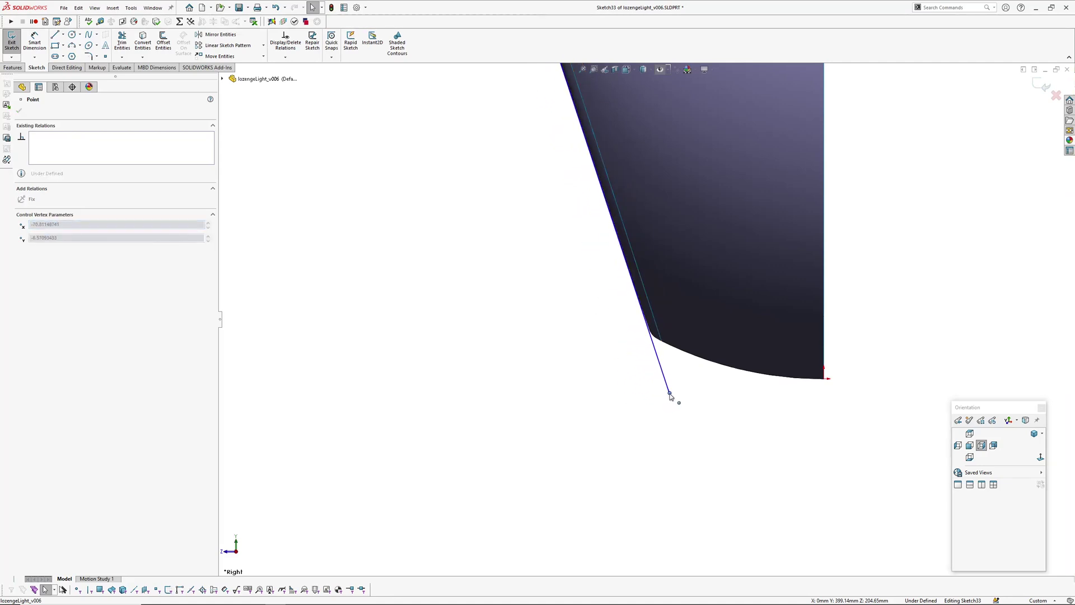
pyautogui.moveTo(671, 395); pyautogui.dragTo(671, 394)
# Step: Examine the sketched line against the side edge along its full length, from the lower end to the upper corner
pyautogui.scroll(5, 639, 302)
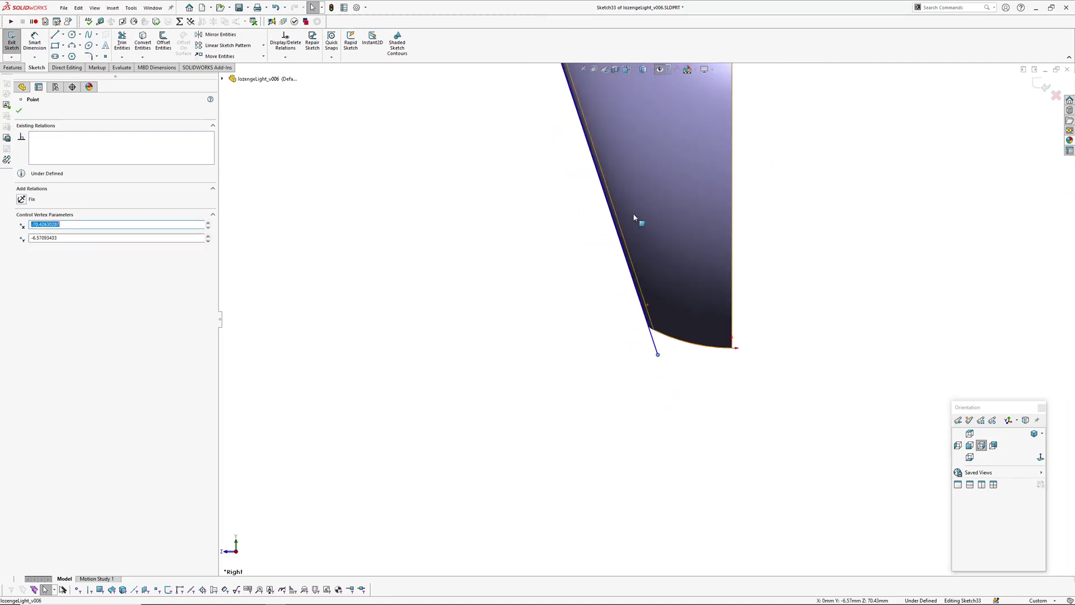
pyautogui.keyDown('ctrl'); pyautogui.moveTo(608, 138); pyautogui.dragTo(605, 370, button='middle'); pyautogui.keyUp('ctrl')
pyautogui.scroll(-4, 565, 299)
pyautogui.scroll(-4, 624, 391)
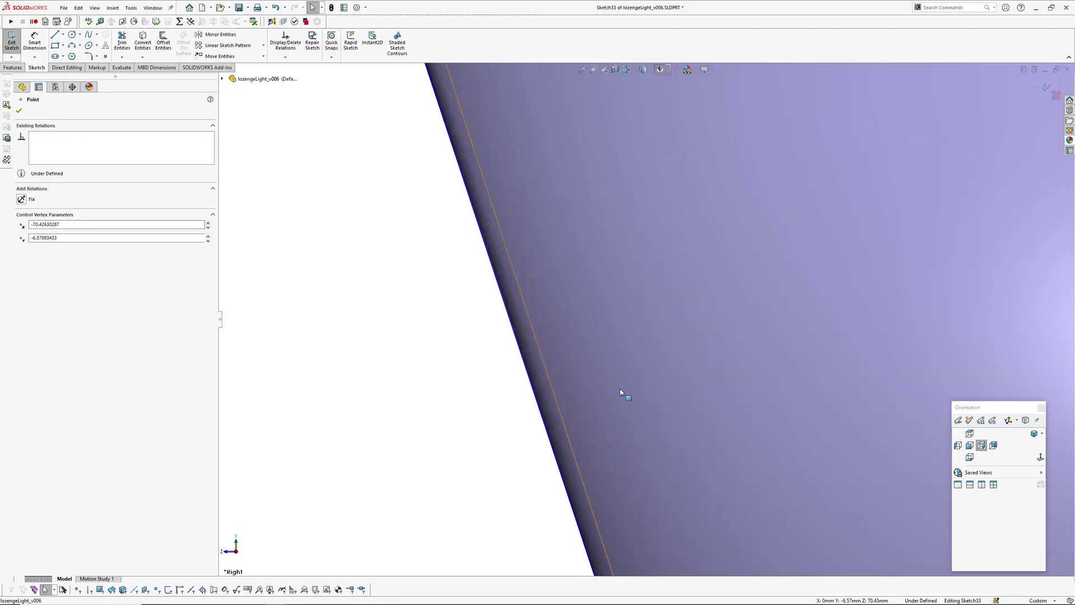
pyautogui.scroll(8, 510, 272)
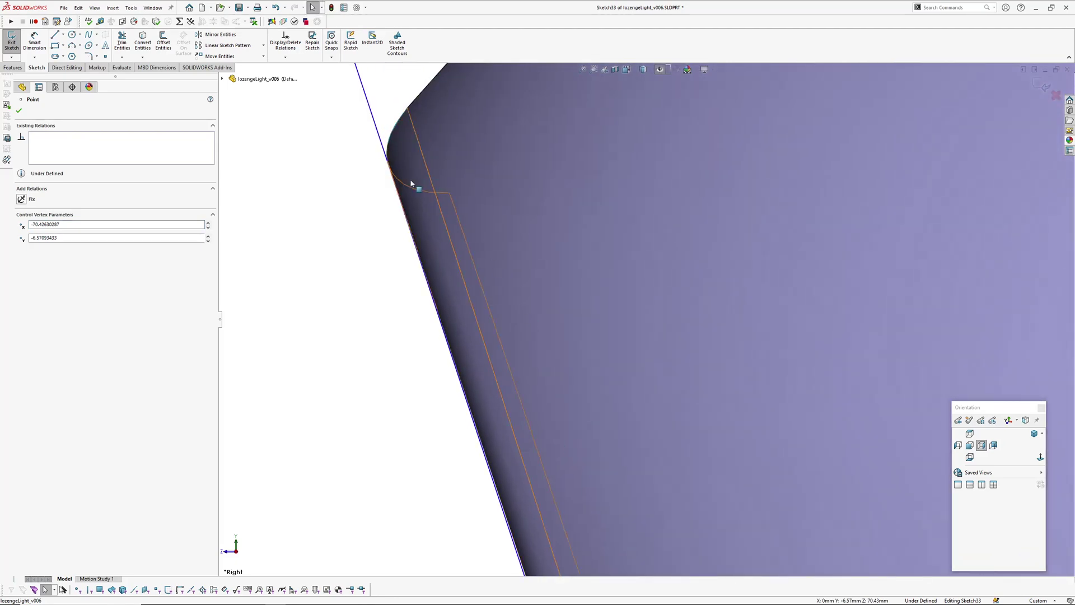
pyautogui.scroll(3, 564, 228)
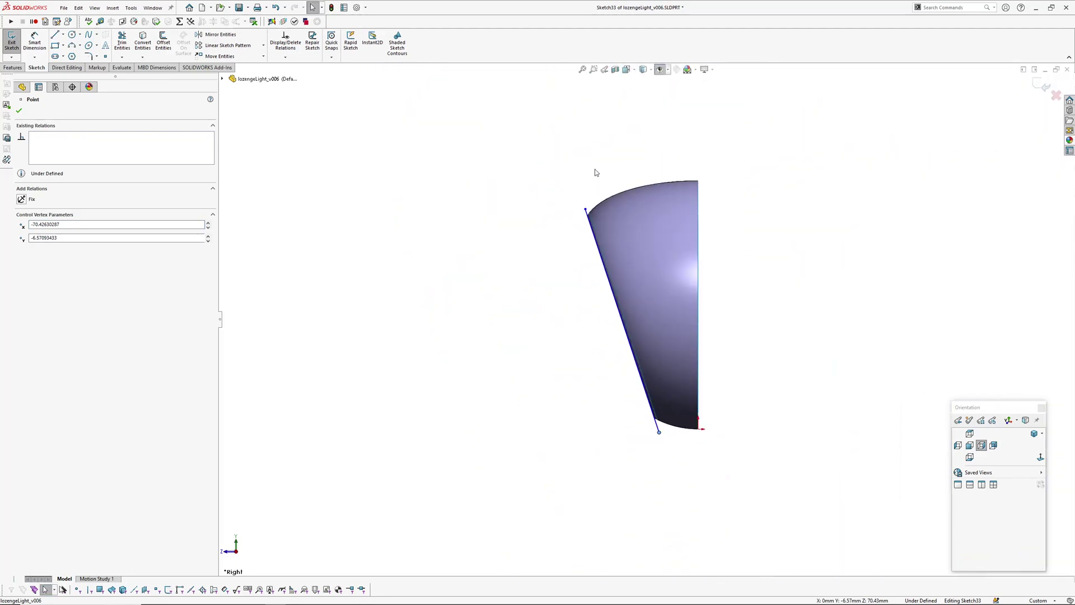
# Step: Compare the sketched line with the curved side blend at an angle, and discard the sketch
pyautogui.moveTo(643, 295); pyautogui.dragTo(581, 344, button='middle')
pyautogui.click(580, 344)
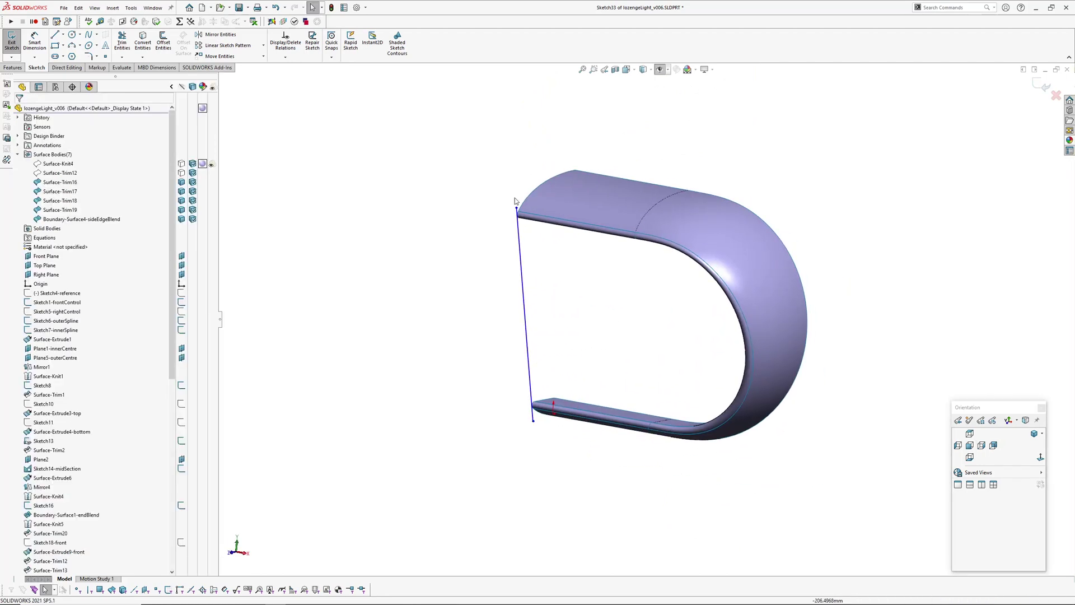
pyautogui.click(517, 258)
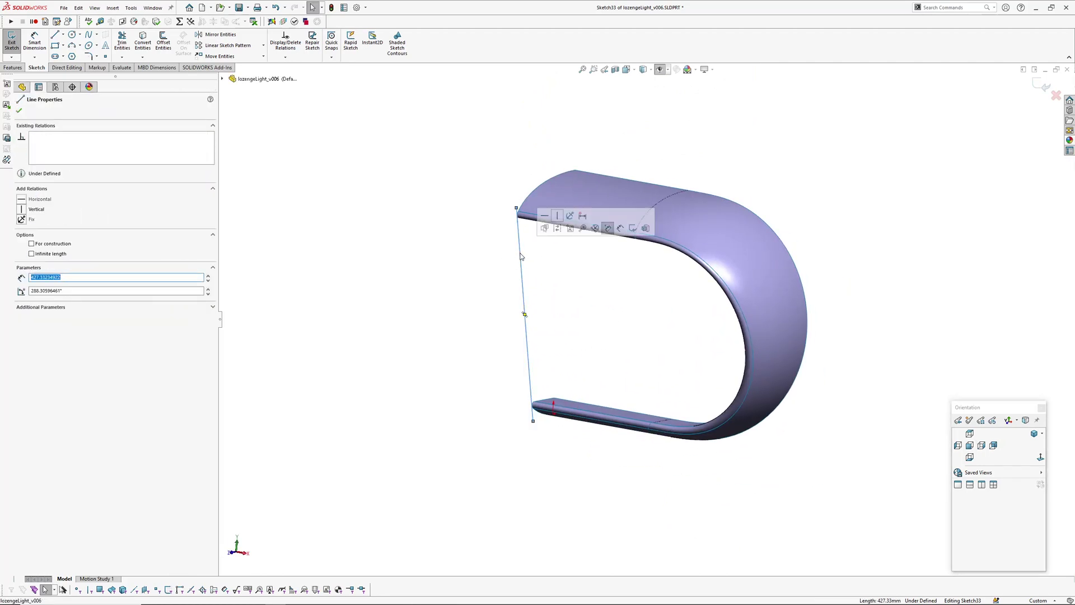
pyautogui.press('Escape')
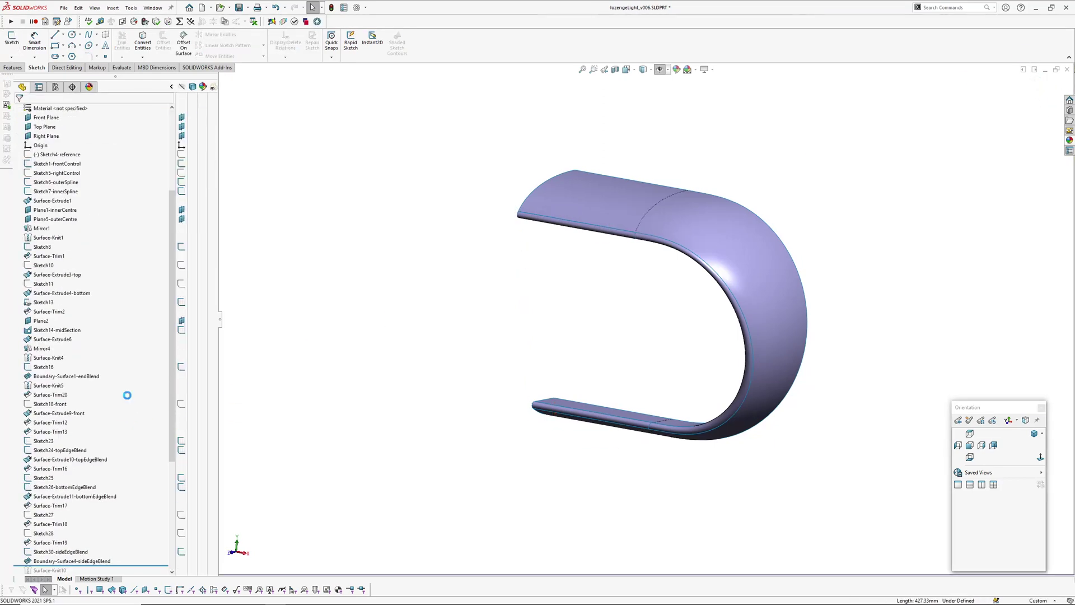
# Step: Roll the model forward in stages past Surface-Plane1 to Thicken4, and highlight the Thicken4 body
pyautogui.moveTo(133, 386); pyautogui.dragTo(130, 394)
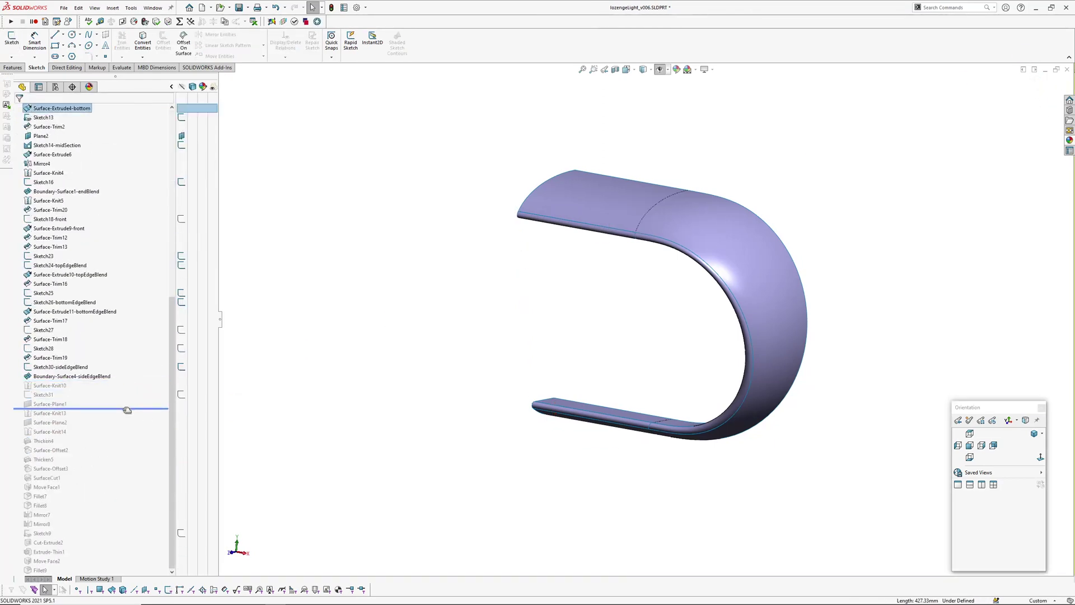
pyautogui.moveTo(485, 360)
pyautogui.mouseDown(button='middle')
pyautogui.moveTo(617, 350)
pyautogui.moveTo(594, 363)
pyautogui.mouseUp(button='middle')
pyautogui.moveTo(101, 414); pyautogui.dragTo(104, 421)
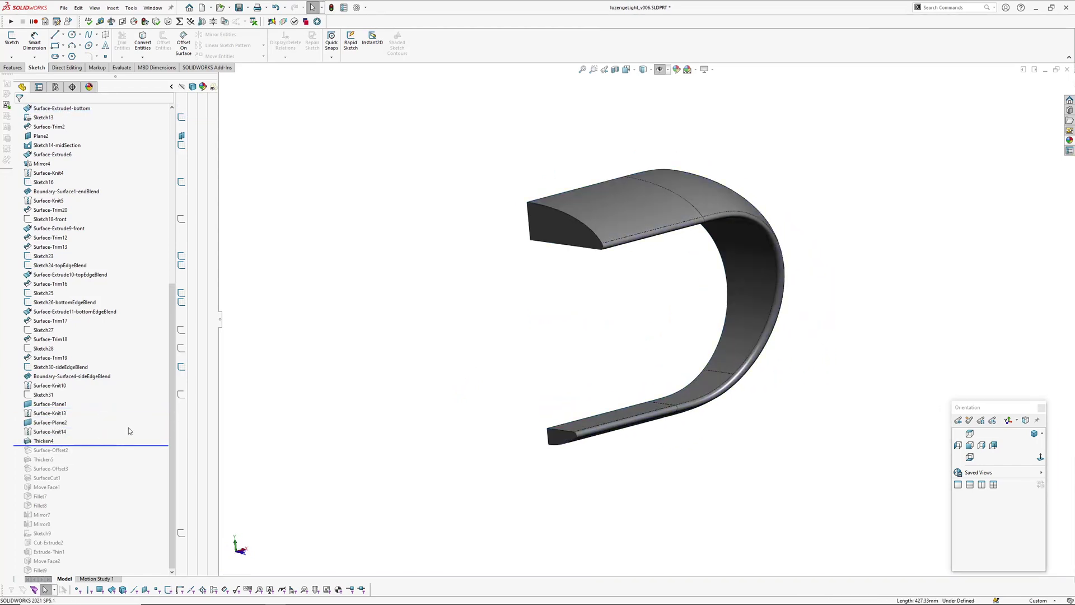
pyautogui.click(44, 441)
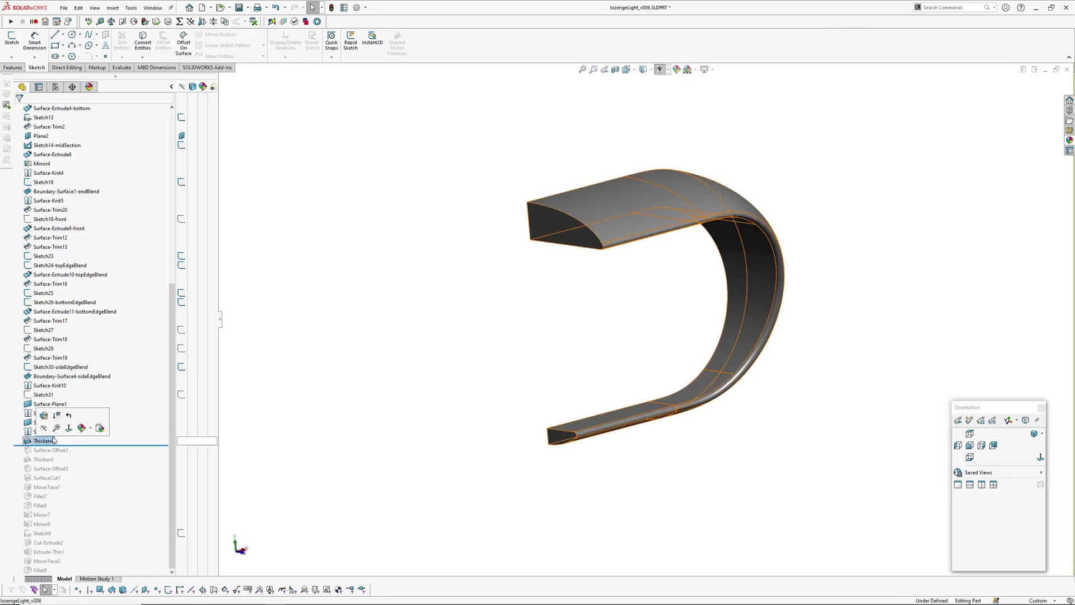
pyautogui.click(509, 352)
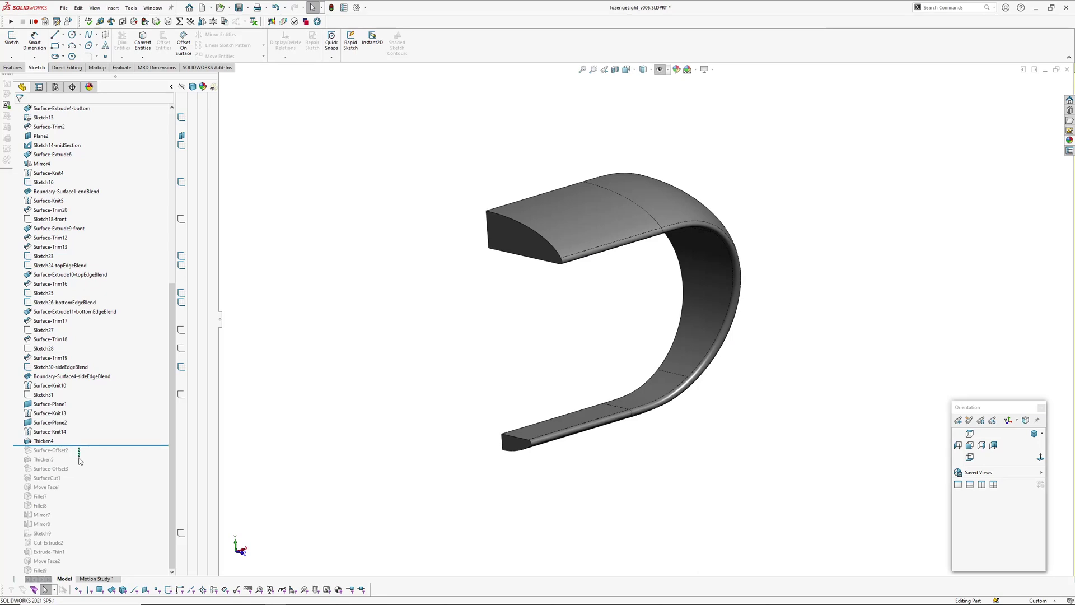
# Step: Roll forward past Surface-Offset2 and Thicken5, and examine the added inner layer at the end of the lower arm
pyautogui.moveTo(83, 447); pyautogui.dragTo(83, 458)
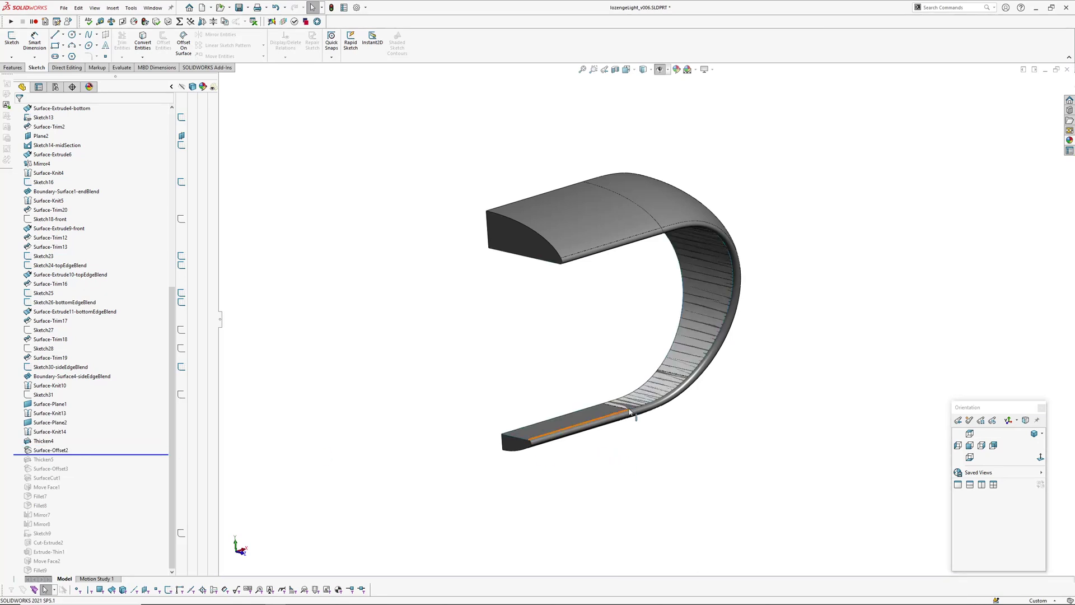
pyautogui.scroll(-3, 556, 438)
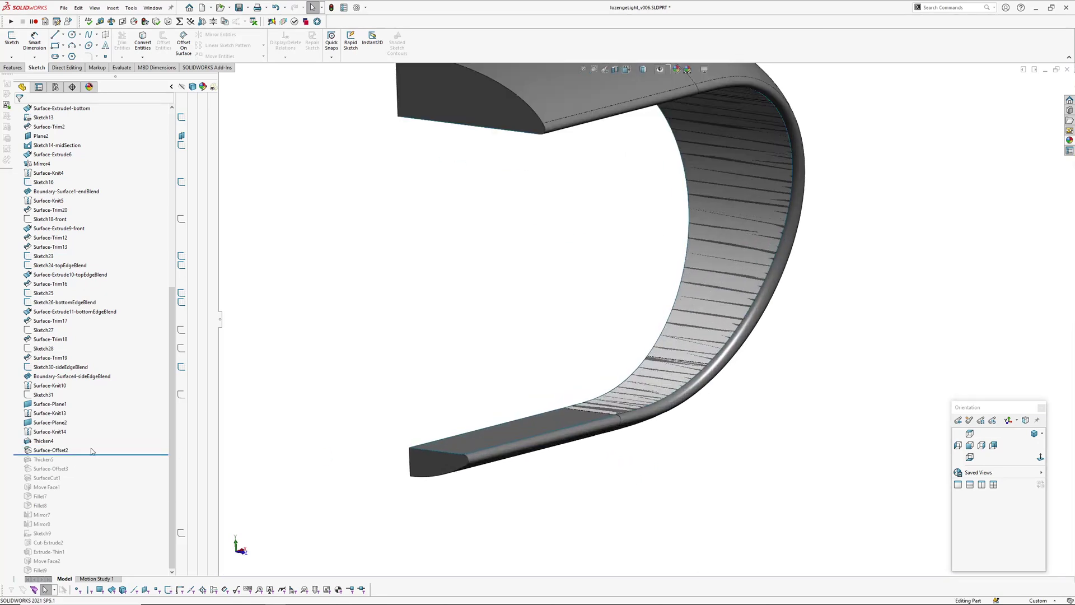
pyautogui.moveTo(81, 455); pyautogui.dragTo(82, 454)
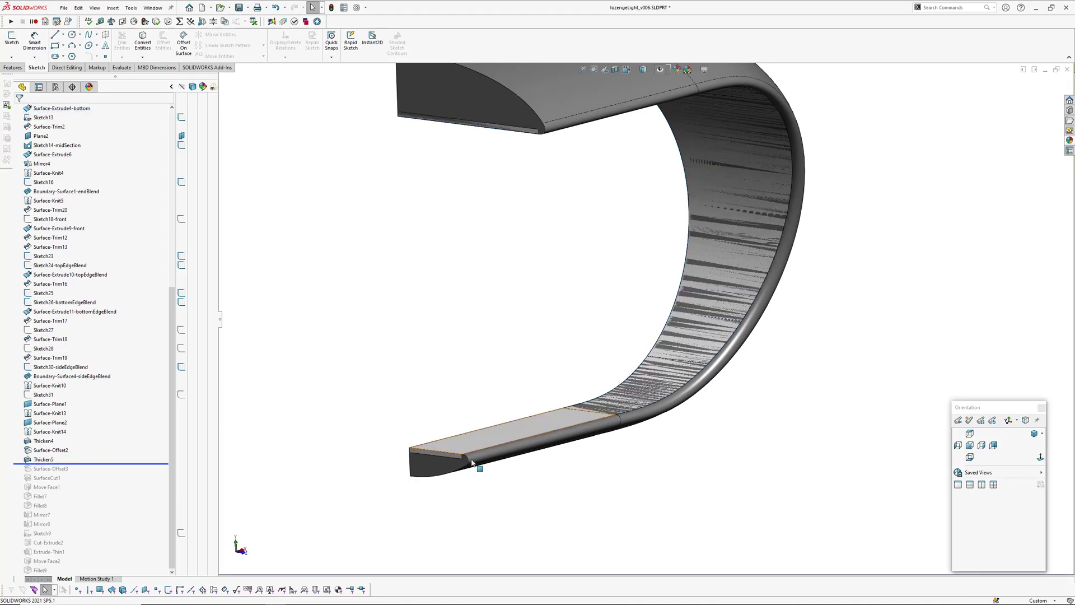
pyautogui.scroll(-4, 437, 442)
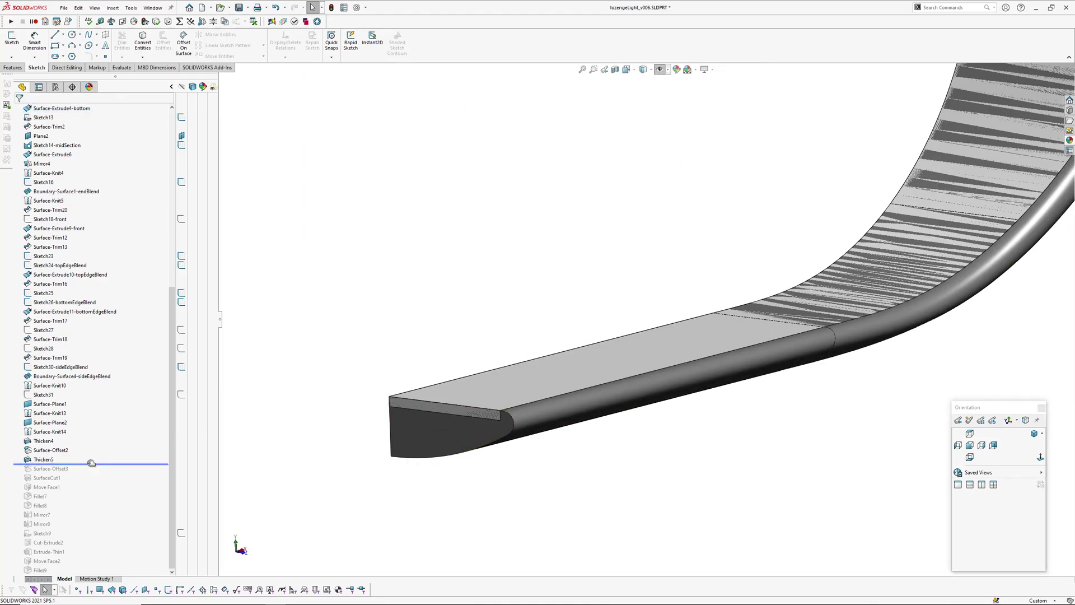
# Step: Roll forward past SurfaceCut1 and Move Face1, and examine the inner layer's side face at the end of the lower arm
pyautogui.moveTo(91, 463); pyautogui.dragTo(85, 473)
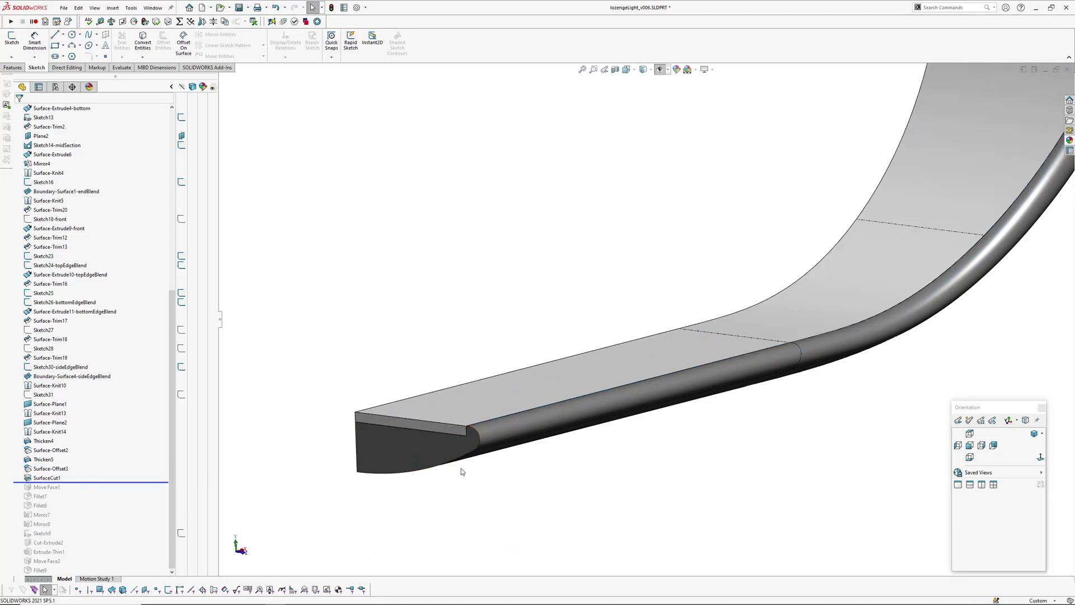
pyautogui.scroll(-5, 461, 468)
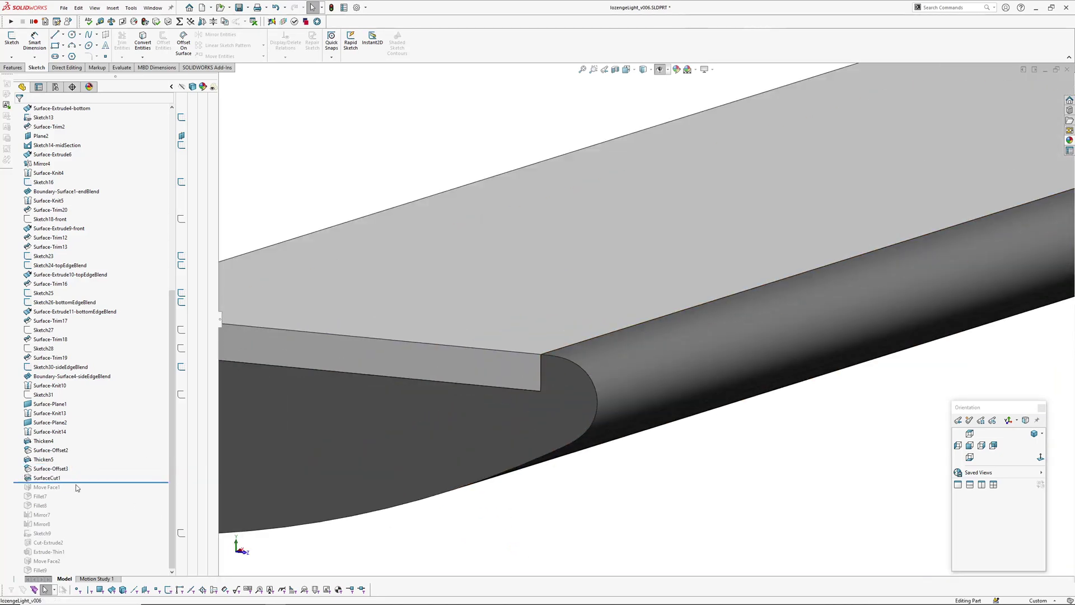
pyautogui.moveTo(77, 482); pyautogui.dragTo(78, 492)
pyautogui.scroll(-3, 560, 353)
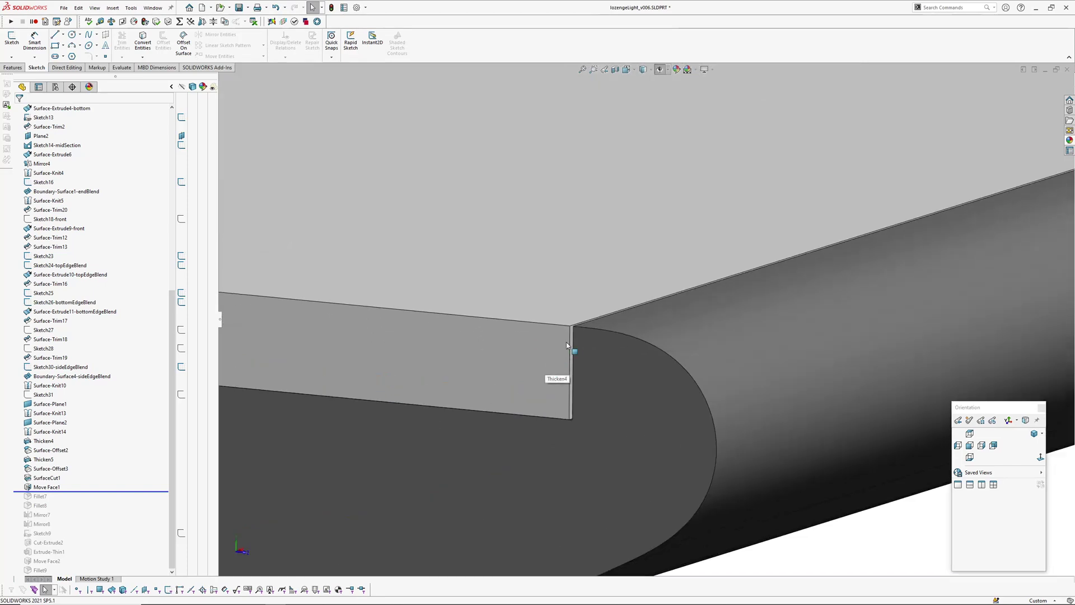
pyautogui.scroll(2, 561, 385)
# Step: Roll forward past the fillets Fillet7 and Fillet8 and the mirrors Mirror7 and Mirror8, and view the whole ring
pyautogui.moveTo(87, 491); pyautogui.dragTo(84, 500)
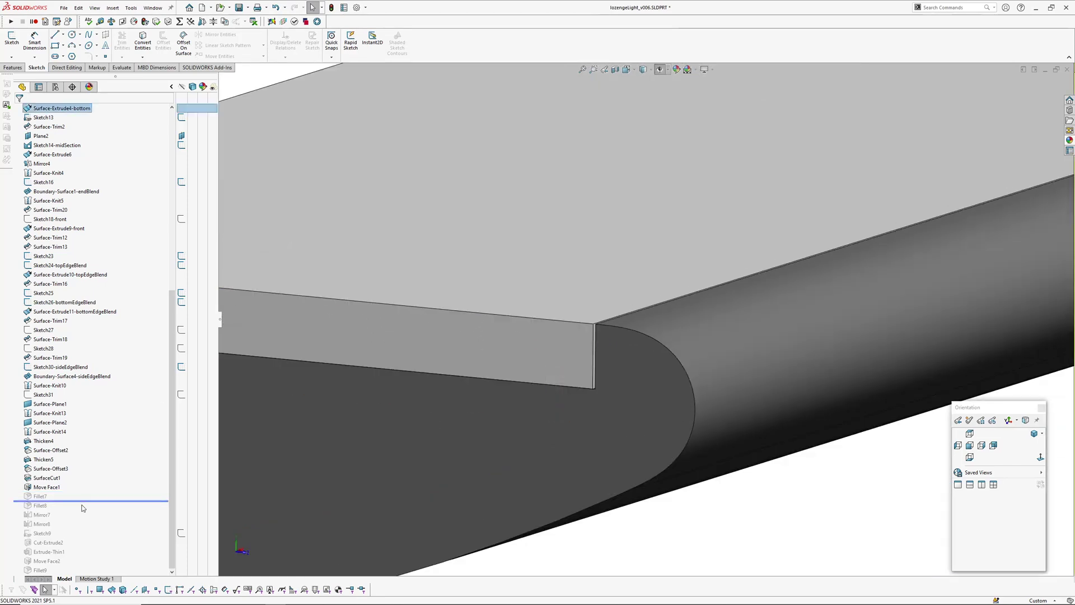
pyautogui.scroll(6, 605, 333)
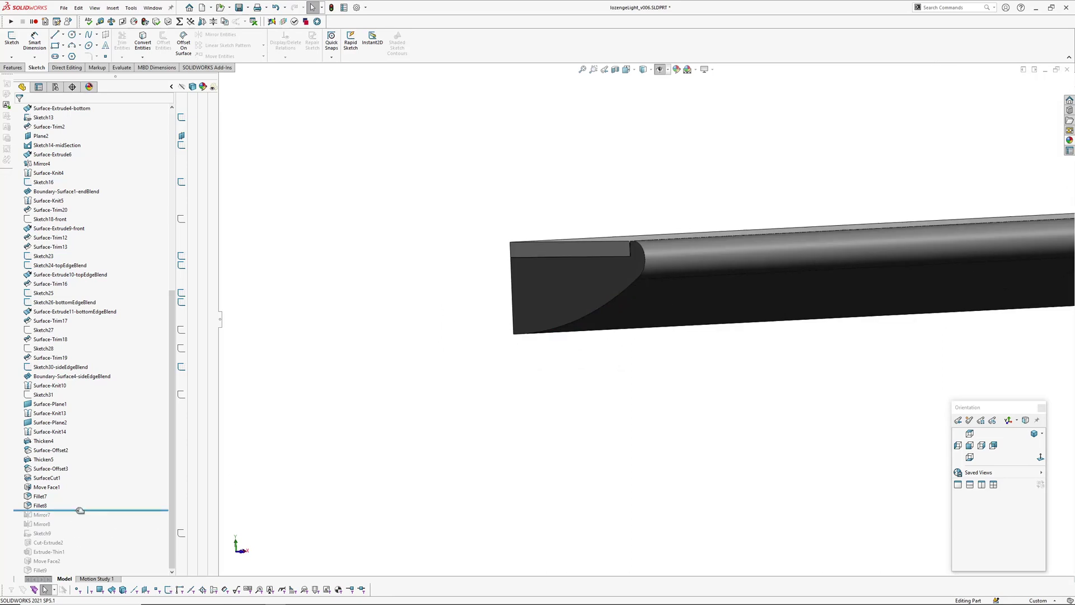
pyautogui.moveTo(80, 510); pyautogui.dragTo(79, 528)
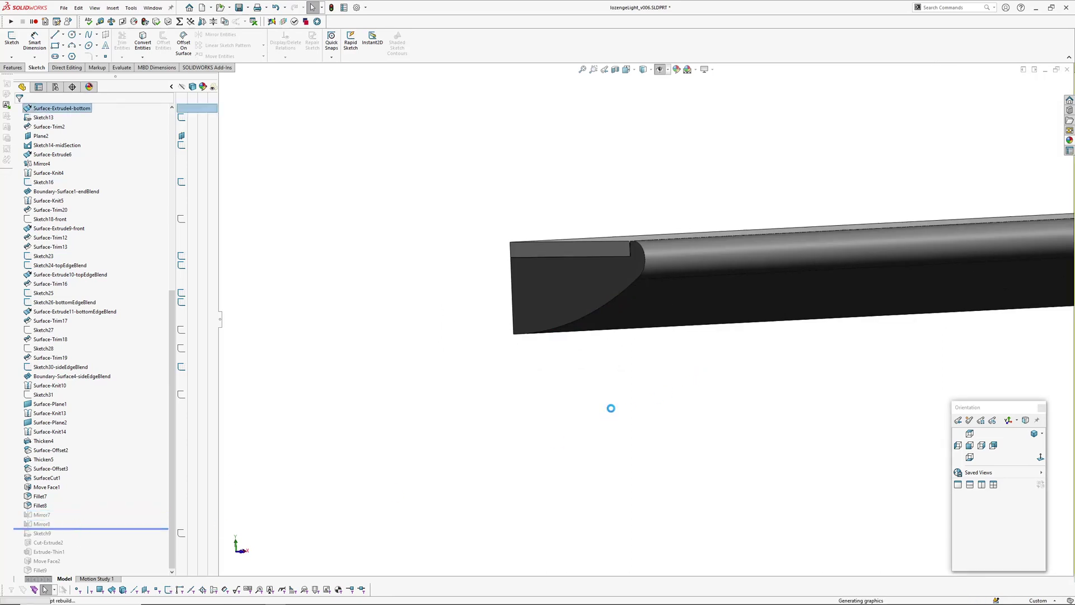
pyautogui.scroll(8, 612, 409)
pyautogui.moveTo(612, 409); pyautogui.dragTo(565, 264, button='middle')
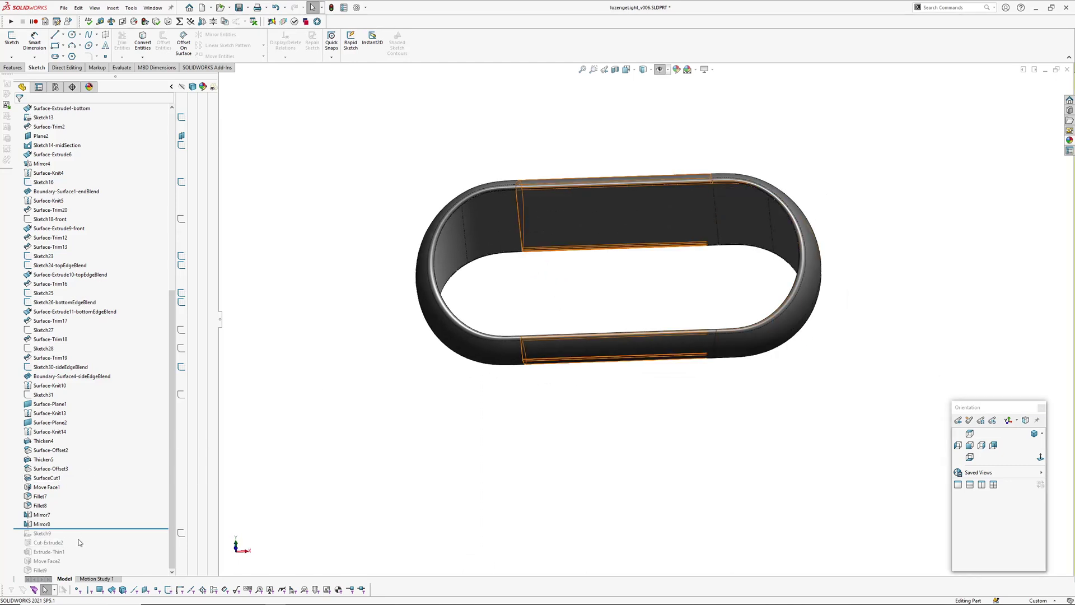
# Step: Roll forward past Cut-Extrude2 and Extrude-Thin1, and examine the post tube beneath the ring
pyautogui.moveTo(85, 528); pyautogui.dragTo(79, 547)
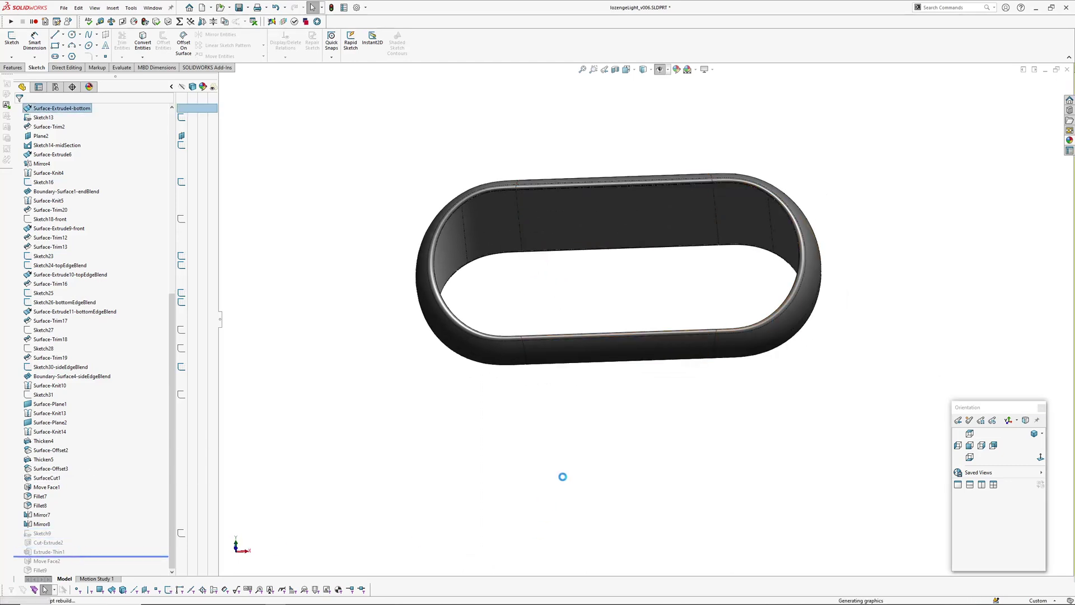
pyautogui.scroll(-1, 630, 387)
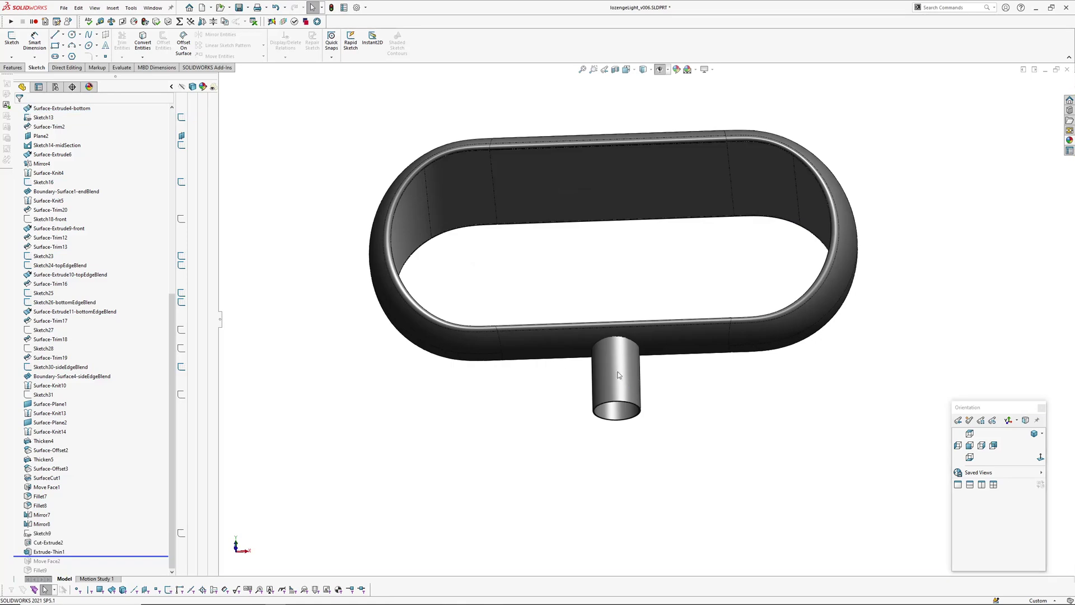
pyautogui.moveTo(630, 387); pyautogui.dragTo(706, 456, button='middle')
# Step: Switch to Rhino and examine the lamp photos in the Front view, focusing on where the post meets the ring
pyautogui.hotkey('alt', 'Tab')
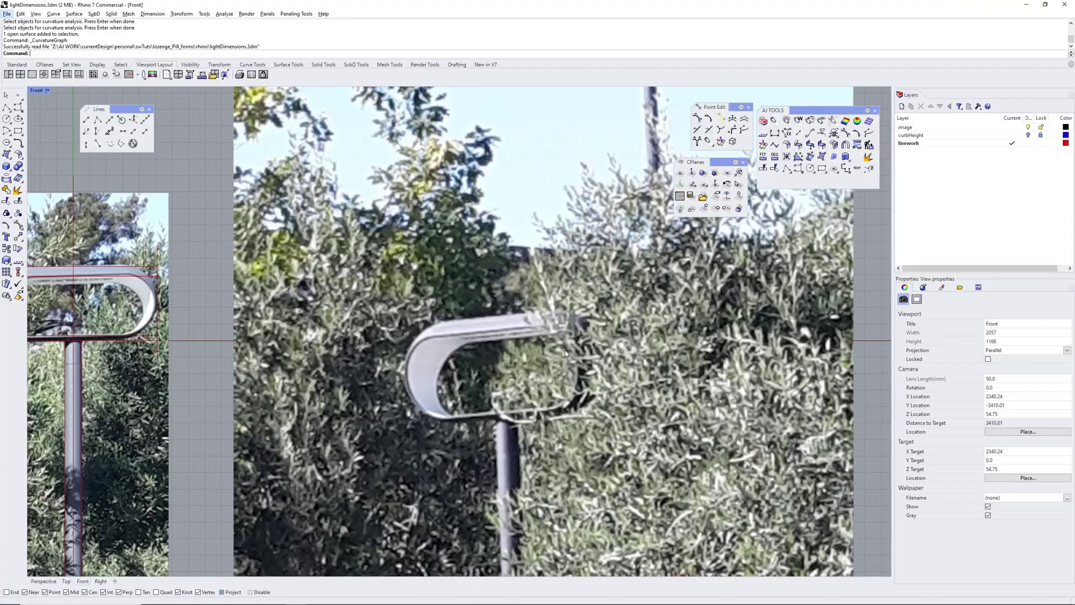
pyautogui.moveTo(121, 378); pyautogui.dragTo(471, 354, button='right')
pyautogui.moveTo(611, 350); pyautogui.dragTo(166, 348, button='right')
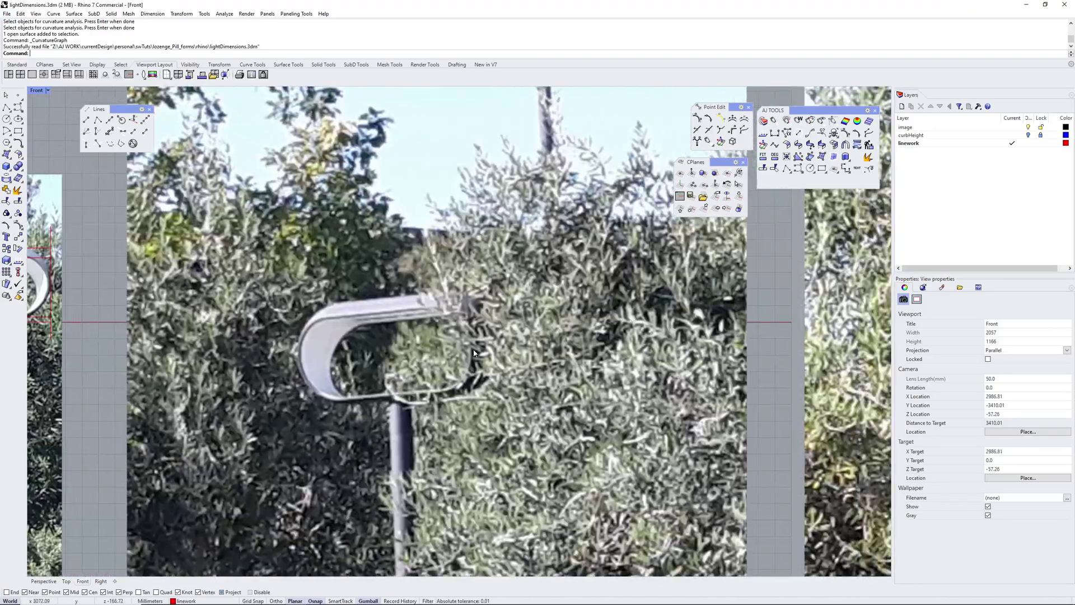
pyautogui.scroll(-4, 165, 342)
pyautogui.scroll(8, 770, 345)
pyautogui.moveTo(770, 345); pyautogui.dragTo(602, 353, button='right')
pyautogui.scroll(3, 602, 351)
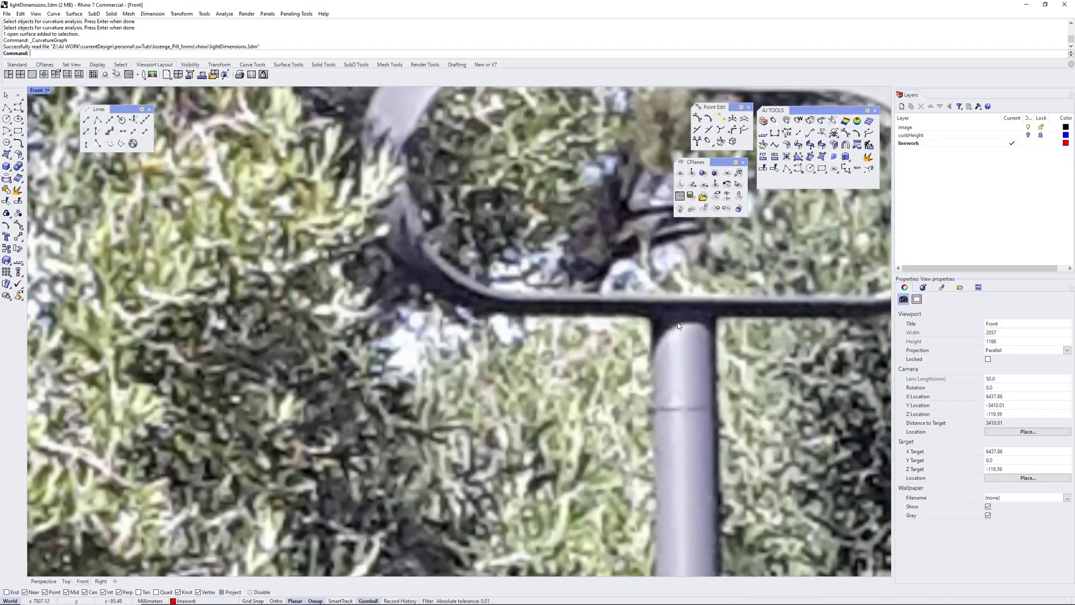
# Step: Switch back to SOLIDWORKS and examine the post tube from below where it meets the underside of the ring
pyautogui.hotkey('alt', 'Tab')
pyautogui.moveTo(481, 438); pyautogui.dragTo(618, 356, button='middle')
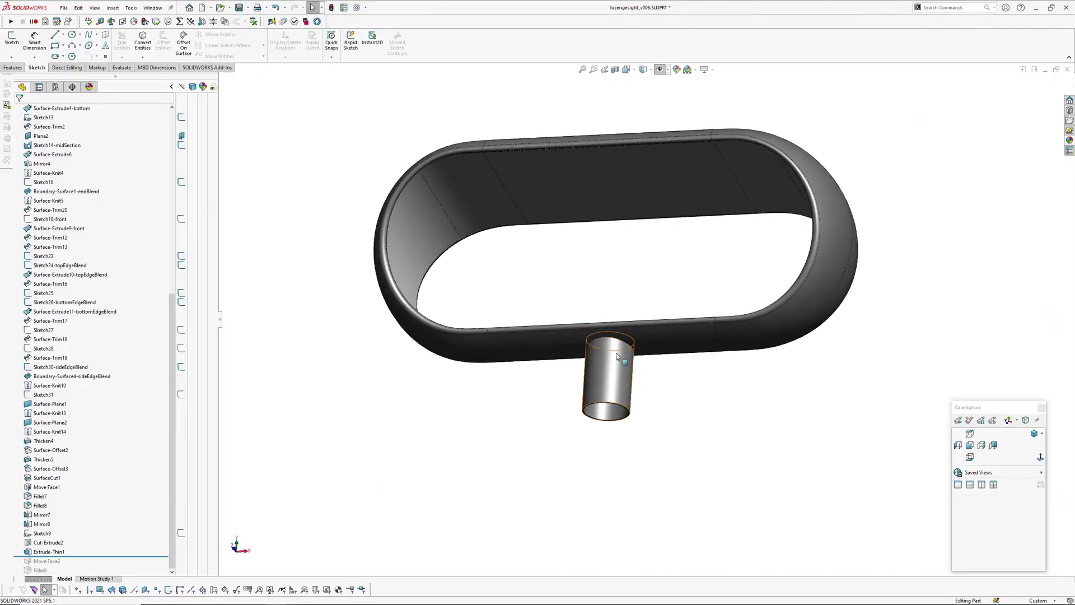
pyautogui.scroll(5, 617, 356)
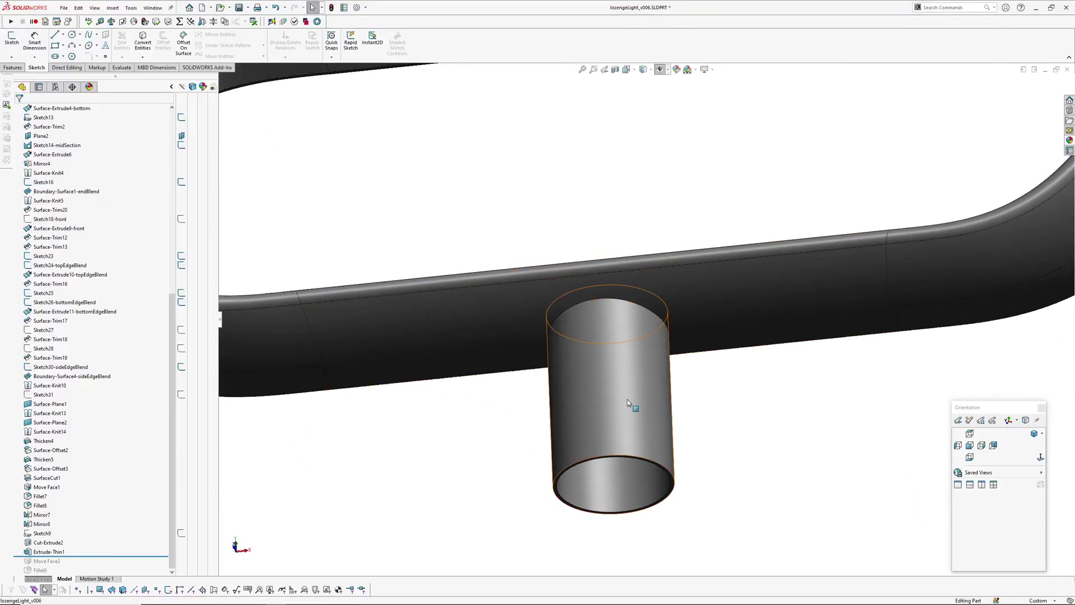
pyautogui.moveTo(627, 399); pyautogui.dragTo(560, 456, button='middle')
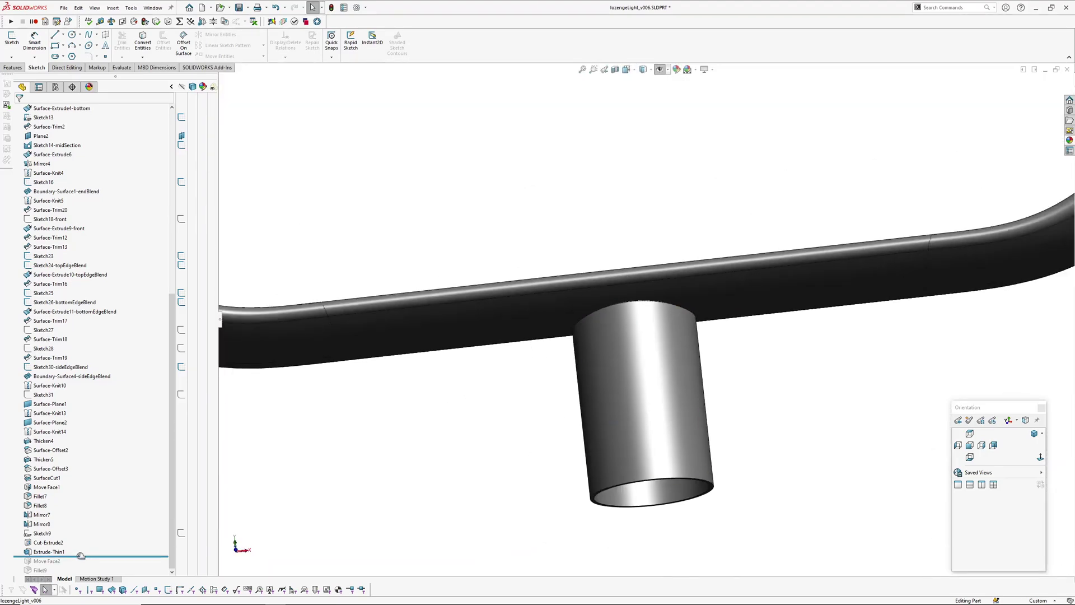
# Step: Roll forward past Move Face2 and Fillet9 to the end of the feature tree, and examine the post joint and whole lamp
pyautogui.moveTo(85, 555); pyautogui.dragTo(77, 576)
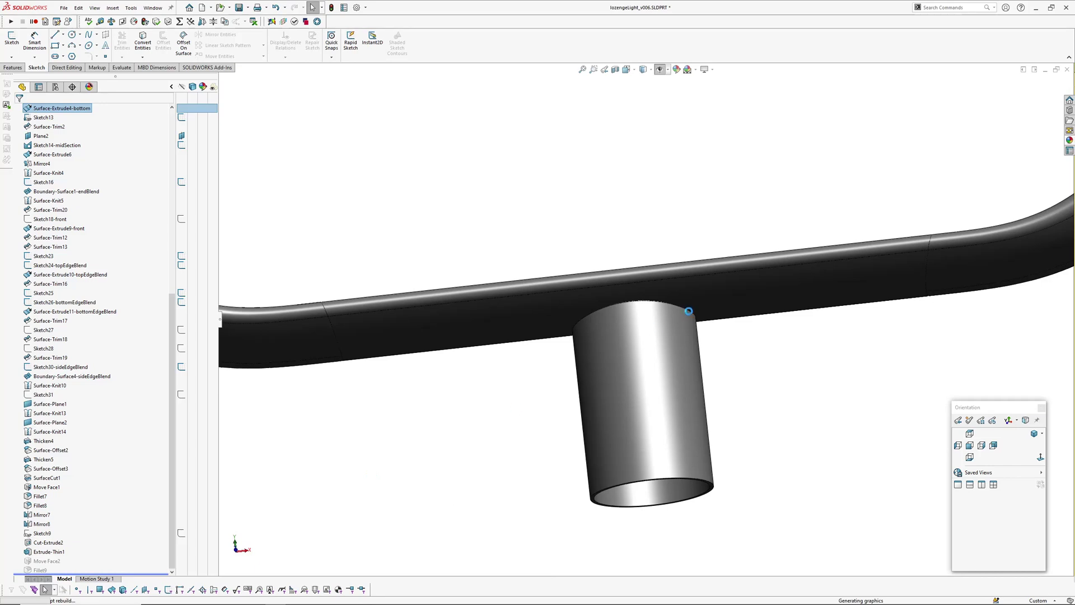
pyautogui.scroll(8, 677, 335)
pyautogui.moveTo(653, 334); pyautogui.dragTo(636, 298, button='middle')
pyautogui.scroll(-4, 637, 340)
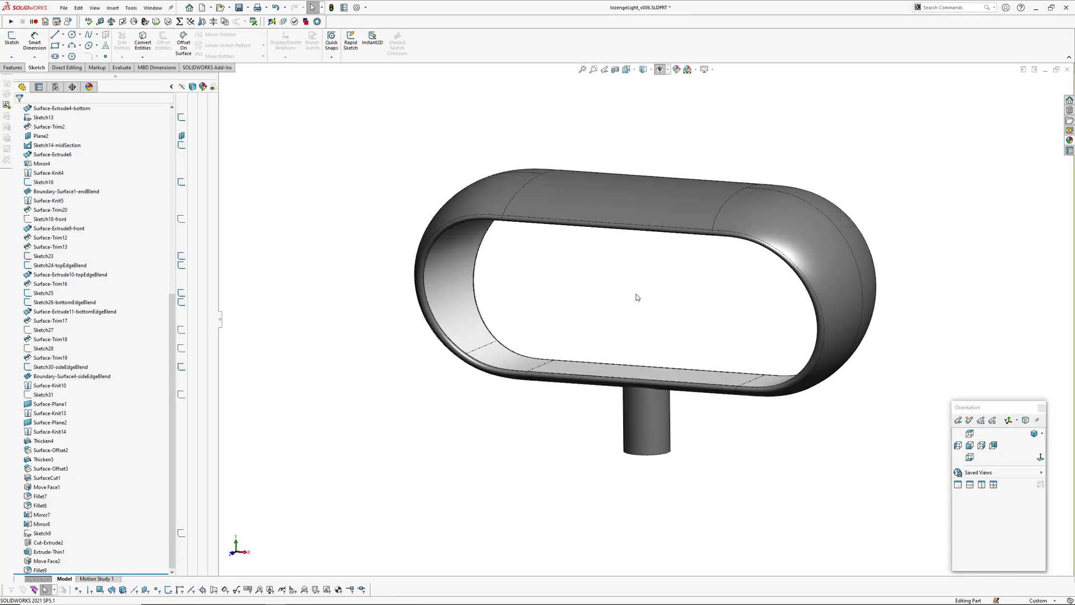
pyautogui.keyDown('ctrl'); pyautogui.moveTo(640, 292); pyautogui.dragTo(633, 291, button='middle'); pyautogui.keyUp('ctrl')
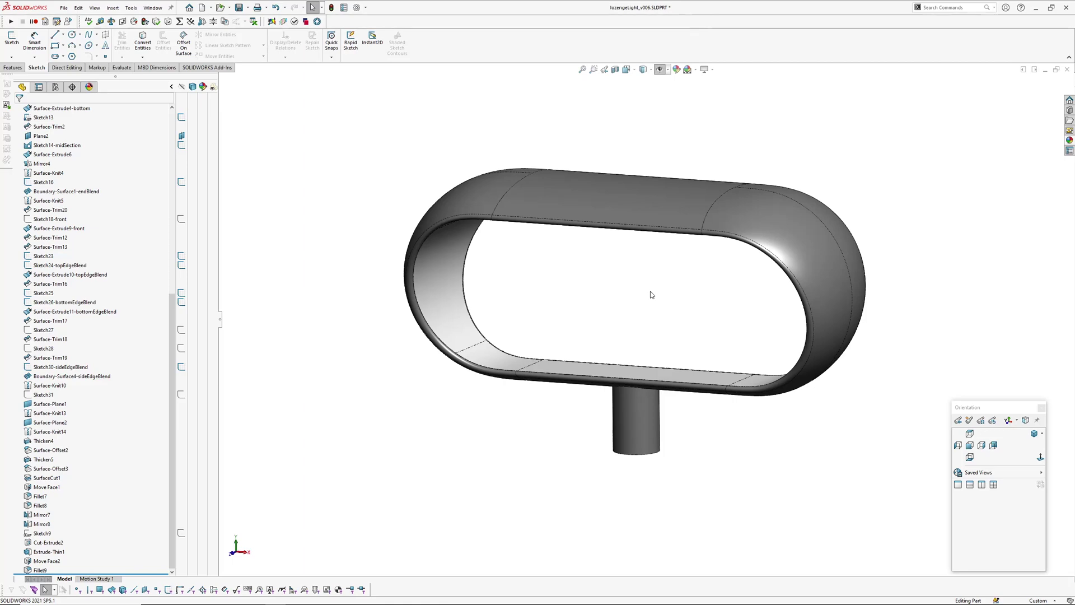